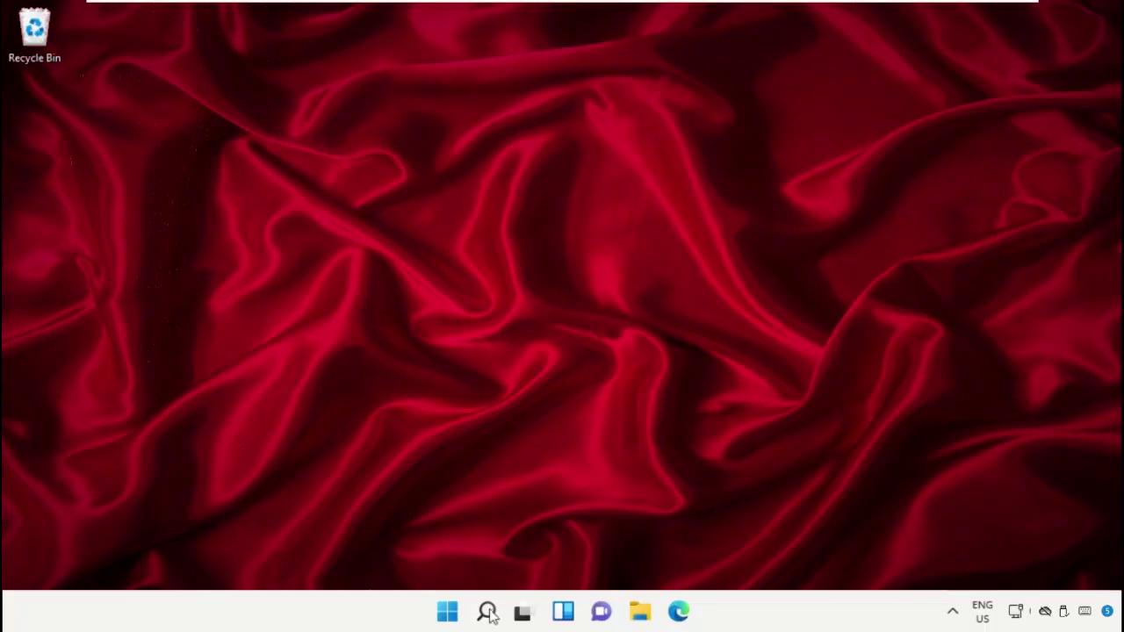
# Search Windows for 'task manager' so Task Manager shows as the best match.
pyautogui.click(488, 613)
pyautogui.write('t')
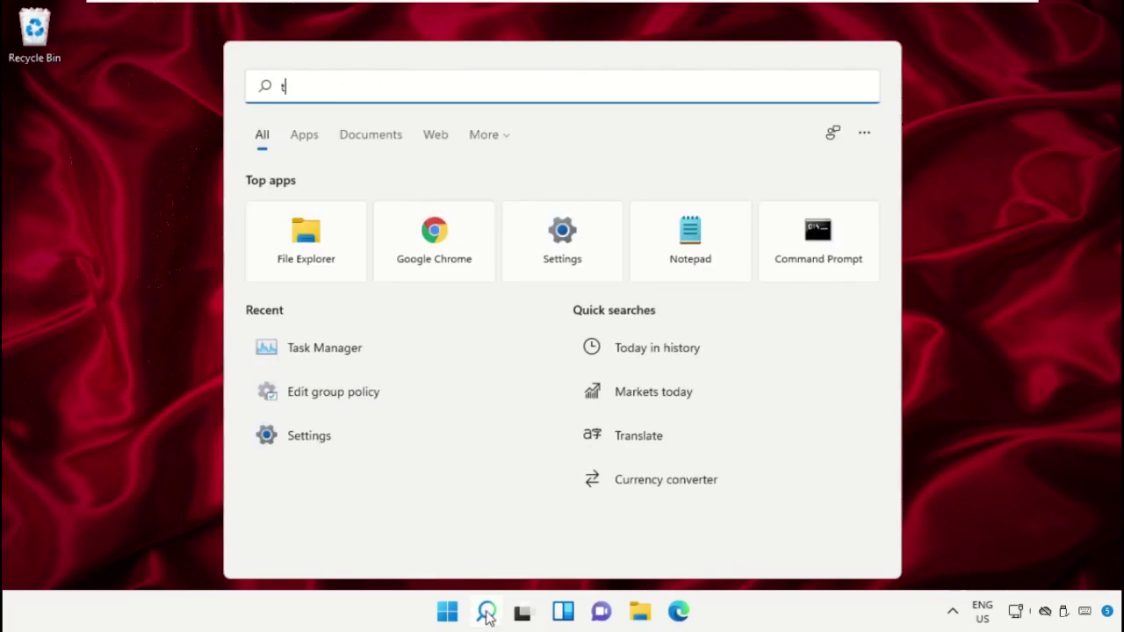
pyautogui.write('ask mana')
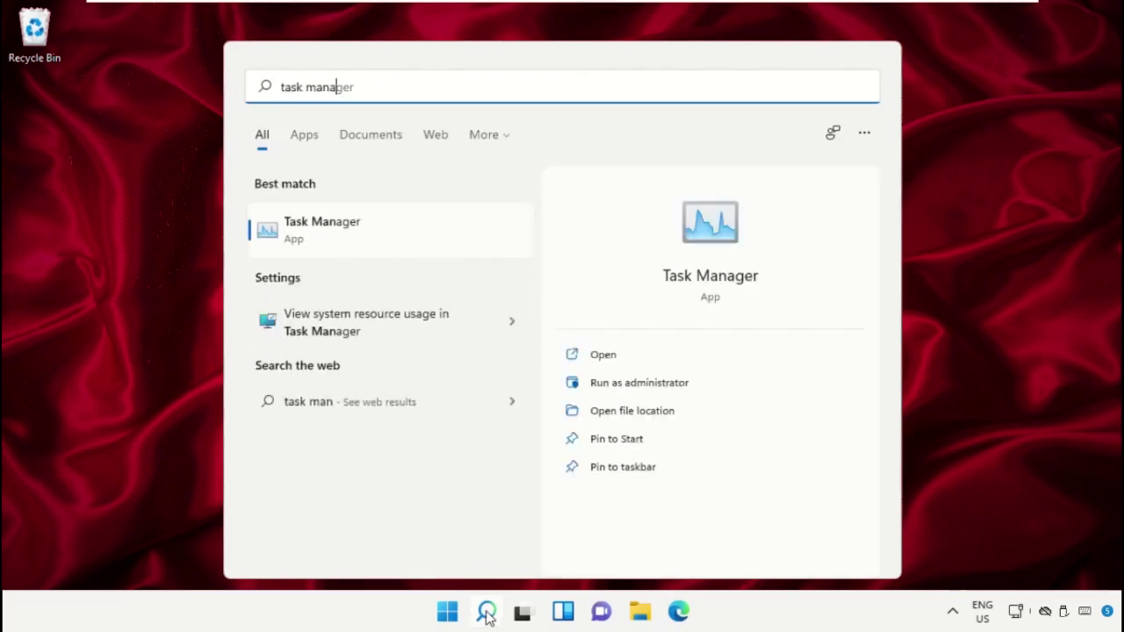
pyautogui.write('ger')
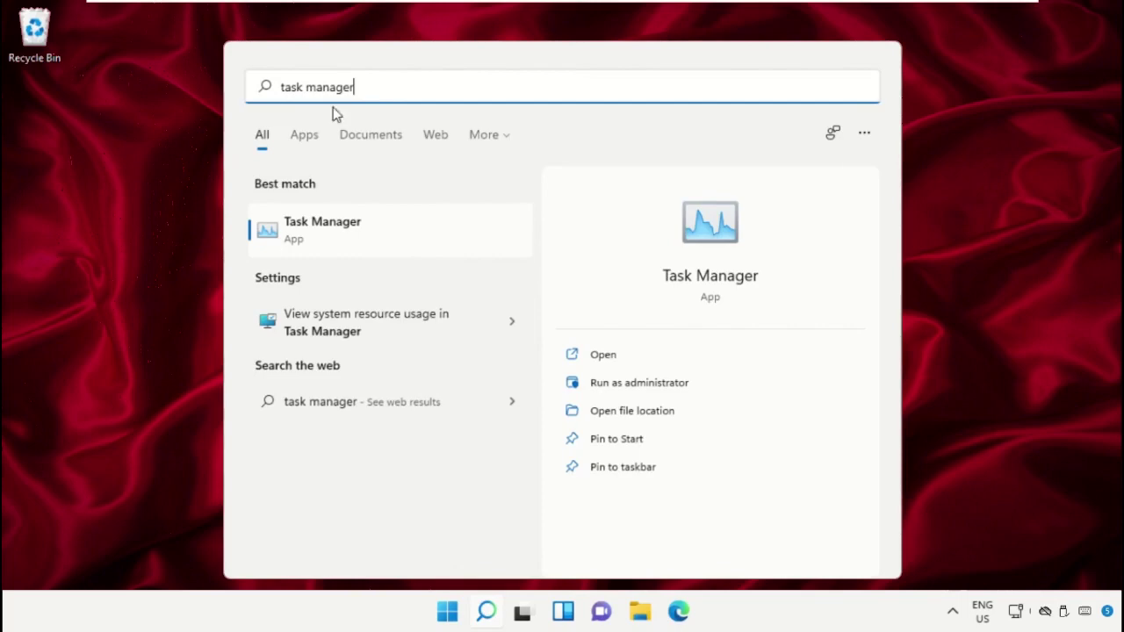
# Launch Task Manager, shrink and reposition its window, and bring up Create new task.
pyautogui.click(329, 227)
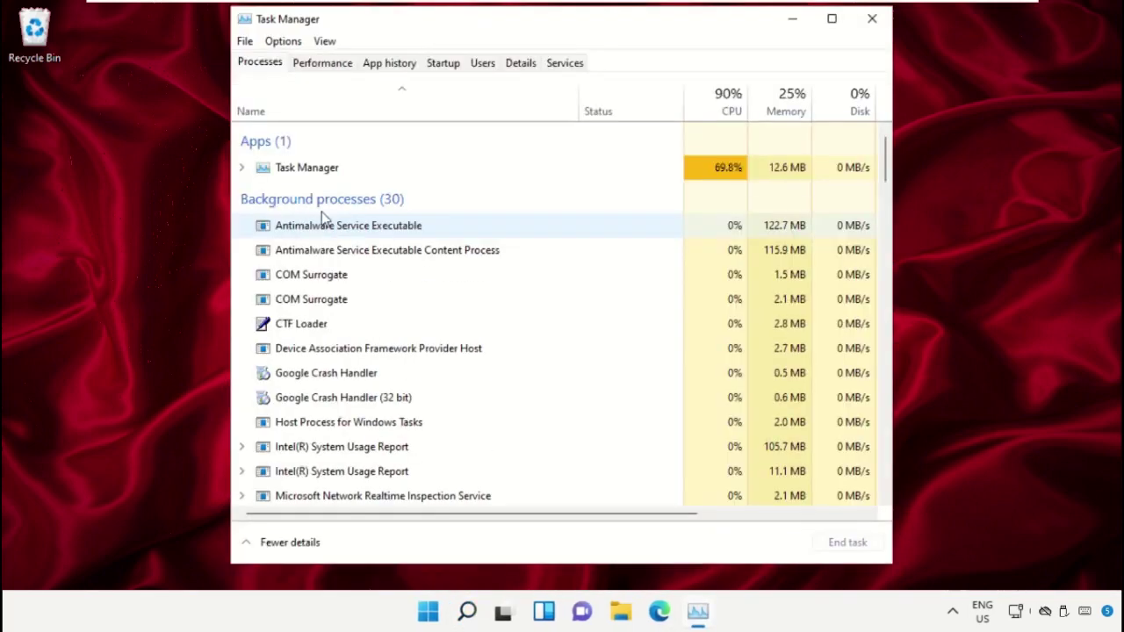
pyautogui.moveTo(232, 8); pyautogui.dragTo(348, 124)
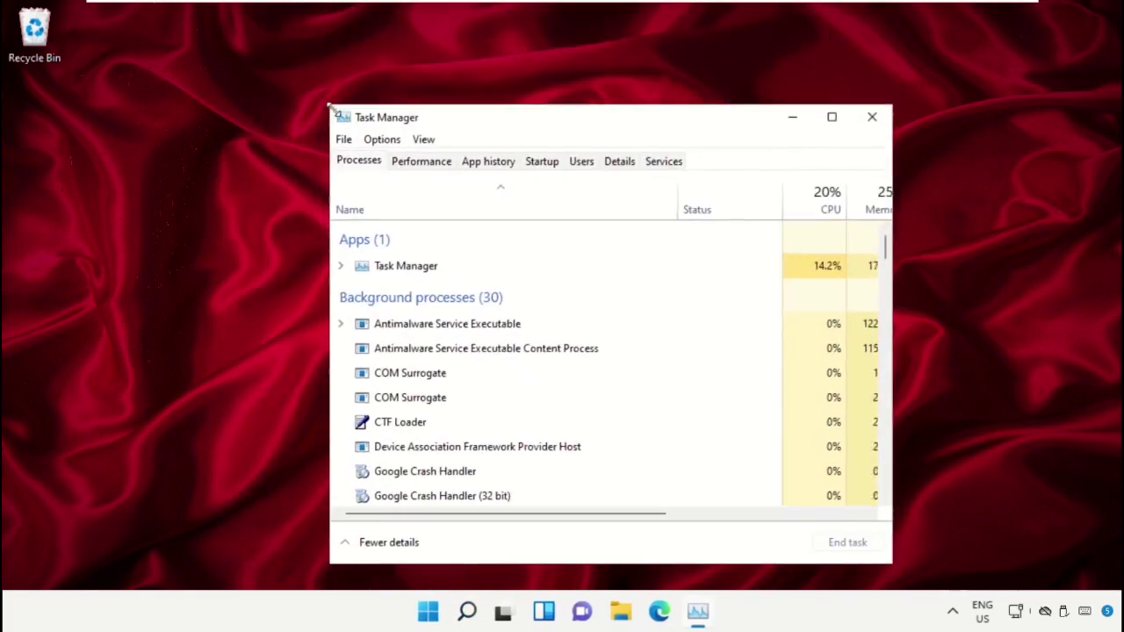
pyautogui.moveTo(492, 134); pyautogui.dragTo(486, 112)
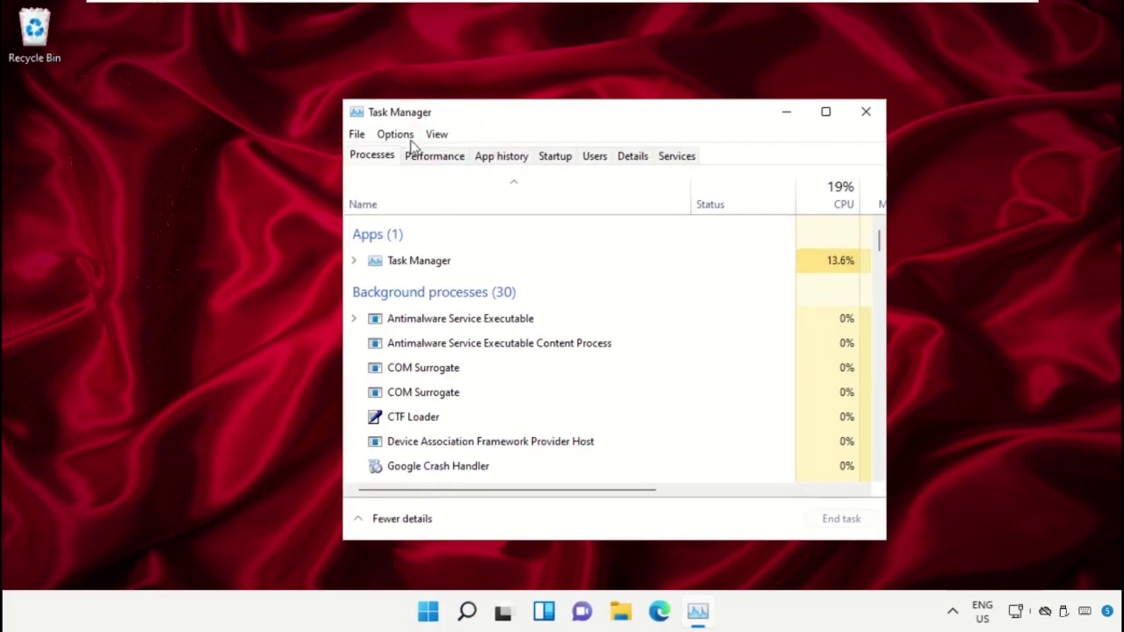
pyautogui.click(358, 137)
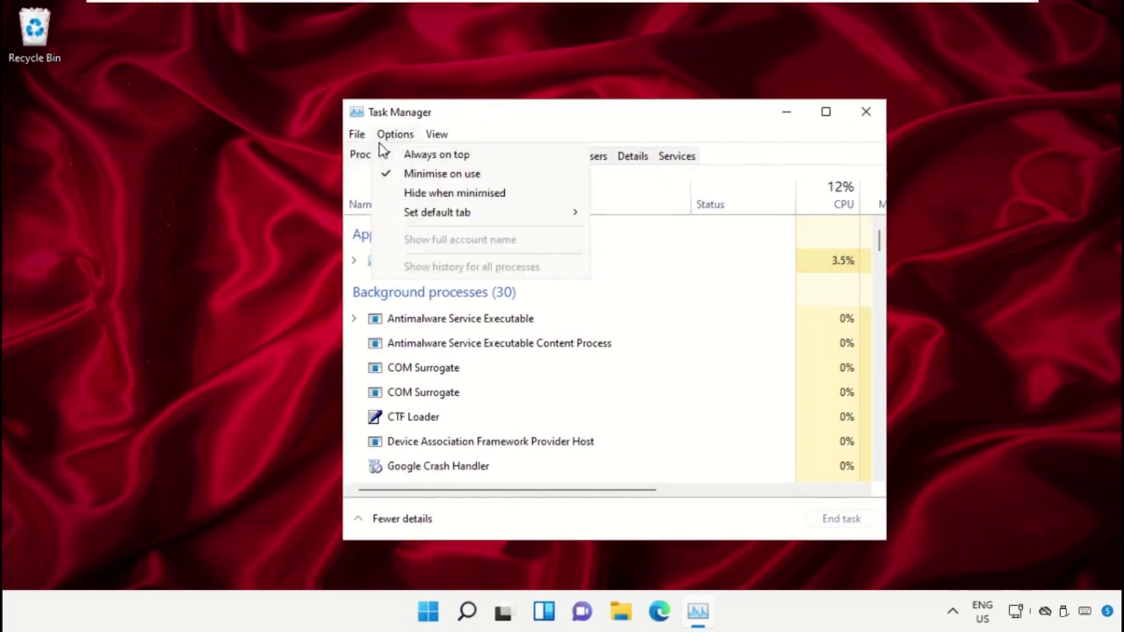
pyautogui.click(386, 157)
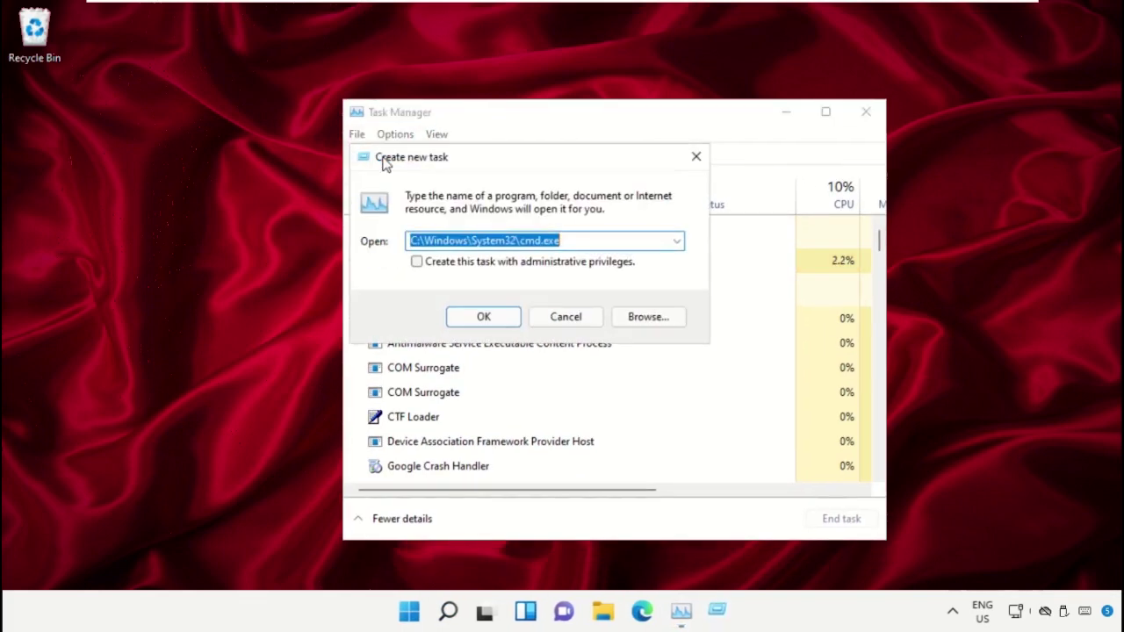
# Browse from This PC through Local Disk (C:) into the Windows folder.
pyautogui.click(650, 318)
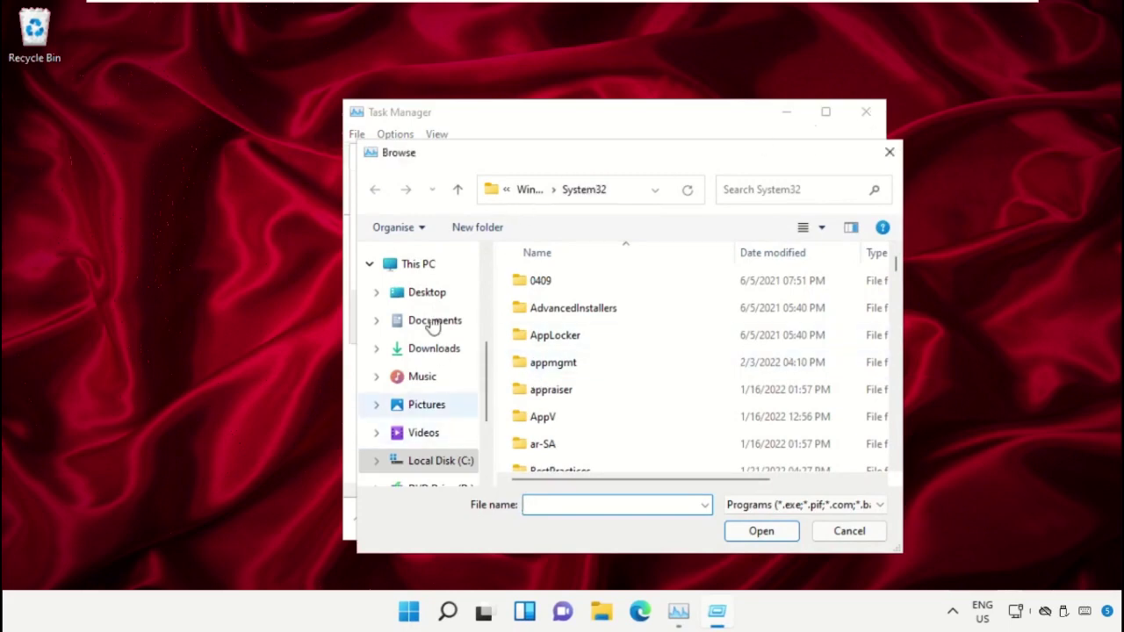
pyautogui.click(422, 267)
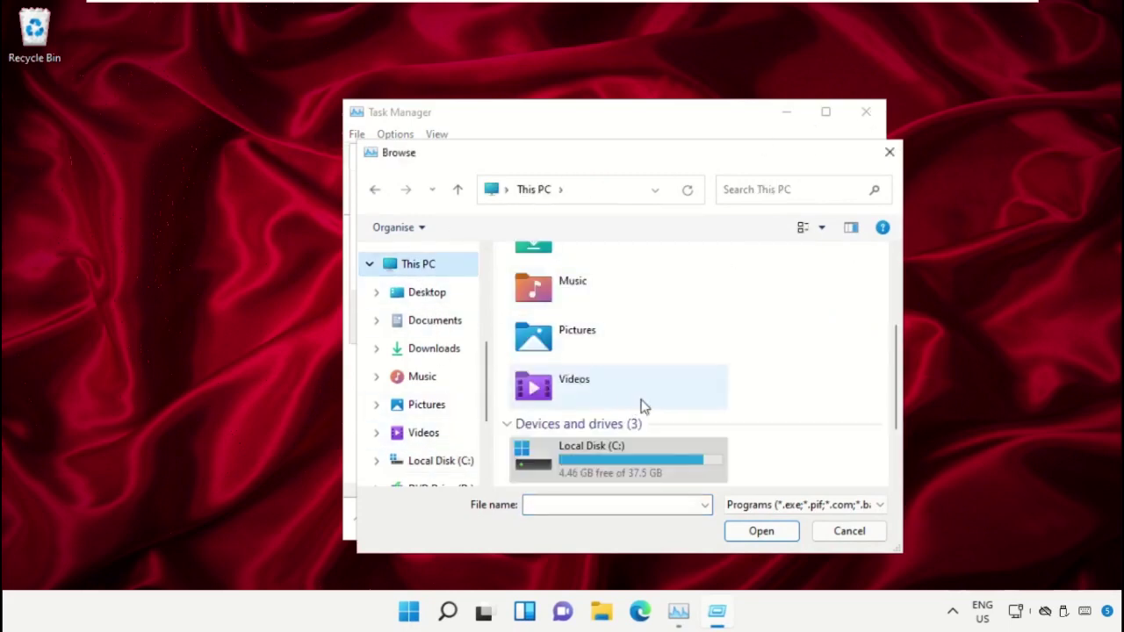
pyautogui.doubleClick(625, 463)
pyautogui.scroll(-3, 588, 422)
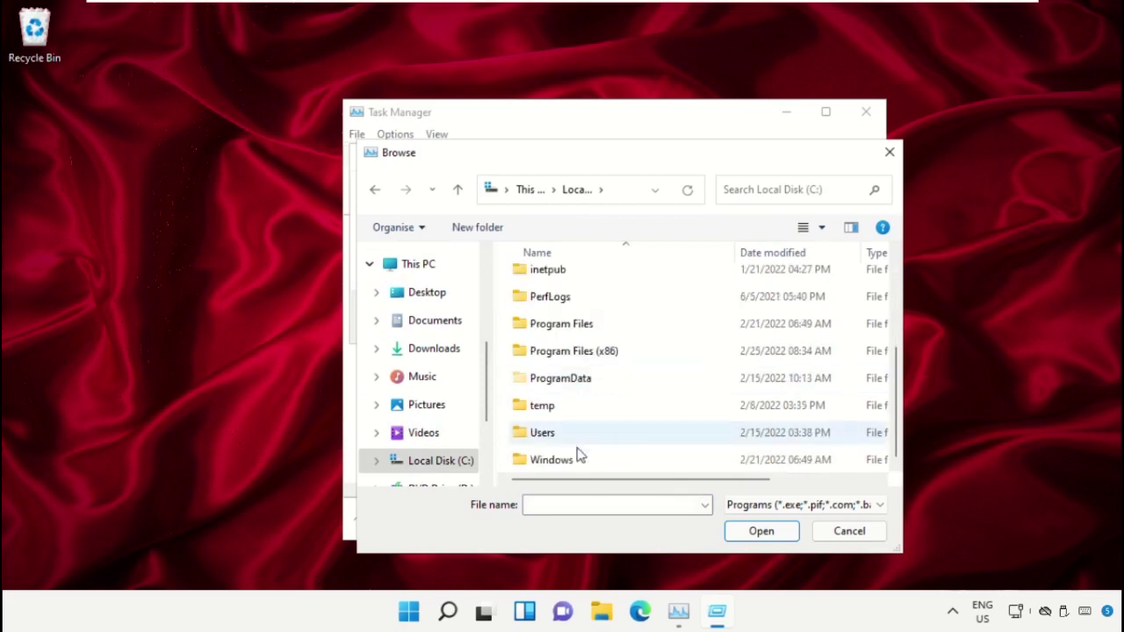
pyautogui.doubleClick(575, 461)
# Open the System32 folder and select cmd.exe as the program to run.
pyautogui.scroll(-5, 621, 376)
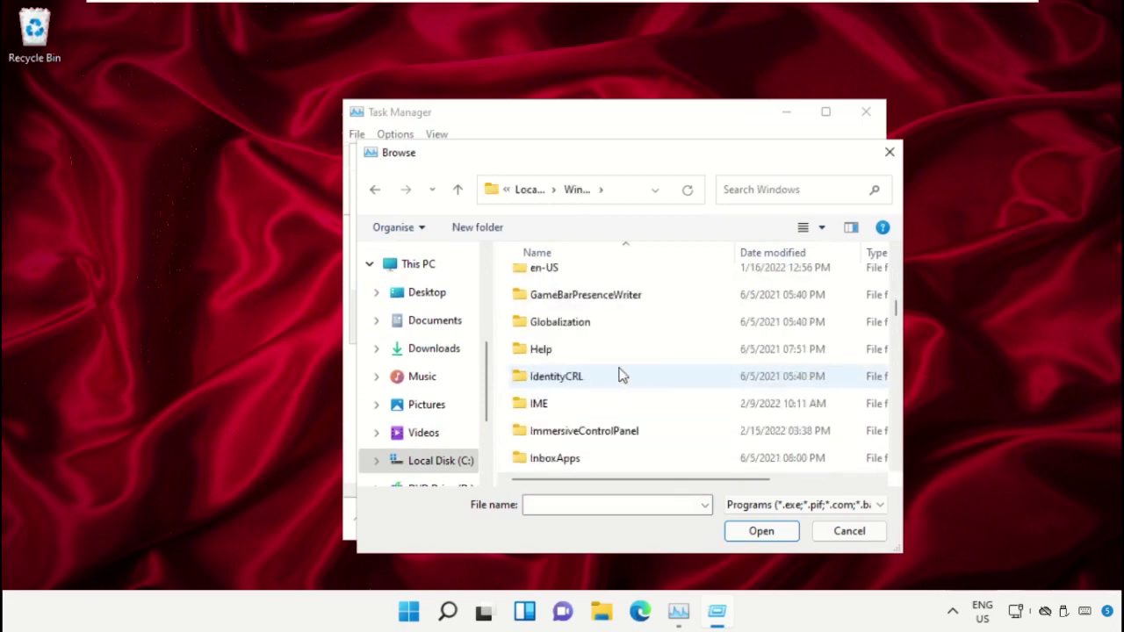
pyautogui.scroll(-10, 616, 375)
pyautogui.scroll(-1, 606, 382)
pyautogui.scroll(2, 578, 423)
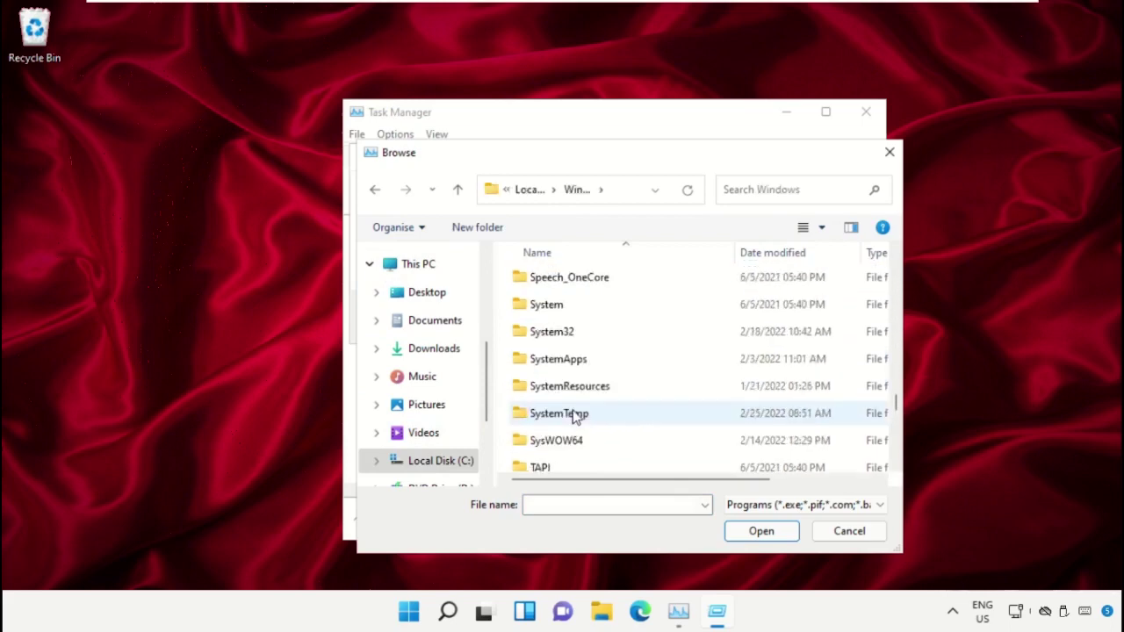
pyautogui.scroll(1, 566, 395)
pyautogui.doubleClick(574, 417)
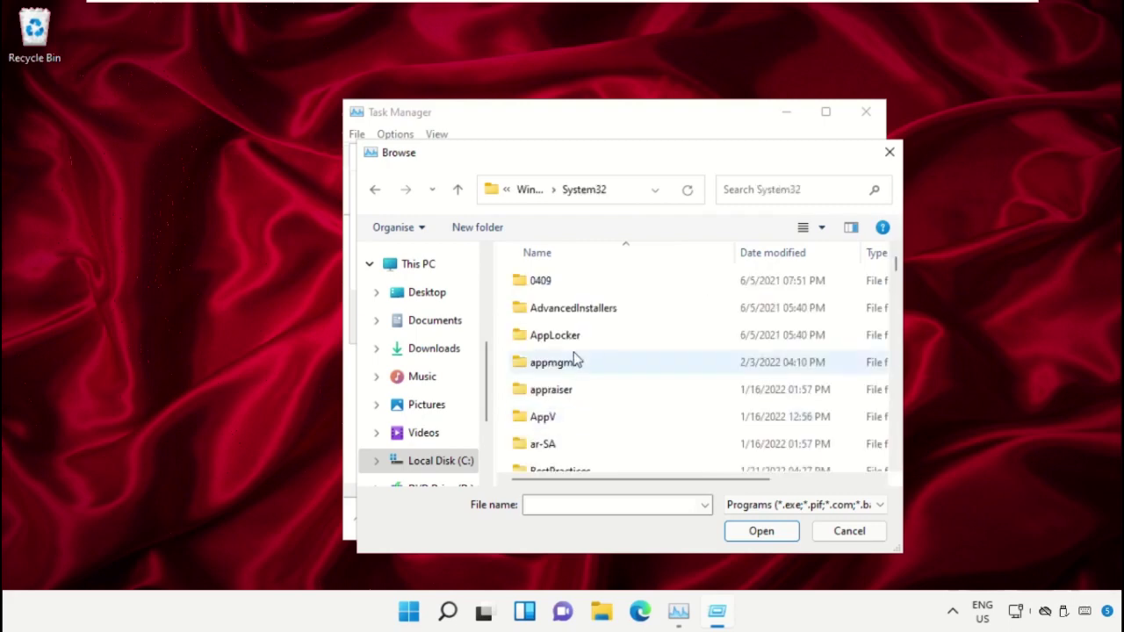
pyautogui.scroll(-2, 574, 352)
pyautogui.scroll(-12, 576, 353)
pyautogui.scroll(-10, 577, 356)
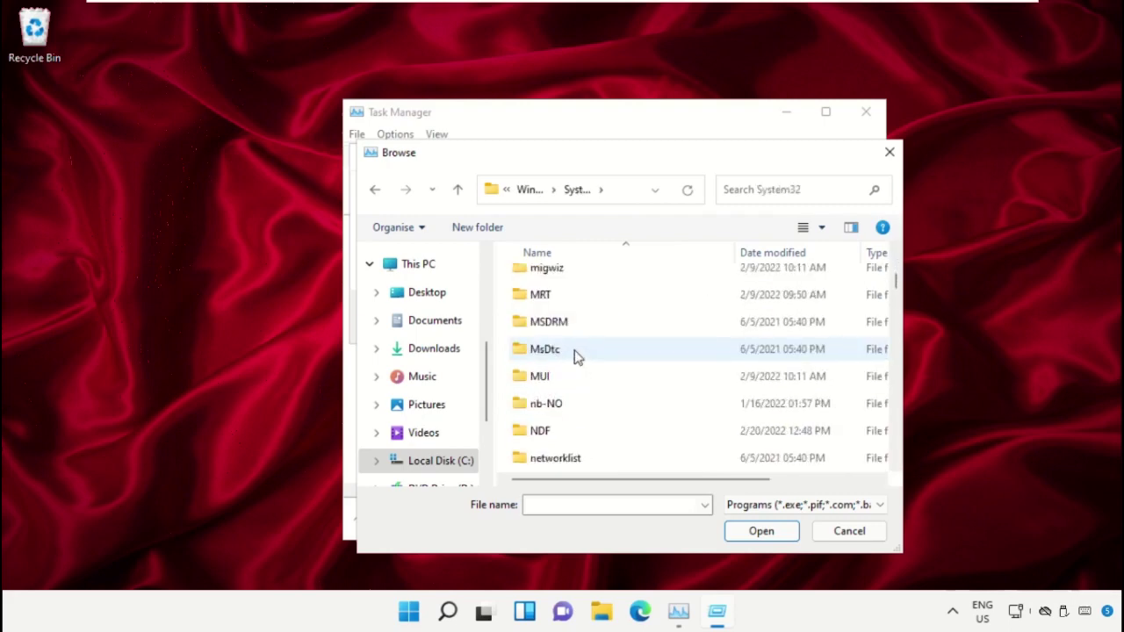
pyautogui.scroll(-10, 576, 356)
pyautogui.scroll(-10, 576, 356)
pyautogui.scroll(-10, 575, 358)
pyautogui.scroll(-12, 576, 360)
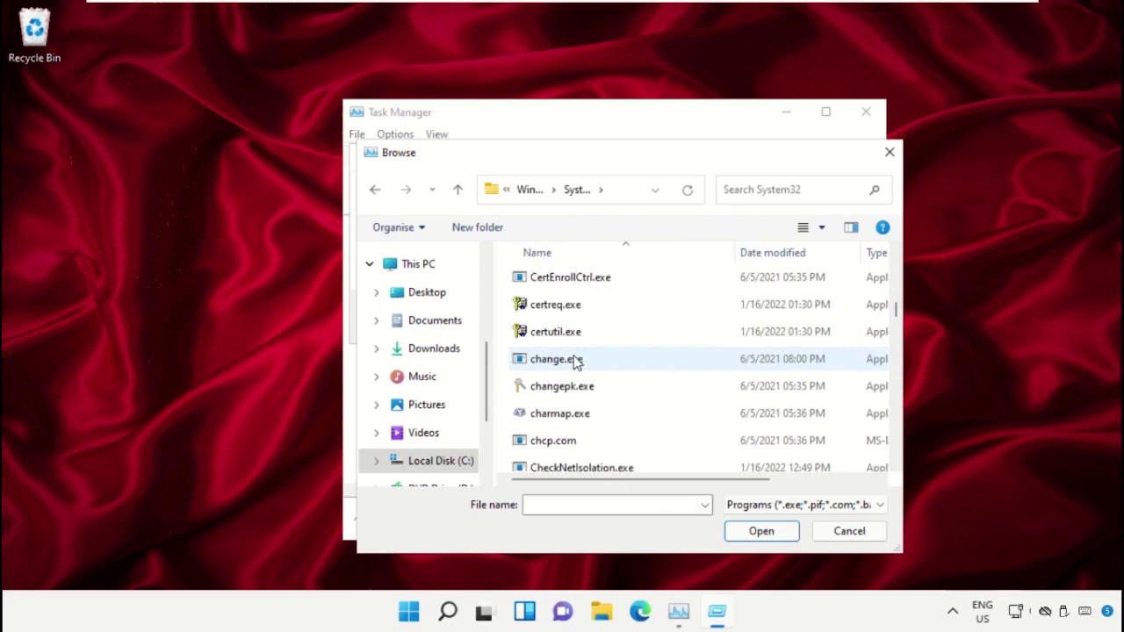
pyautogui.scroll(-6, 576, 360)
pyautogui.click(575, 378)
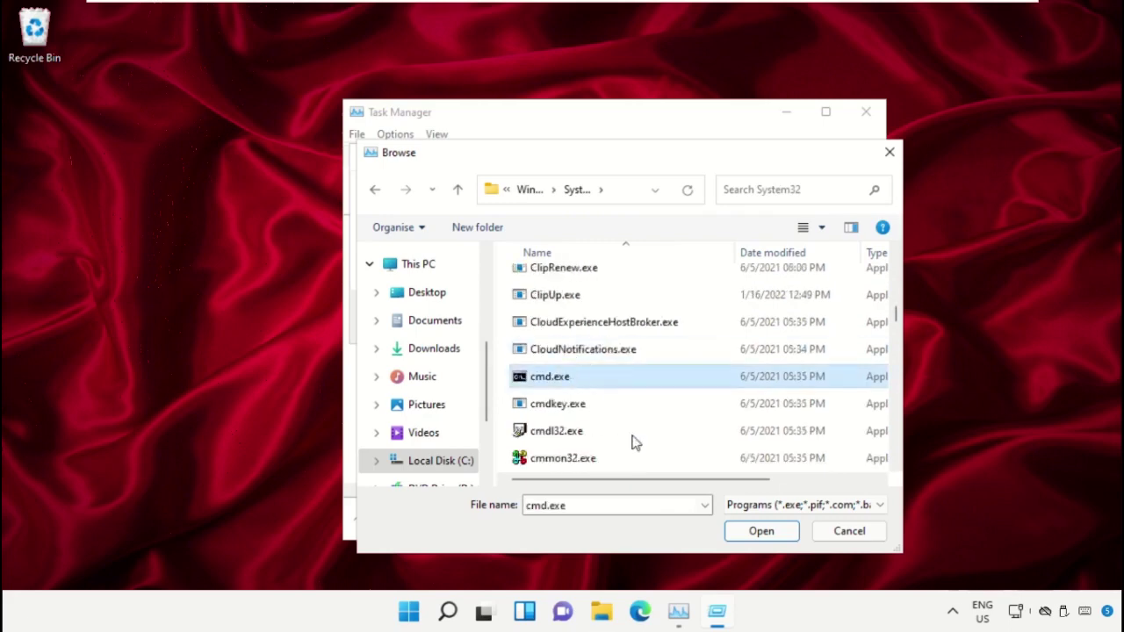
# Run cmd.exe with administrative privileges, close Task Manager, and shrink the Command Prompt window.
pyautogui.click(761, 532)
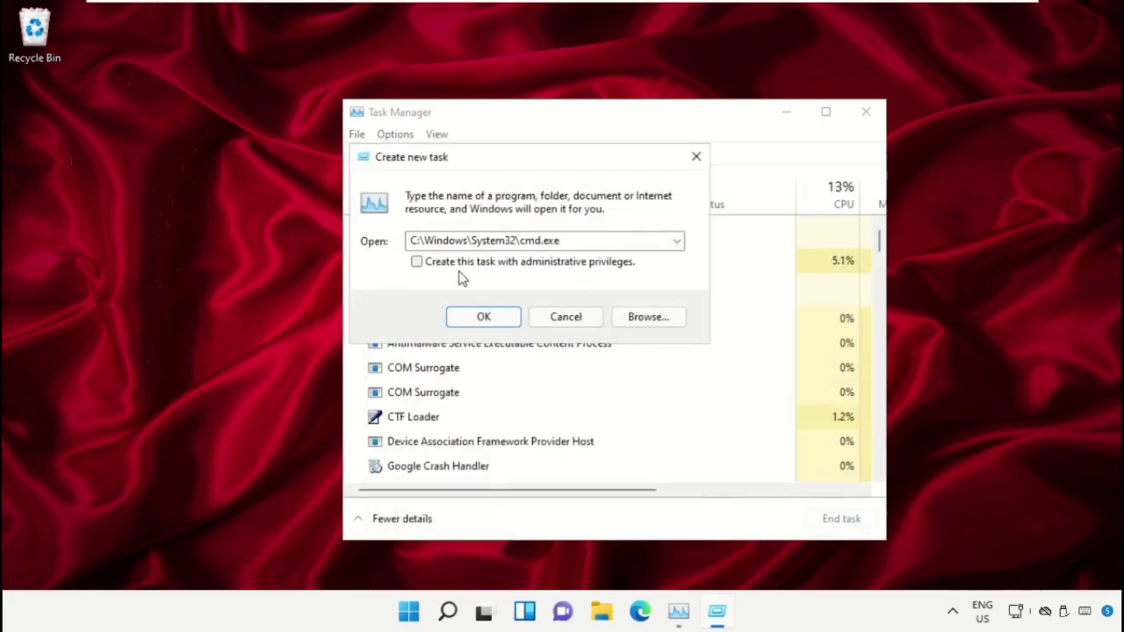
pyautogui.click(418, 262)
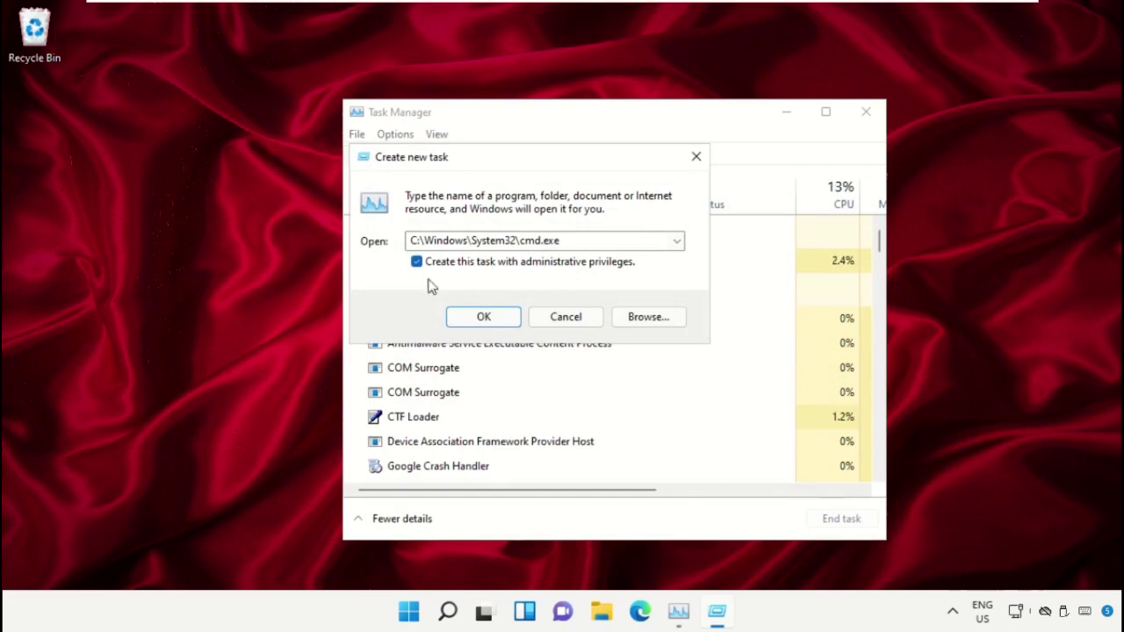
pyautogui.click(493, 320)
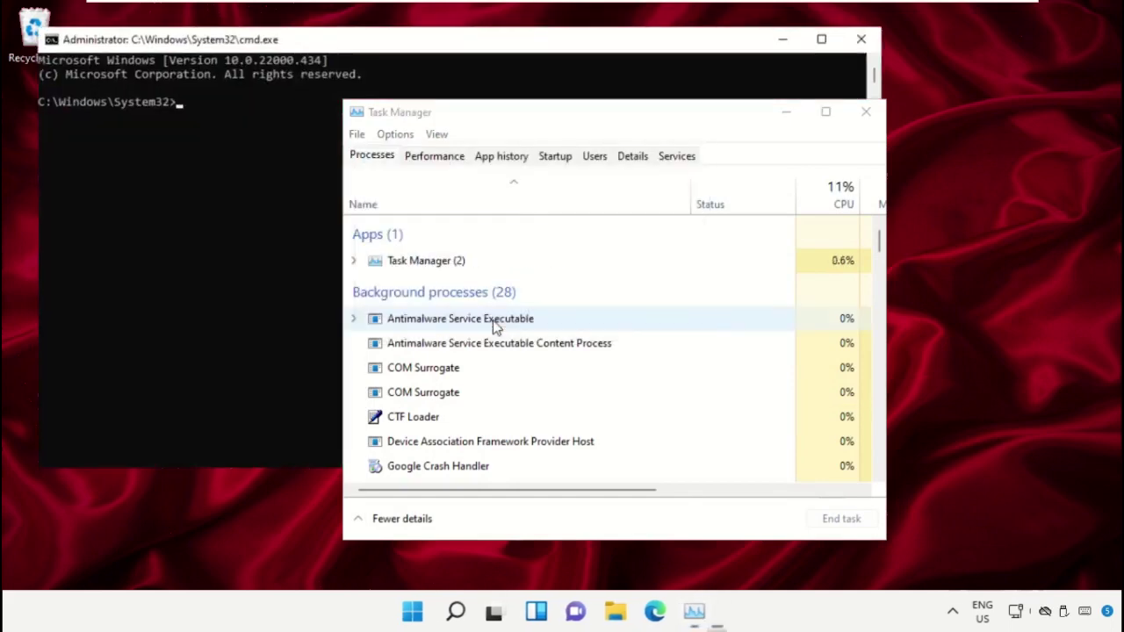
pyautogui.click(866, 112)
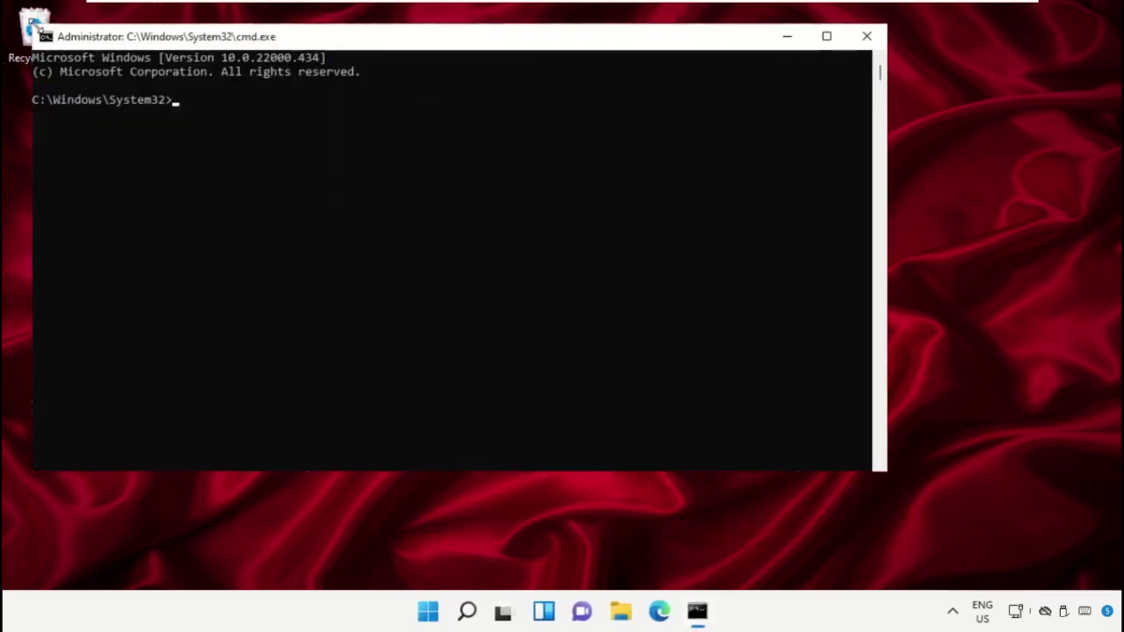
pyautogui.moveTo(32, 24); pyautogui.dragTo(334, 132)
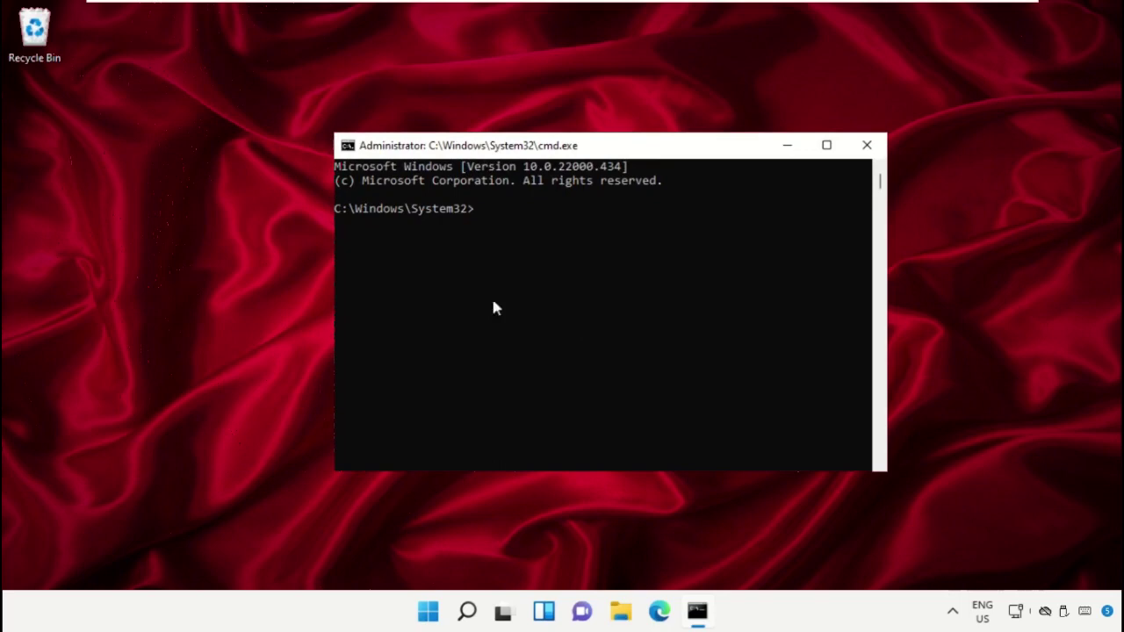
# Search for 'google chrome' and launch Google Chrome.
pyautogui.click(472, 617)
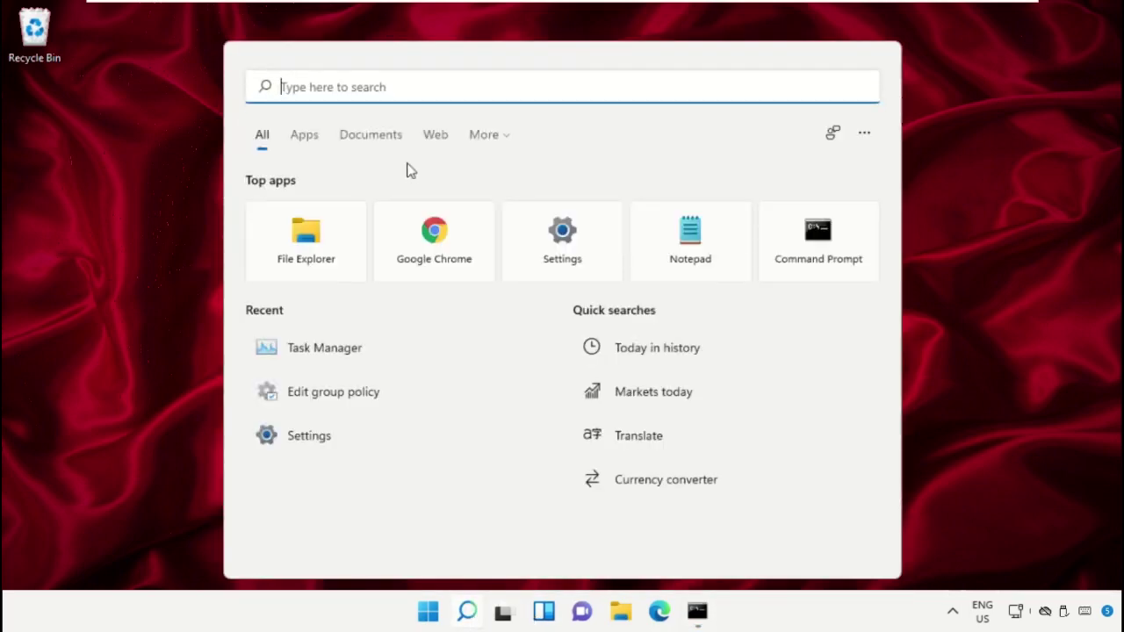
pyautogui.write('google')
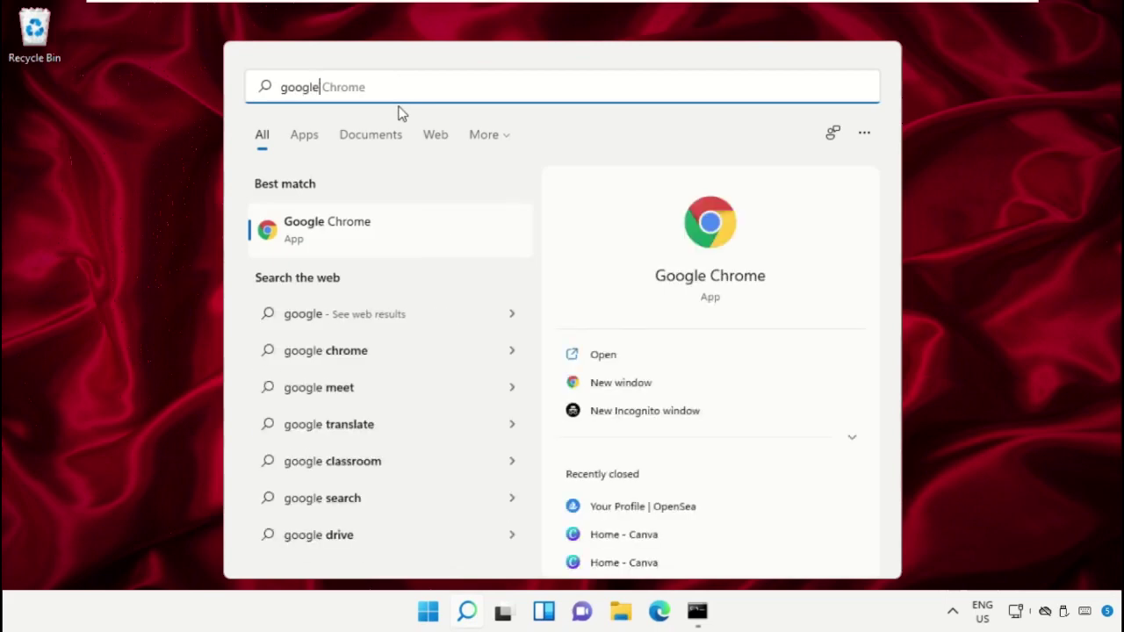
pyautogui.write(' chrome')
pyautogui.click(348, 246)
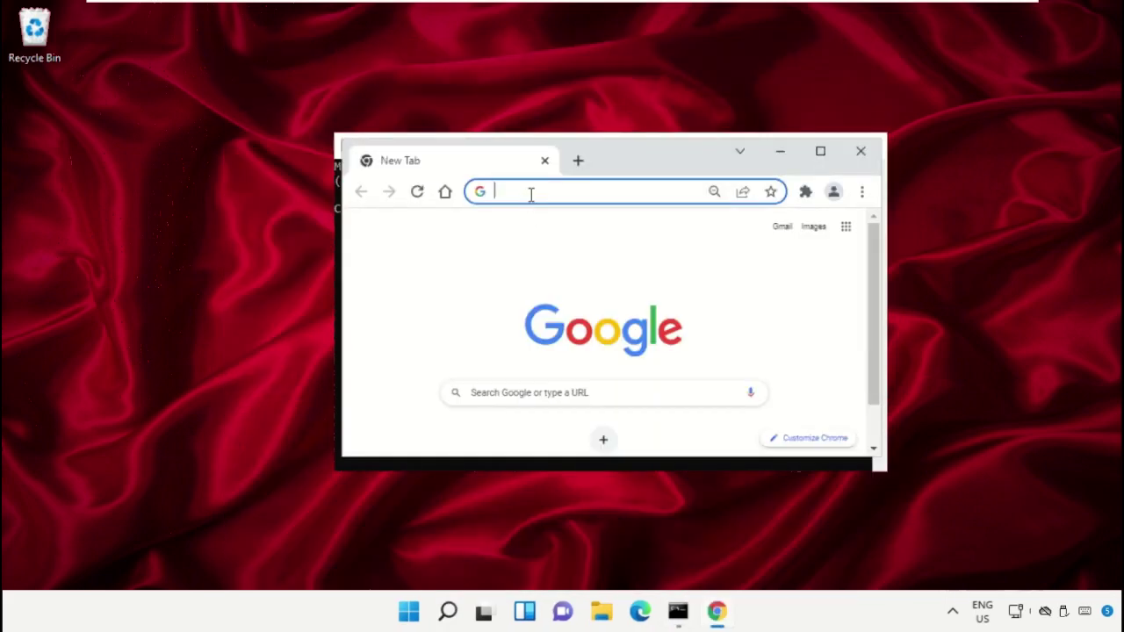
# Load google.com and search for 'hows.tech windows commands'.
pyautogui.write('go')
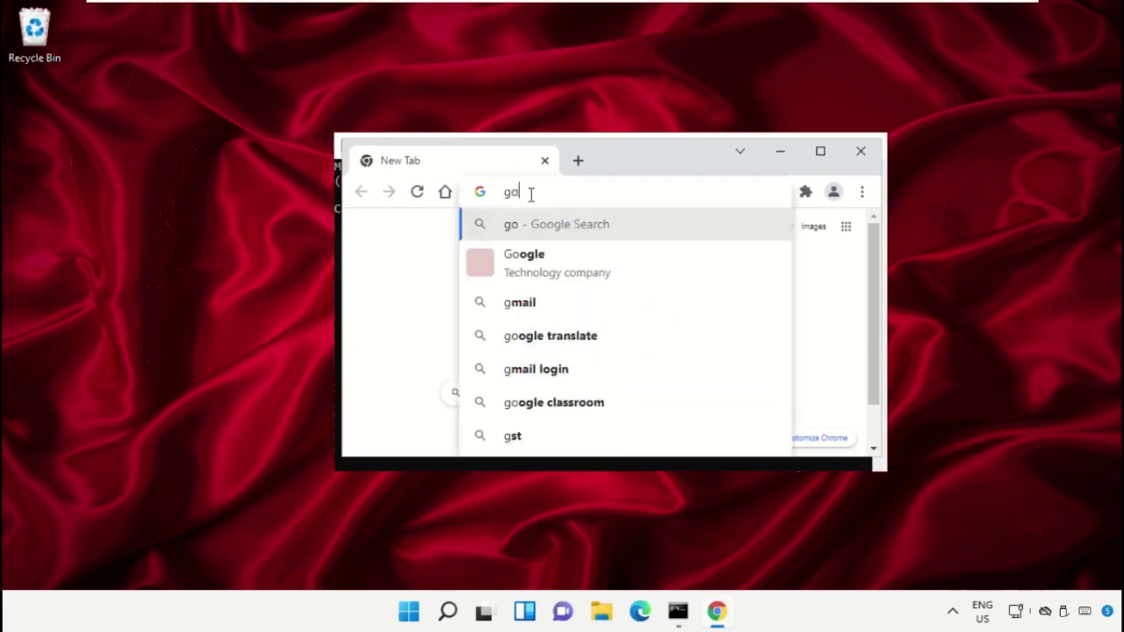
pyautogui.write('ogle.com')
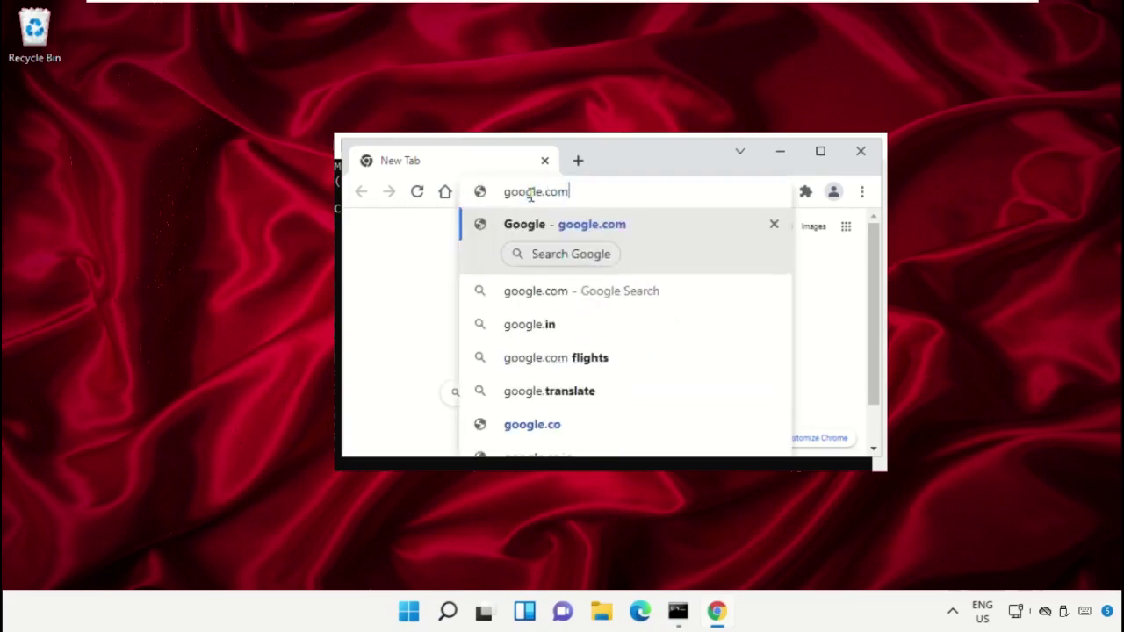
pyautogui.press('Return')
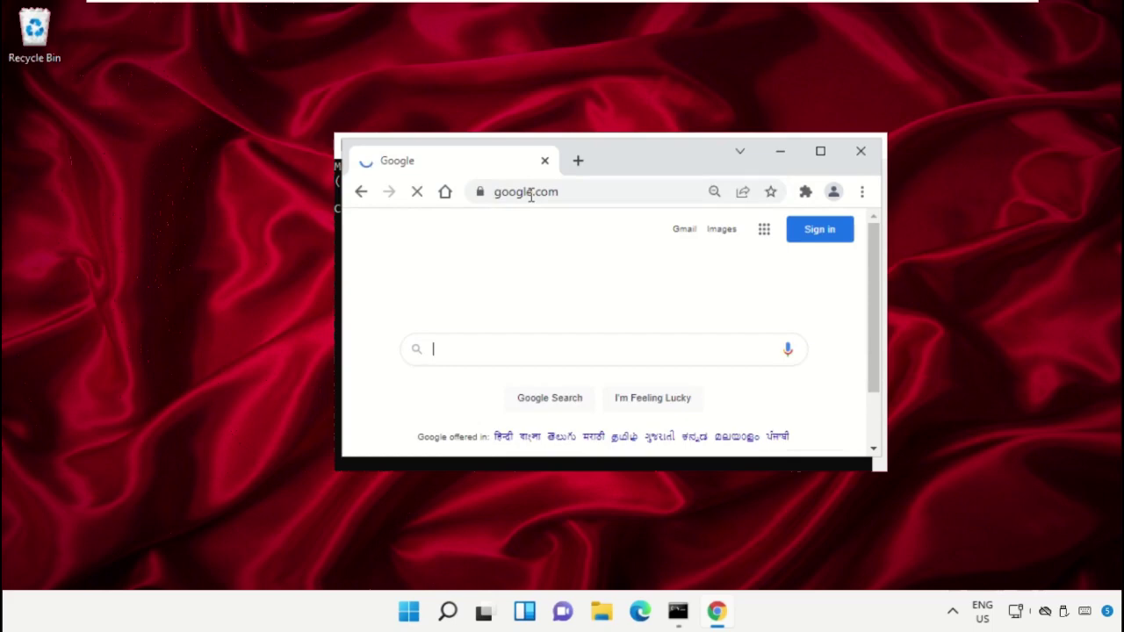
pyautogui.click(494, 348)
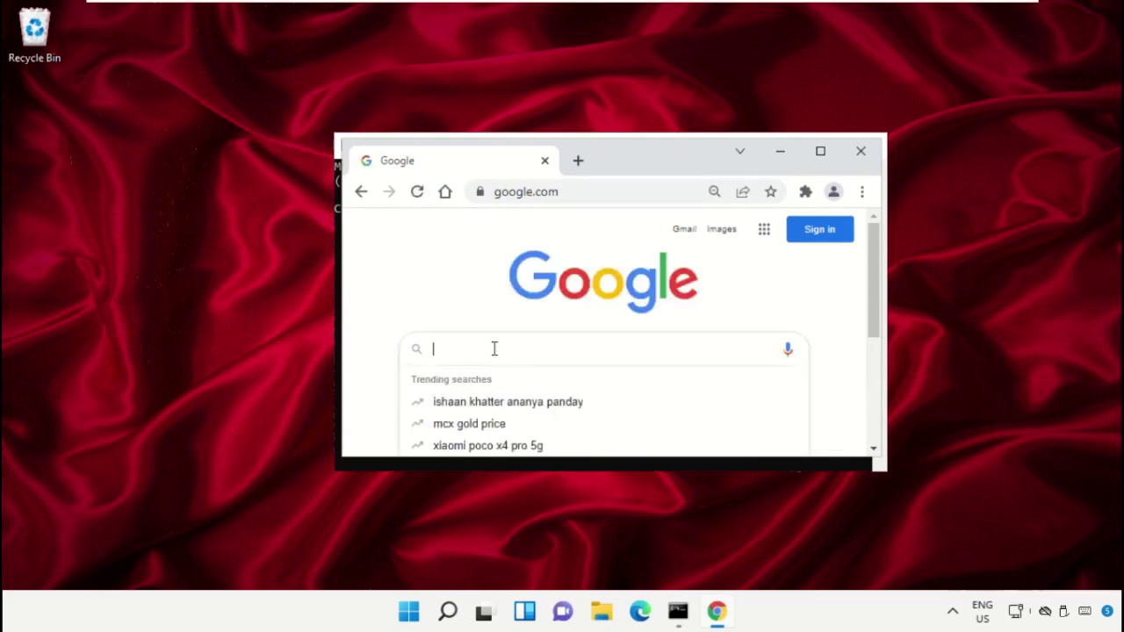
pyautogui.write('how')
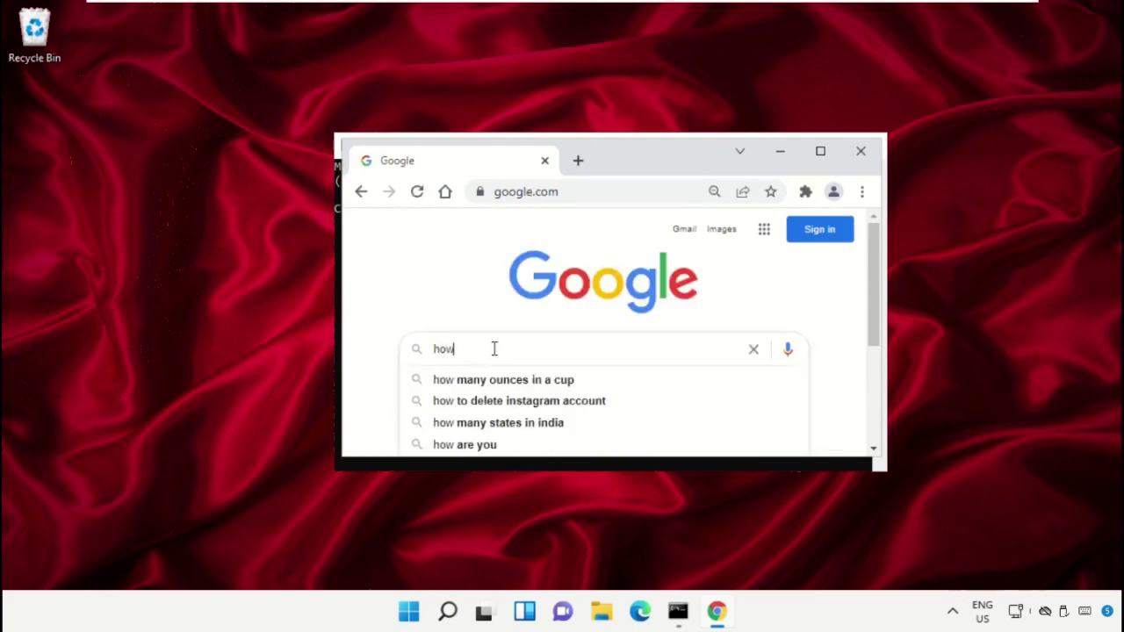
pyautogui.write('s.tech w')
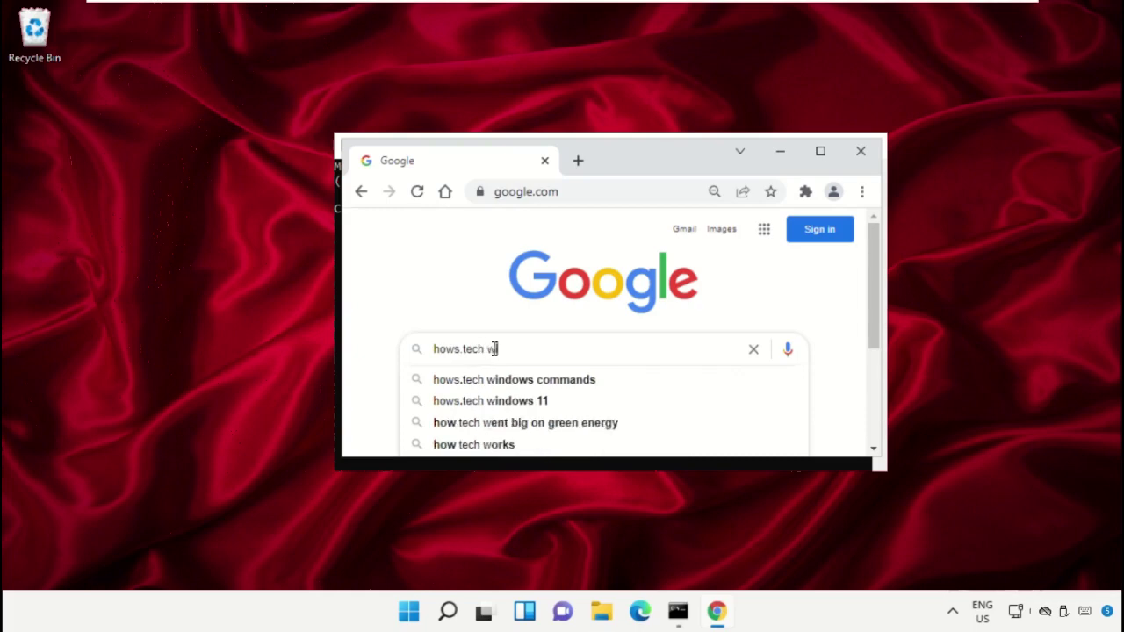
pyautogui.write('indows commands')
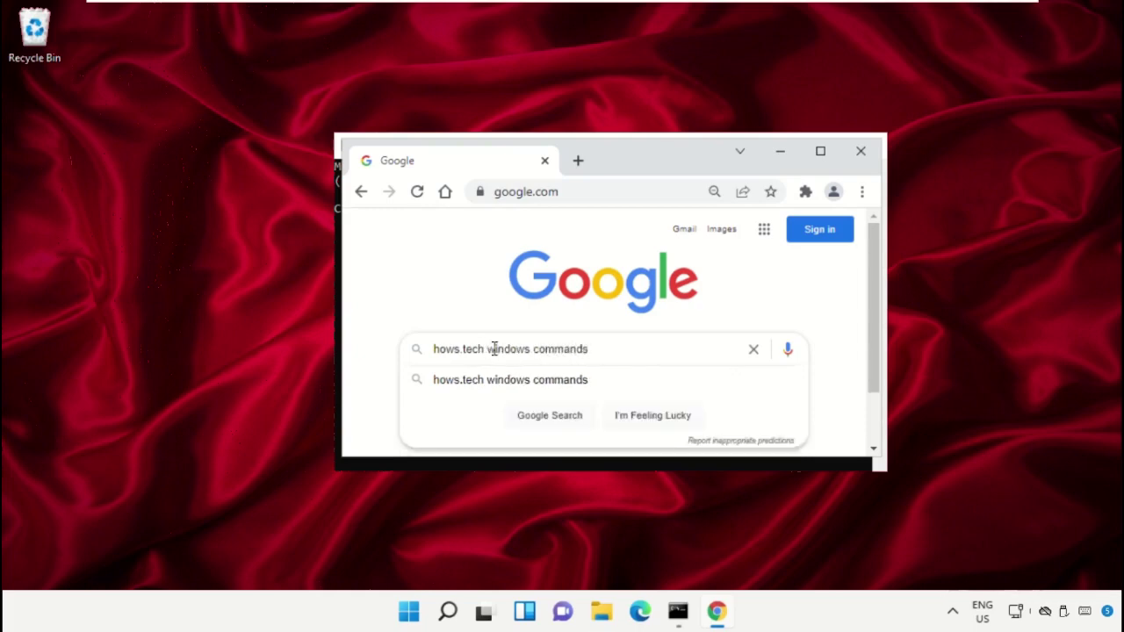
pyautogui.press('Return')
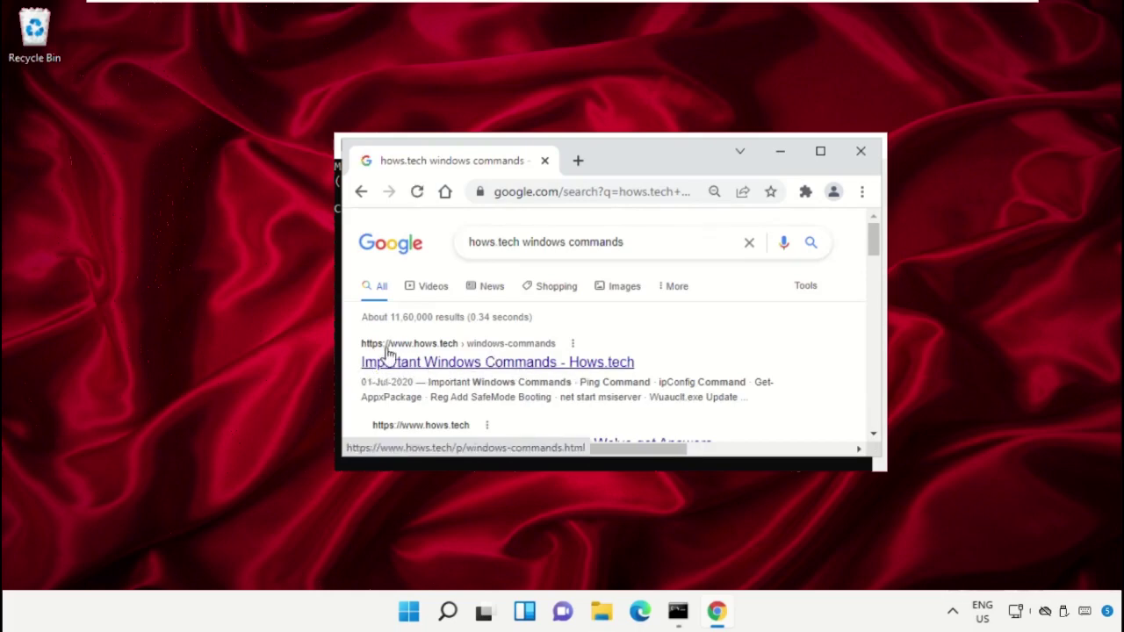
# Open the Hows.tech Important Windows Commands article and scroll down to Command 12.
pyautogui.click(437, 367)
pyautogui.scroll(-1, 802, 303)
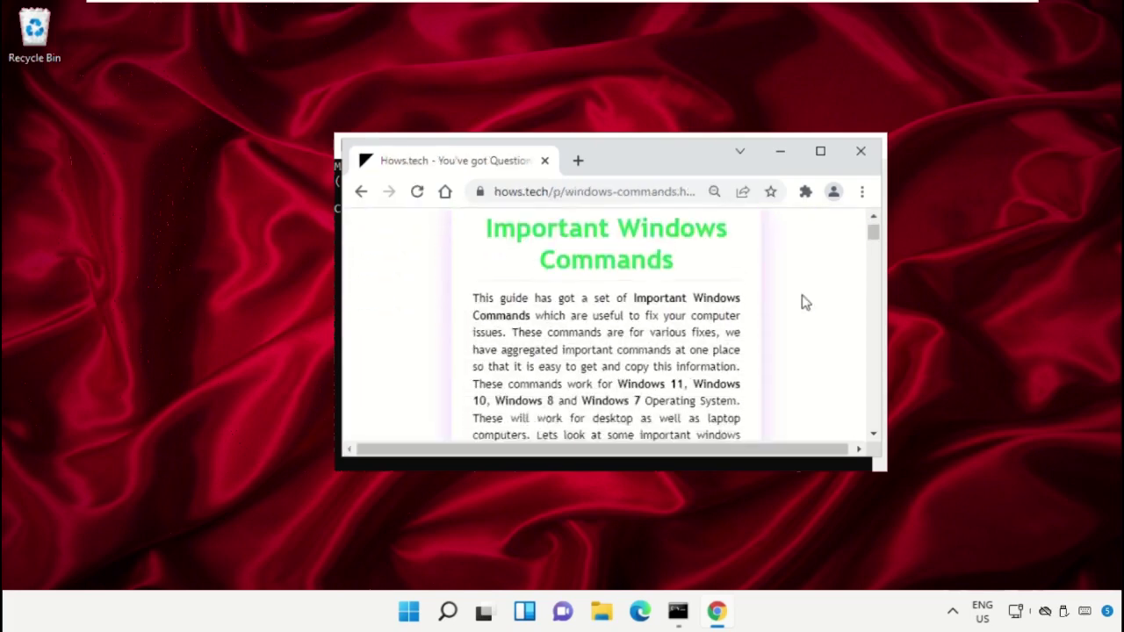
pyautogui.scroll(-2, 802, 303)
pyautogui.scroll(-2, 802, 303)
pyautogui.scroll(-2, 801, 303)
pyautogui.scroll(-2, 801, 303)
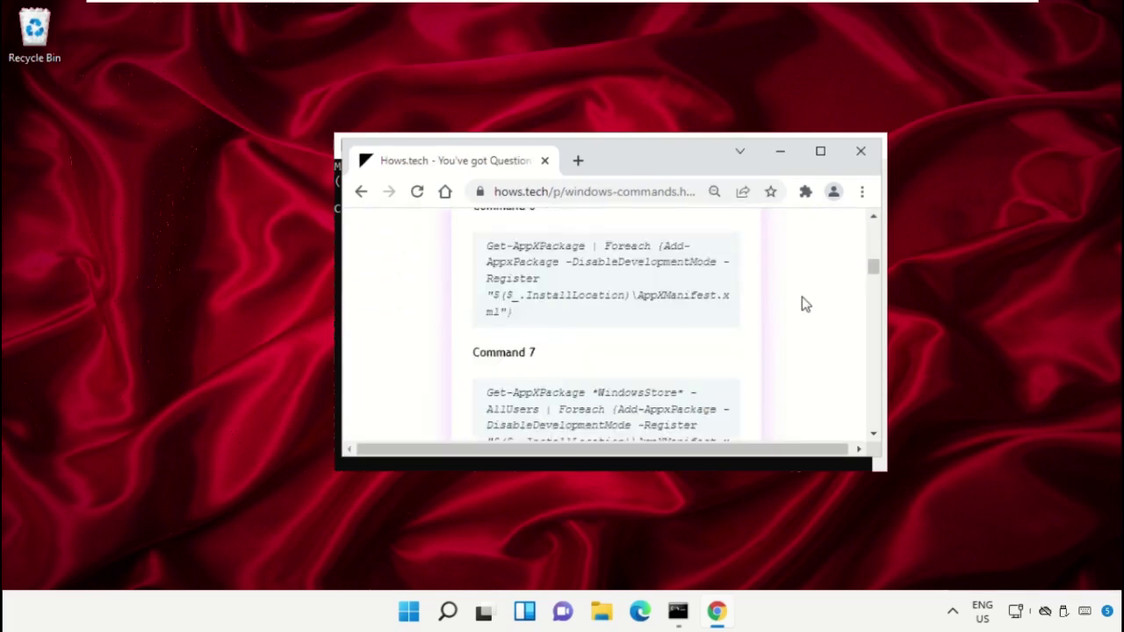
pyautogui.scroll(-3, 802, 303)
pyautogui.scroll(-3, 802, 303)
pyautogui.scroll(-3, 802, 303)
pyautogui.scroll(-2, 802, 303)
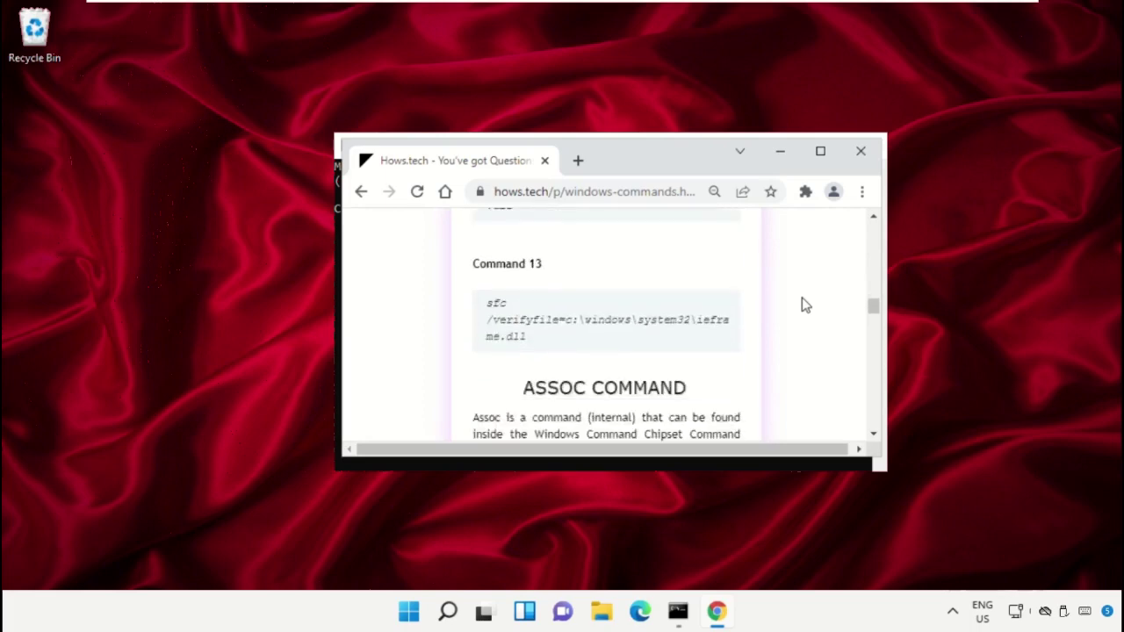
pyautogui.scroll(3, 802, 303)
pyautogui.scroll(-1, 802, 303)
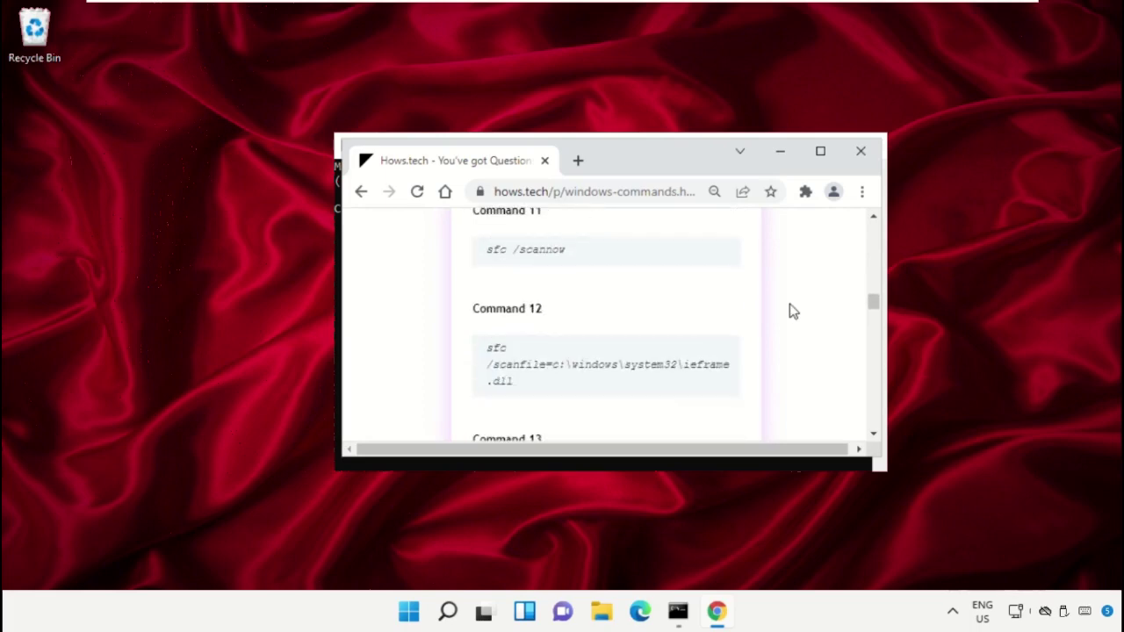
# Select and copy the Command 12 sfc /scanfile command.
pyautogui.tripleClick(539, 369)
pyautogui.rightClick(543, 367)
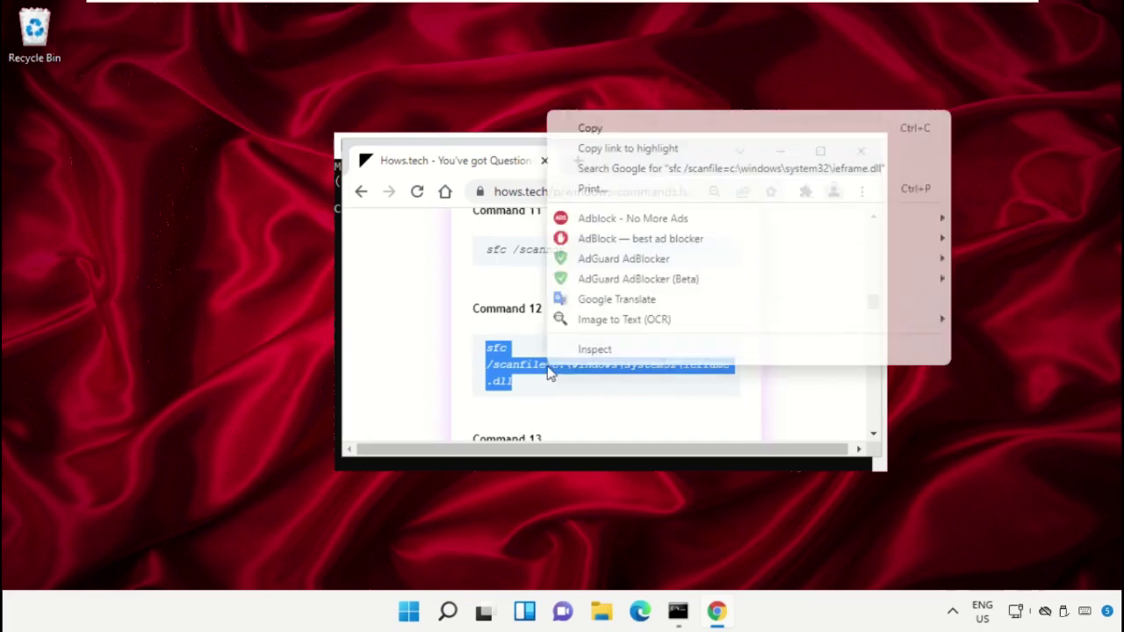
pyautogui.click(616, 130)
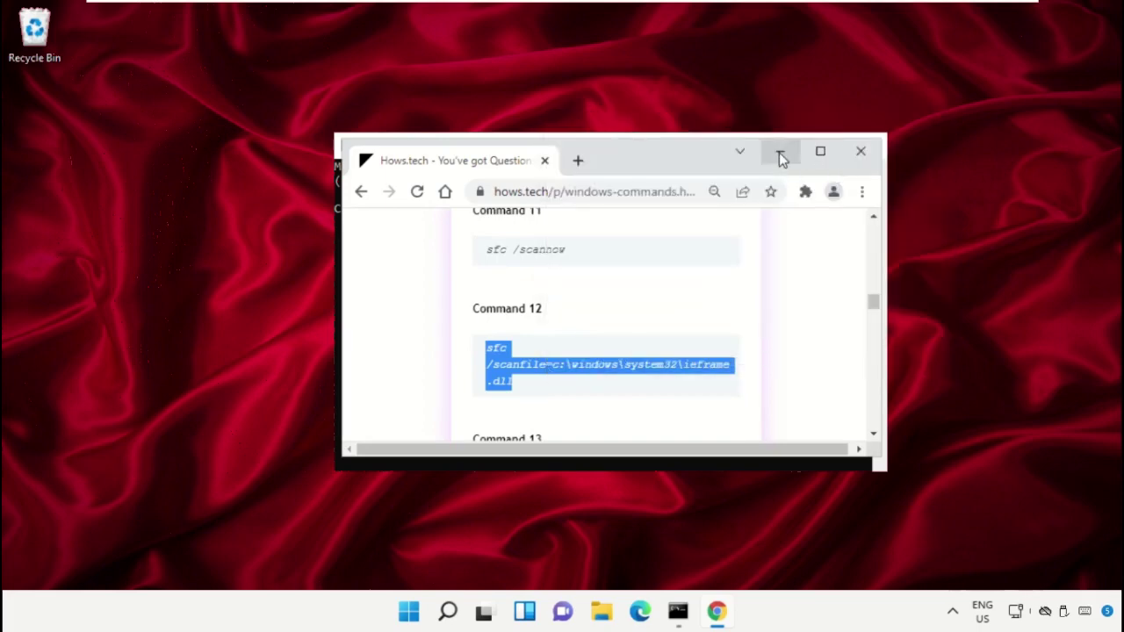
# Paste the sfc /scanfile ieframe.dll command into Command Prompt and run it.
pyautogui.click(780, 153)
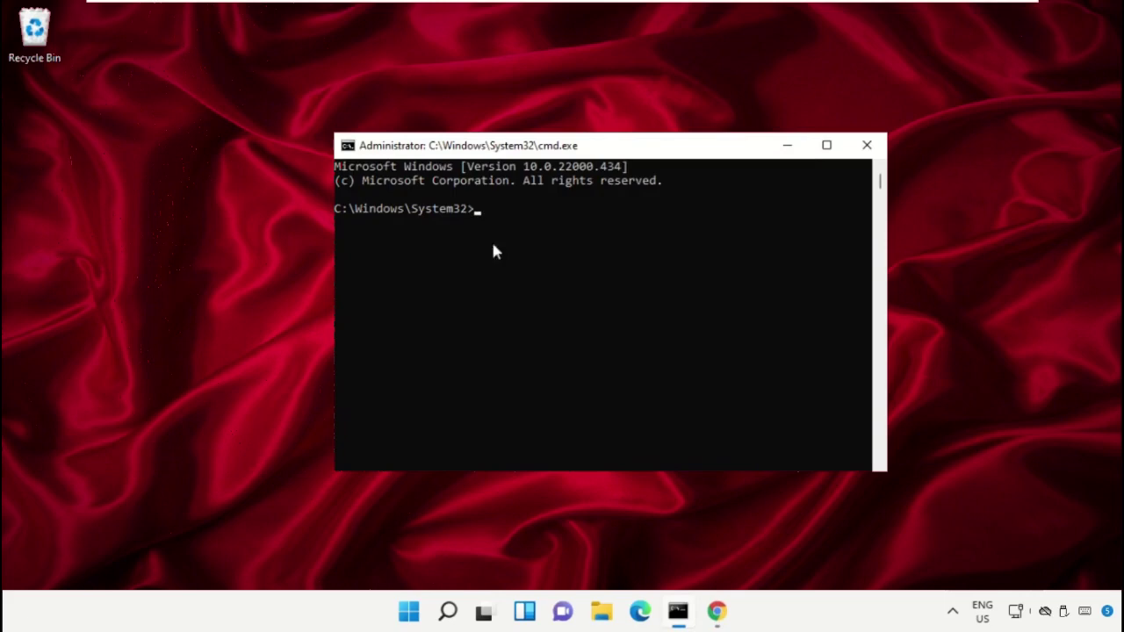
pyautogui.rightClick(628, 150)
pyautogui.moveTo(694, 285)
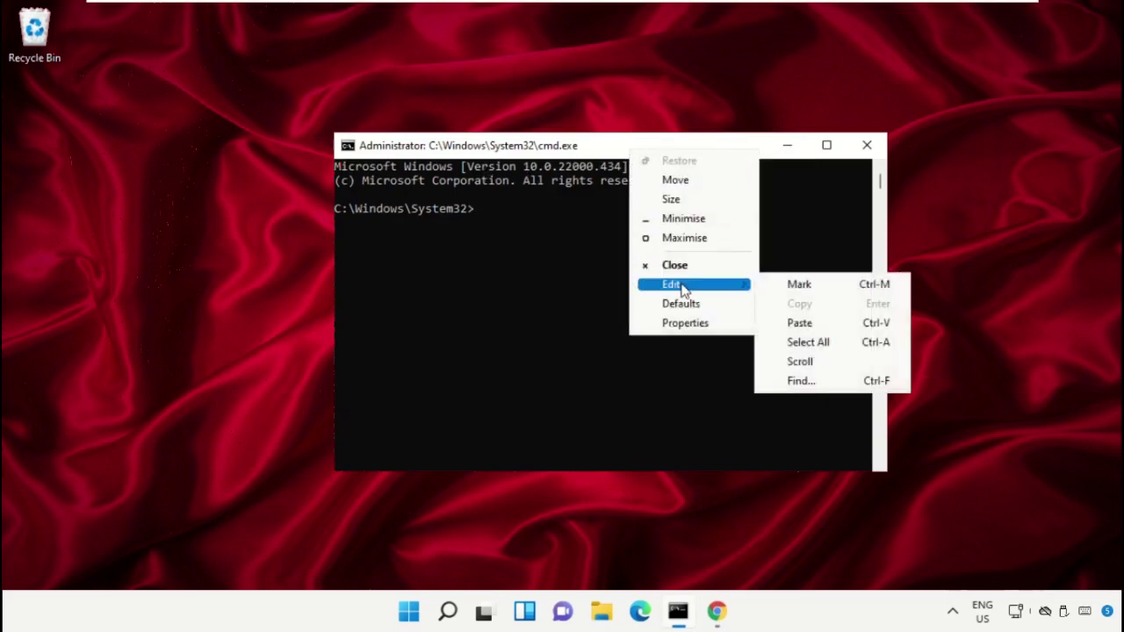
pyautogui.click(799, 322)
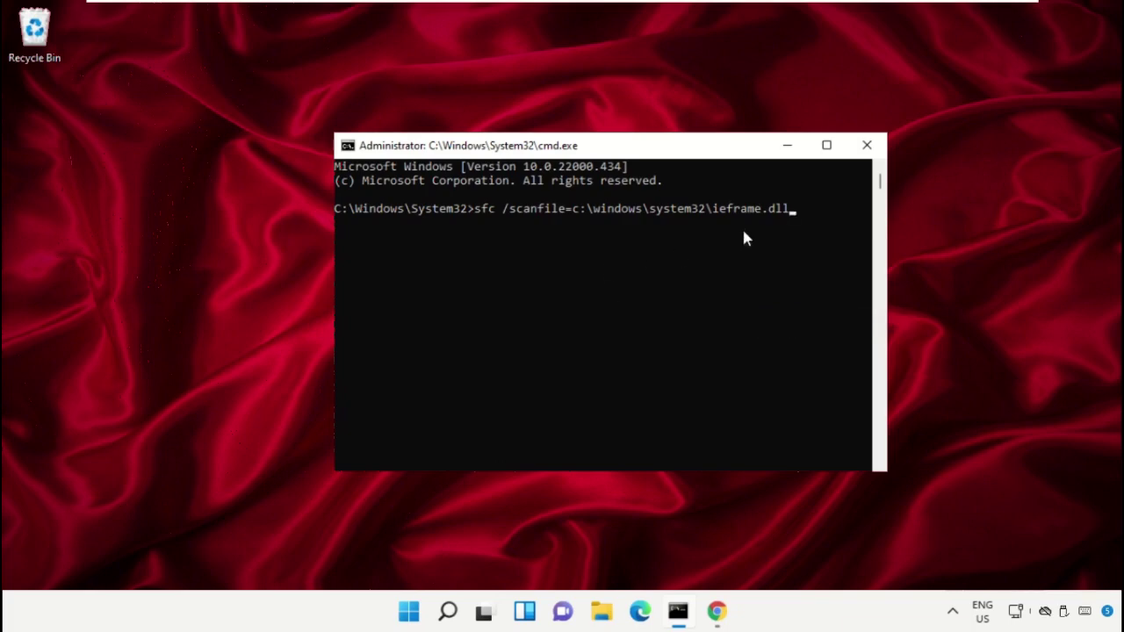
pyautogui.press('Return')
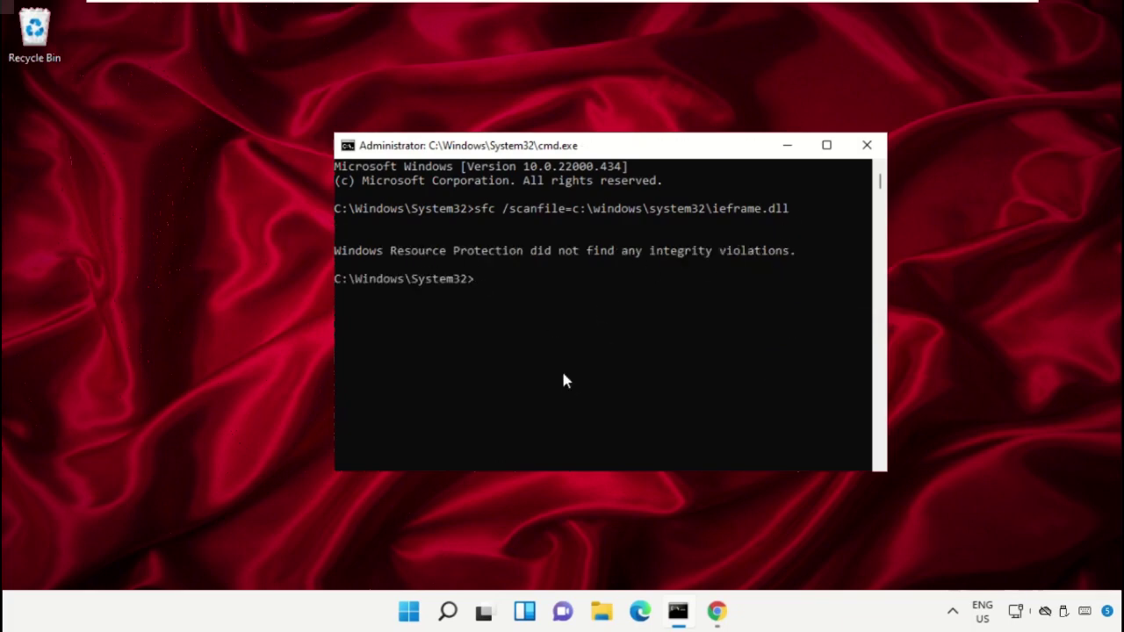
# Back in Chrome, select and copy the Command 13 sfc /verifyfile command.
pyautogui.click(728, 615)
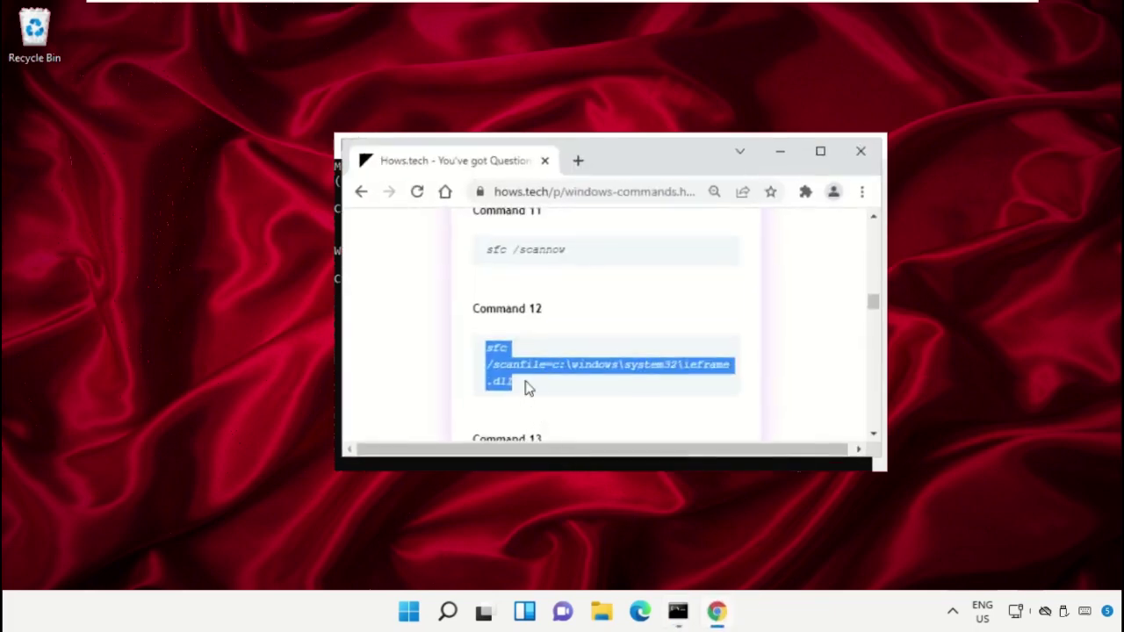
pyautogui.scroll(-2, 572, 382)
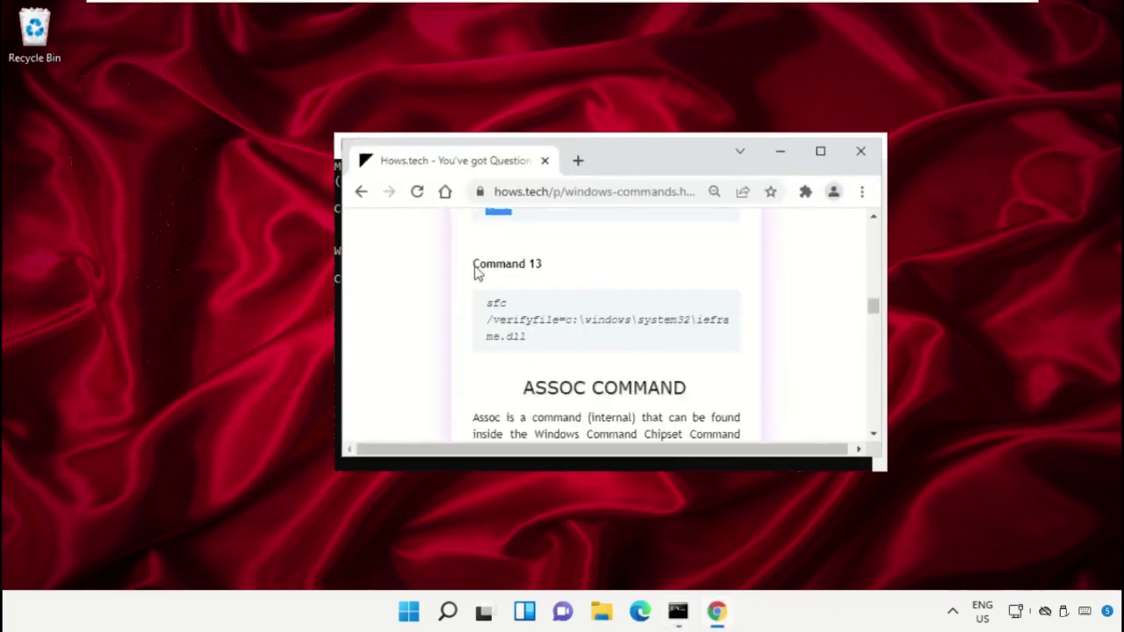
pyautogui.tripleClick(528, 324)
pyautogui.rightClick(527, 325)
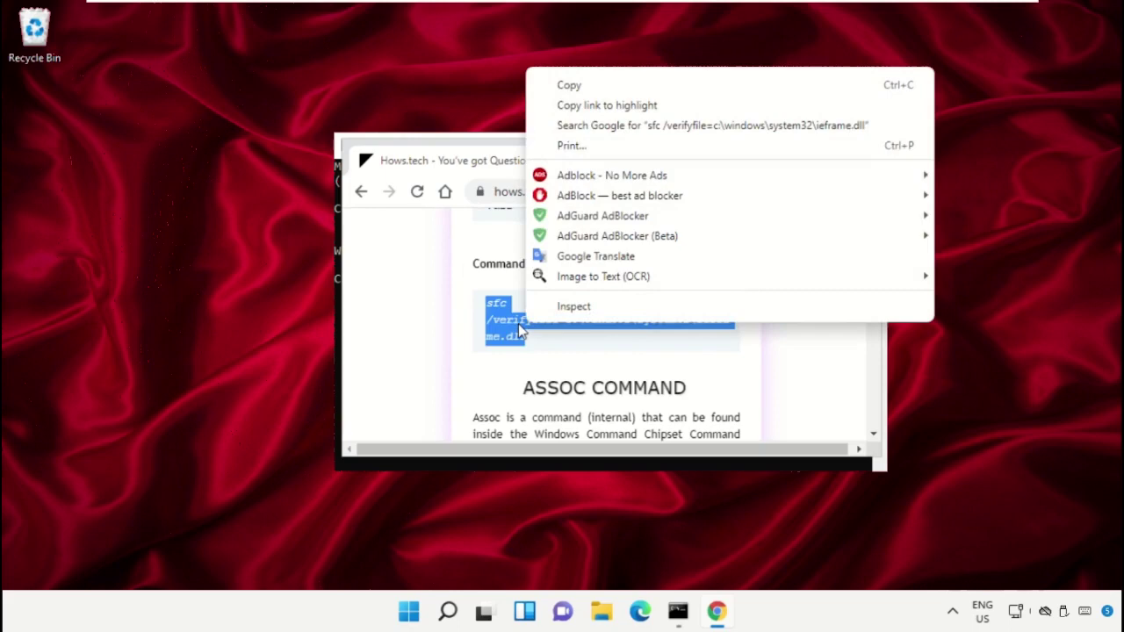
pyautogui.click(578, 87)
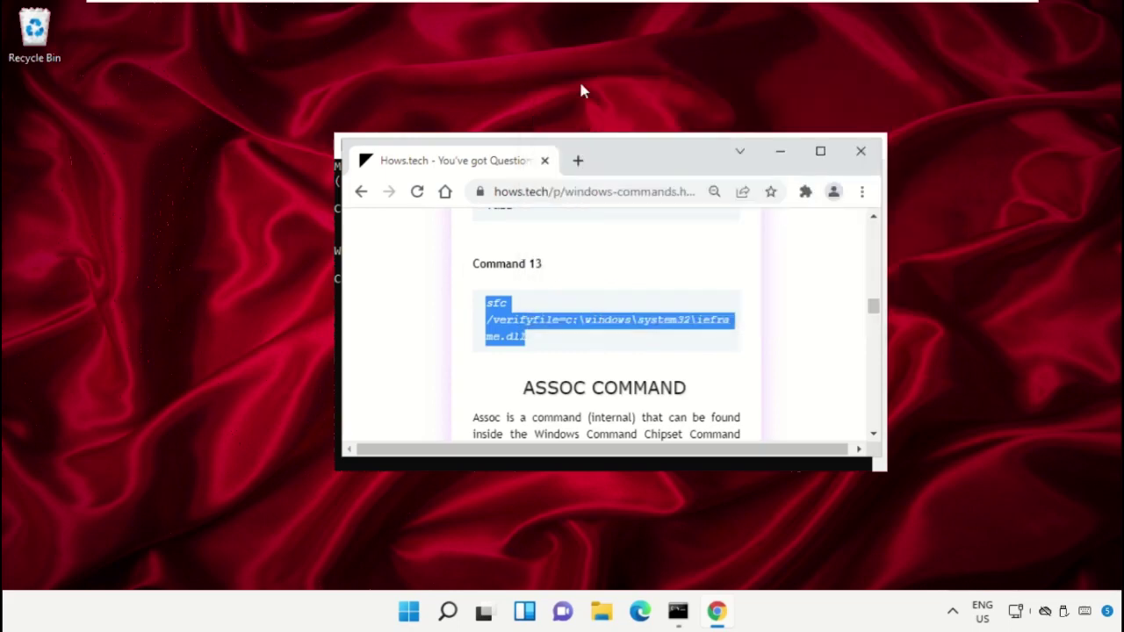
# Paste and run the sfc /verifyfile ieframe.dll check, then close Command Prompt.
pyautogui.click(779, 152)
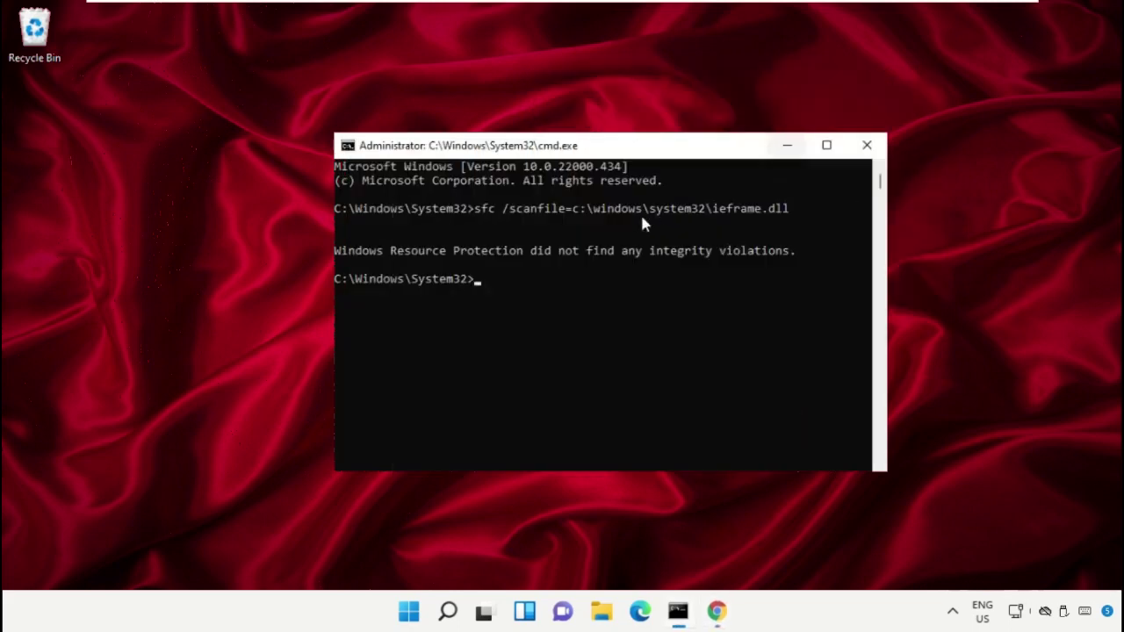
pyautogui.rightClick(621, 149)
pyautogui.moveTo(685, 279)
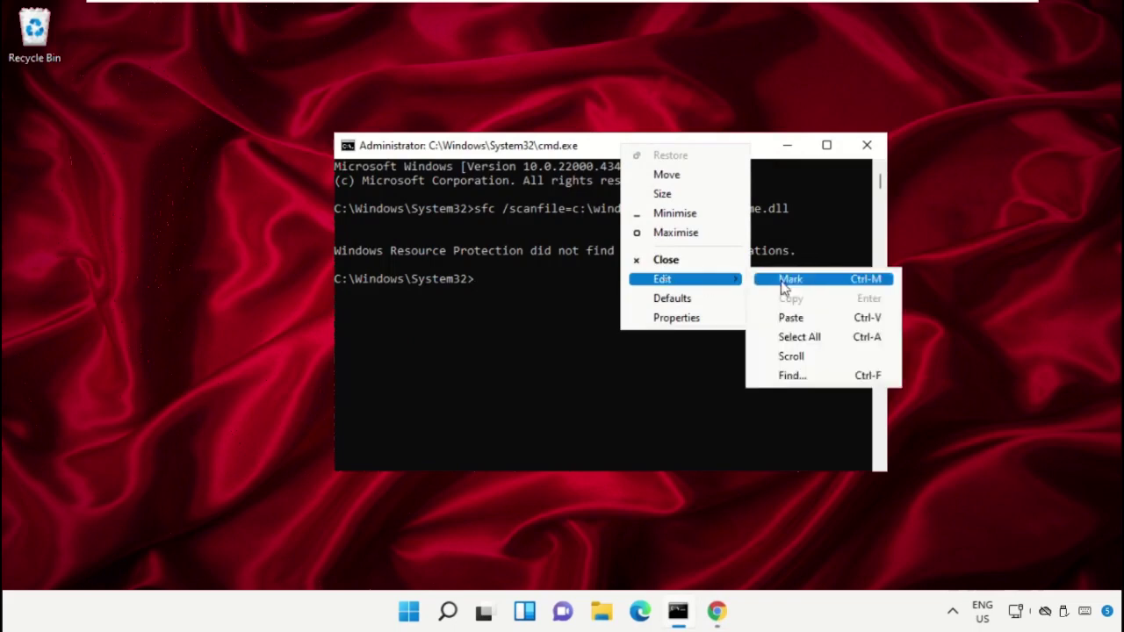
pyautogui.click(793, 322)
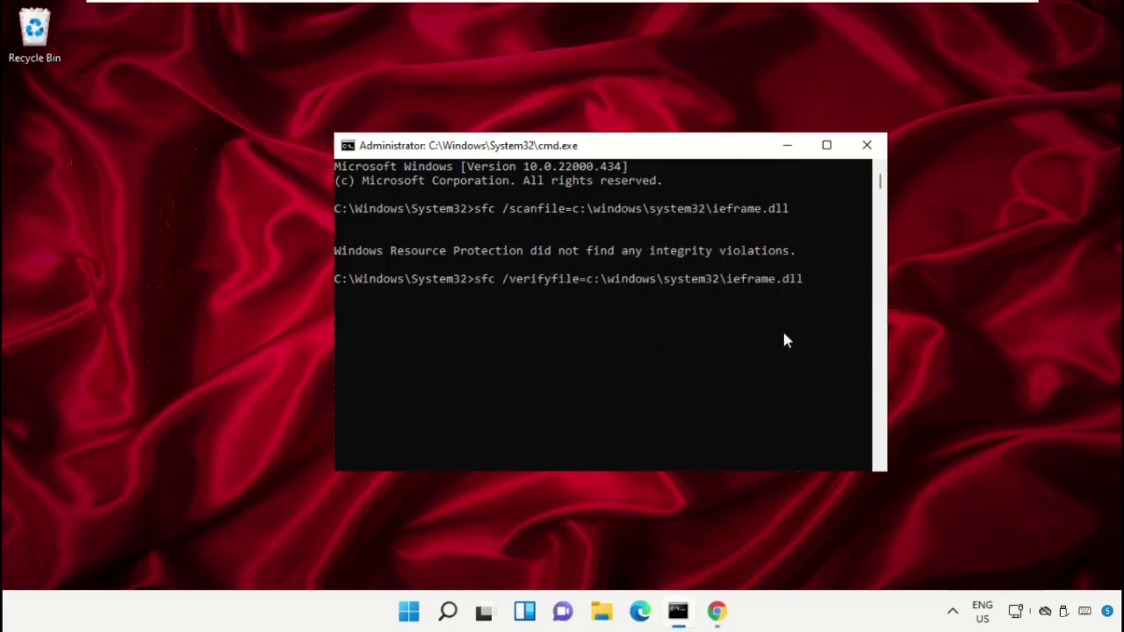
pyautogui.press('Return')
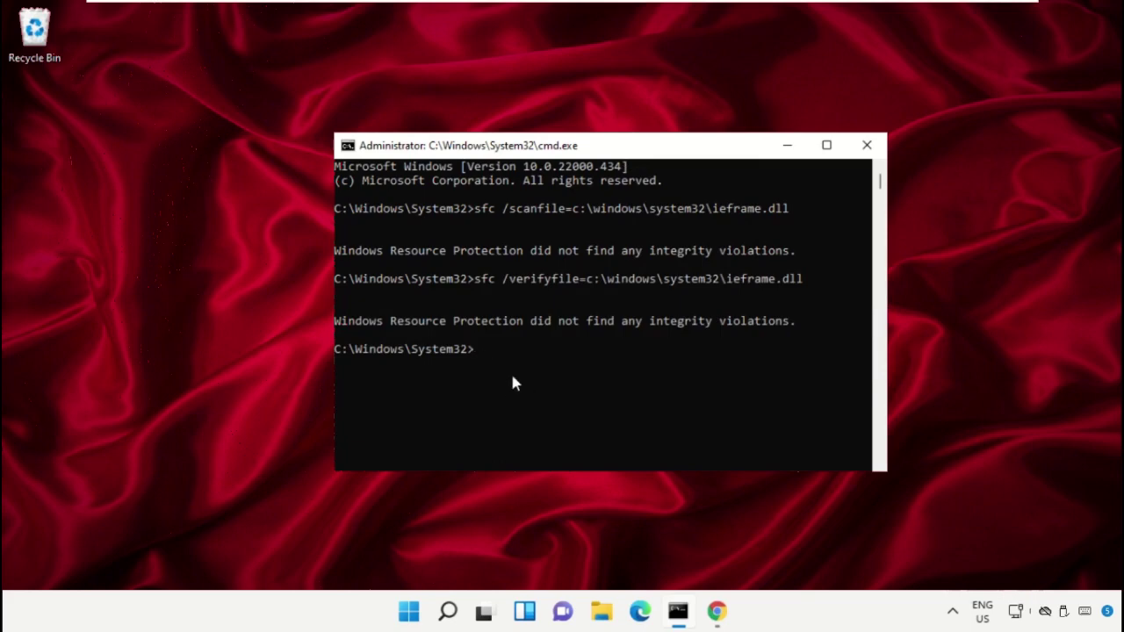
pyautogui.write('exit')
pyautogui.press('Return')
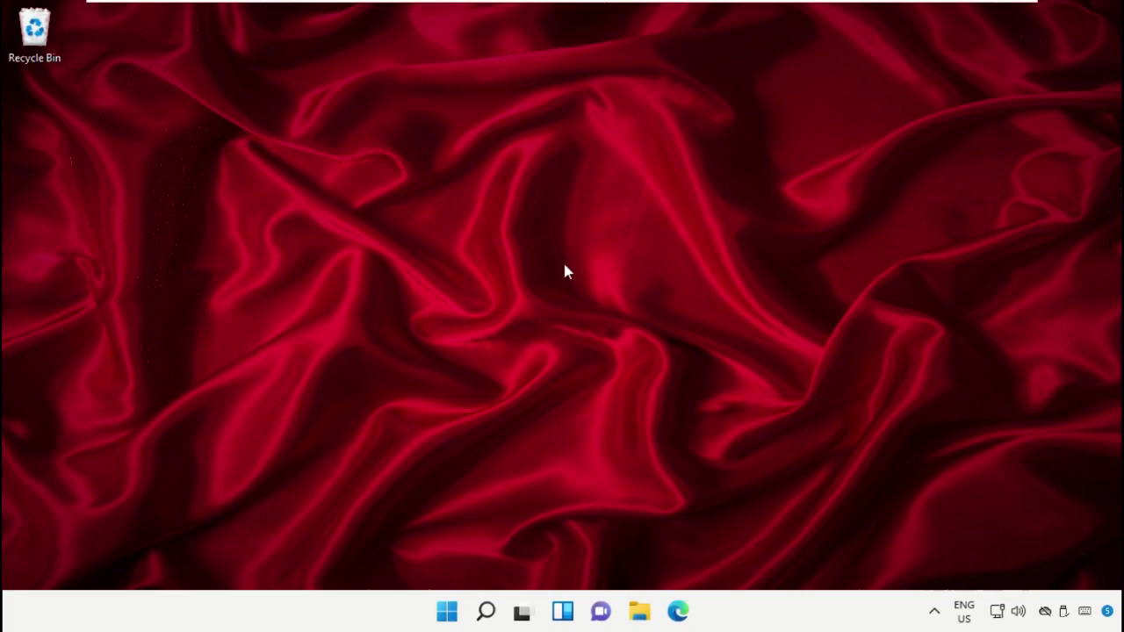
# Search for and launch the Video Editor app.
pyautogui.click(486, 612)
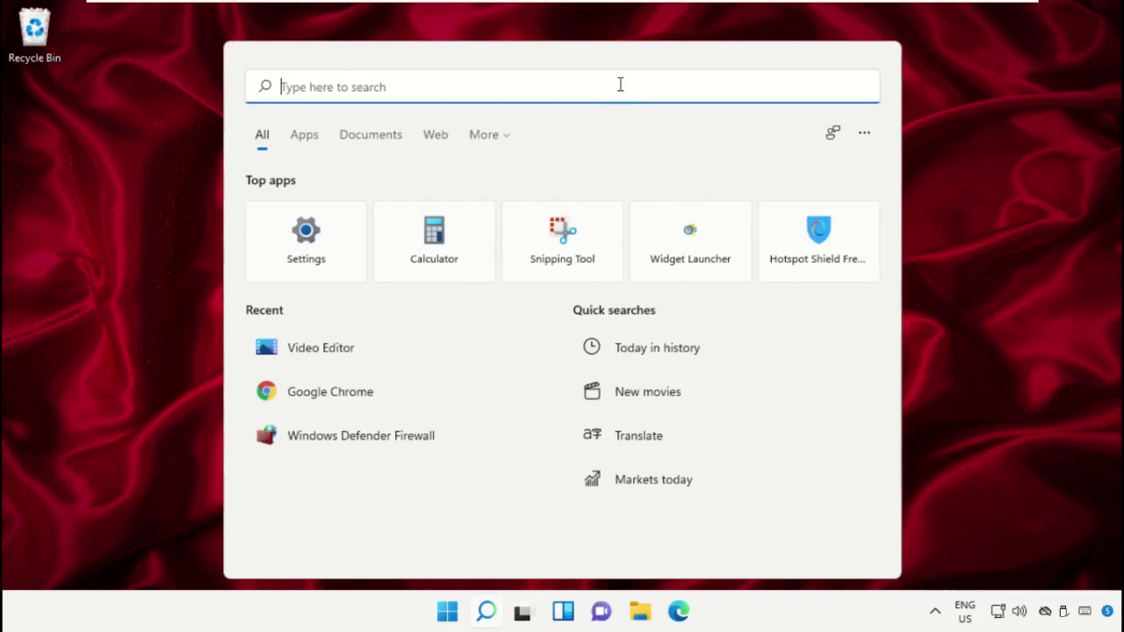
pyautogui.write('Vidoe Editor')
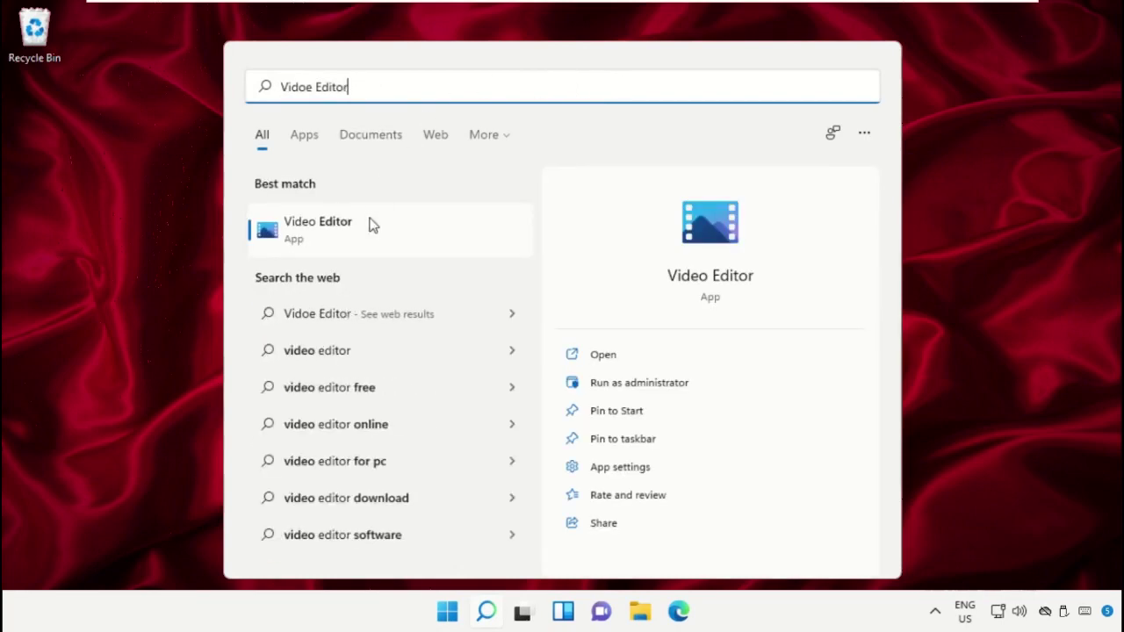
pyautogui.click(371, 226)
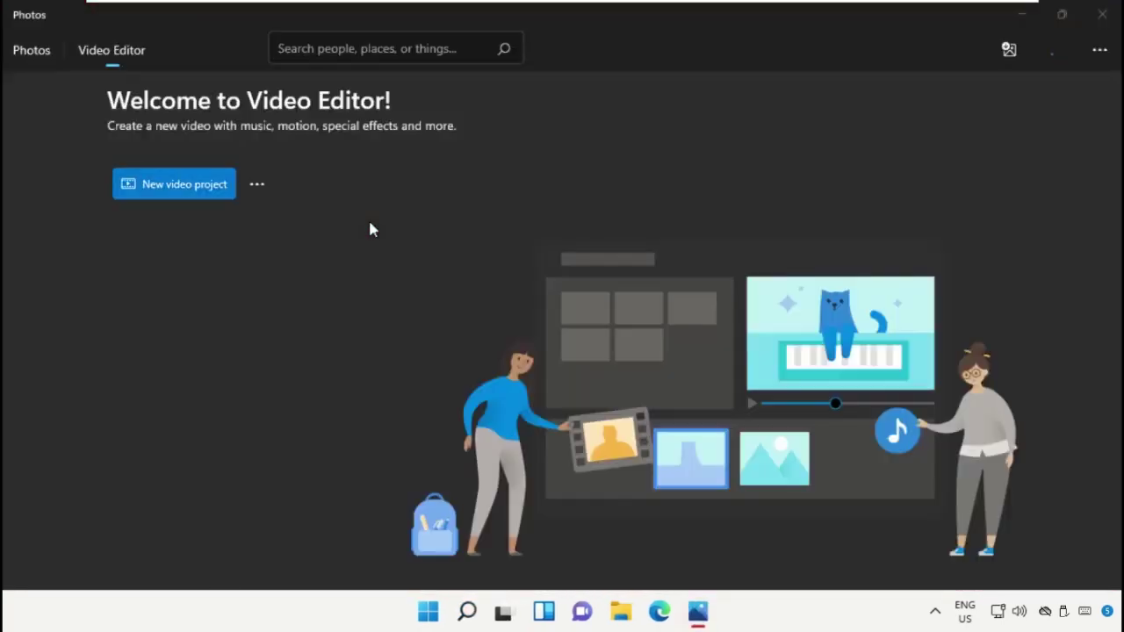
# Start a new video project and enter the name 'Slideshow with Music'.
pyautogui.click(201, 187)
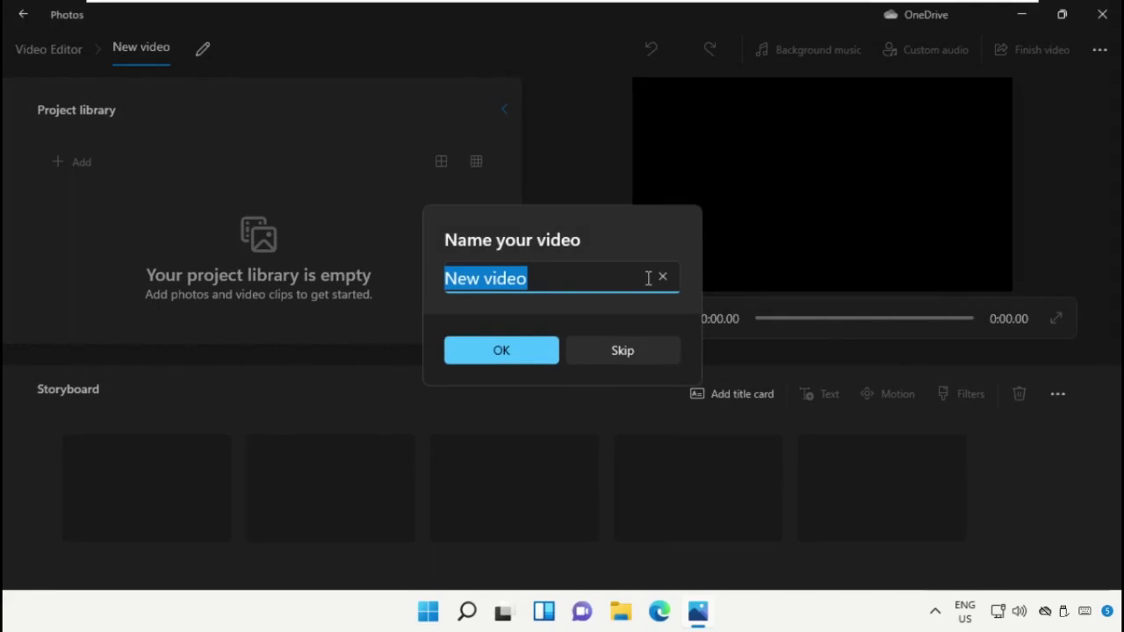
pyautogui.press('BackSpace')
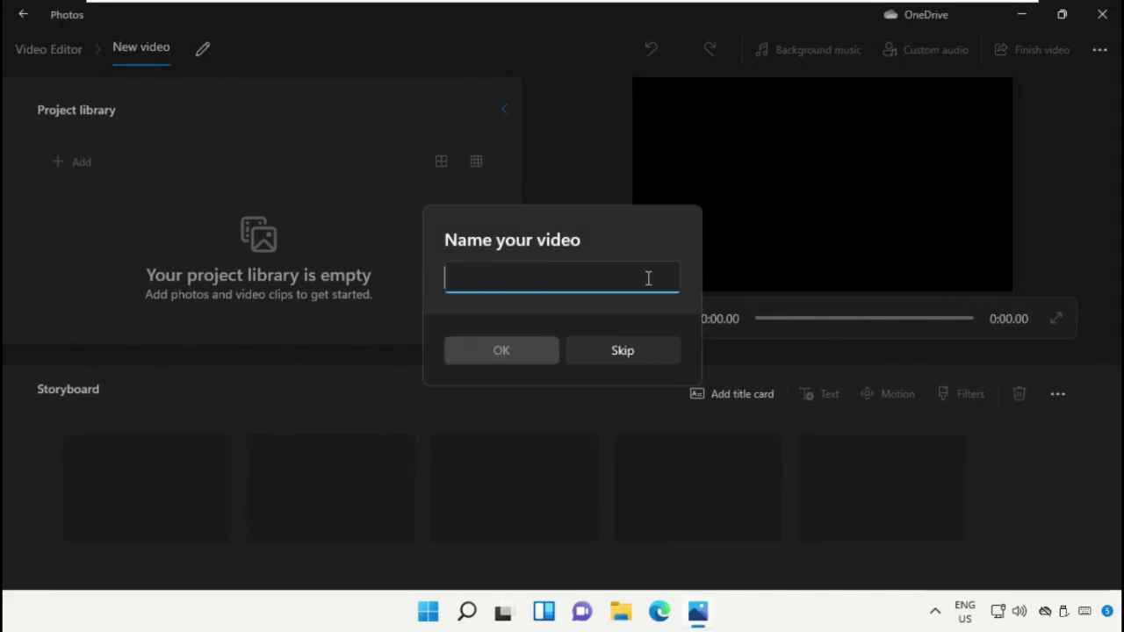
pyautogui.write('Slideshow with Music')
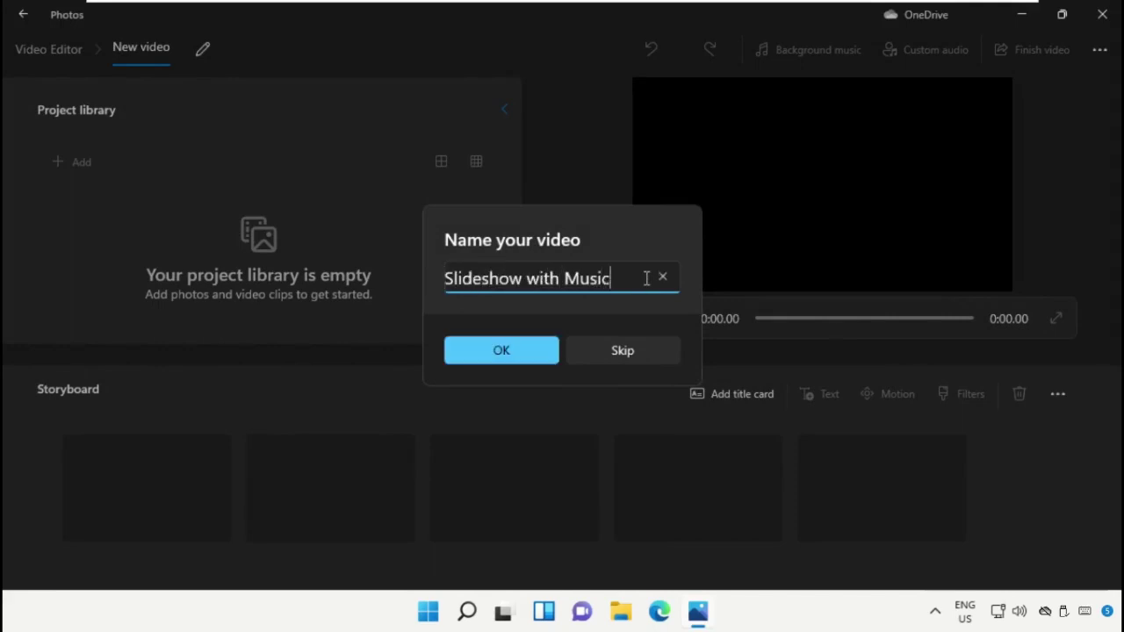
# Confirm the project name and import the four avenue and forest photos from Saved Pictures.
pyautogui.click(540, 345)
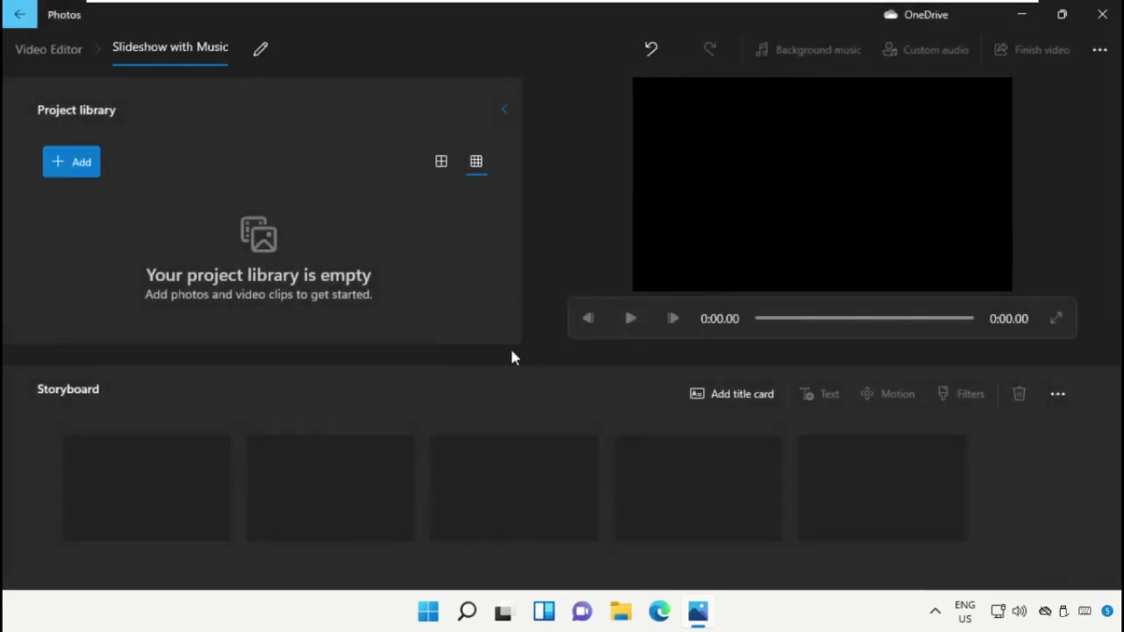
pyautogui.click(99, 166)
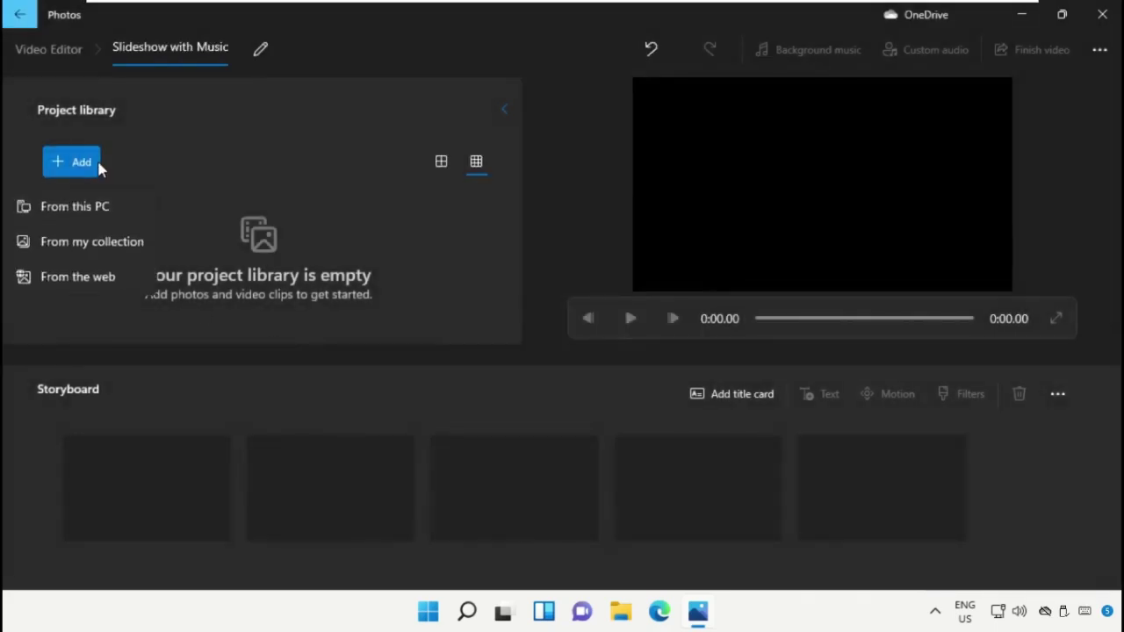
pyautogui.click(73, 205)
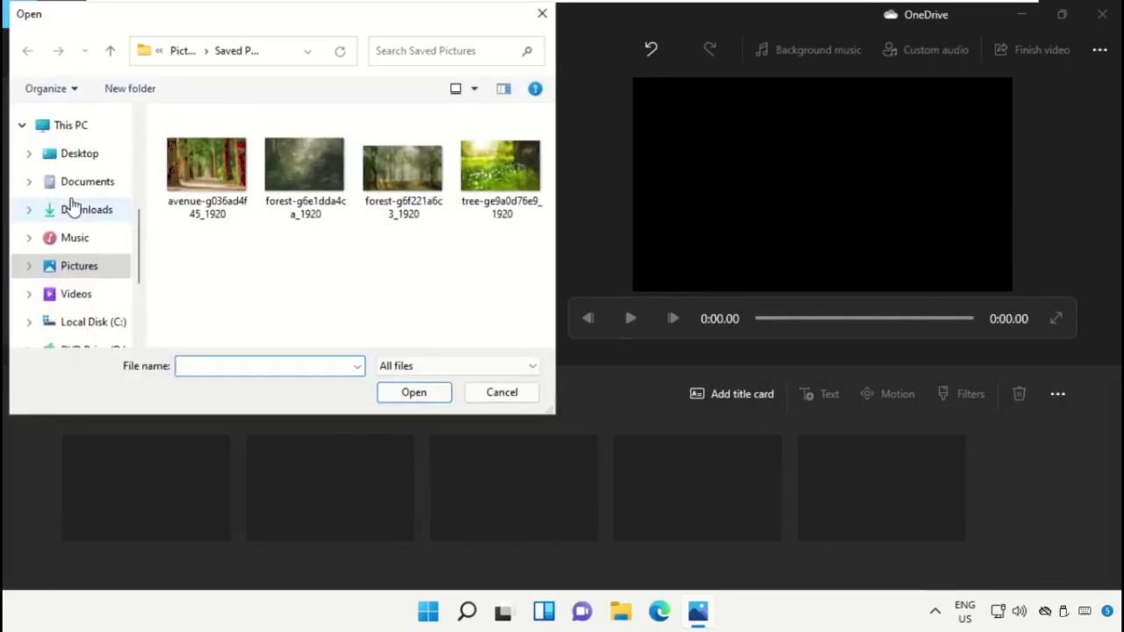
pyautogui.click(77, 267)
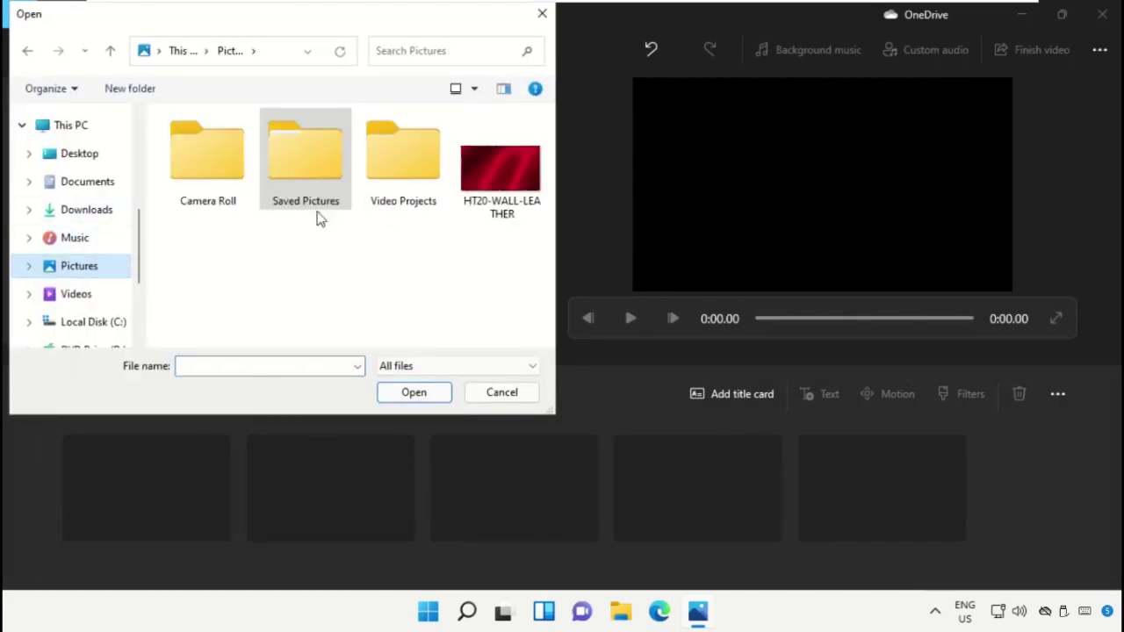
pyautogui.doubleClick(317, 166)
pyautogui.moveTo(218, 252); pyautogui.dragTo(518, 151)
pyautogui.click(404, 392)
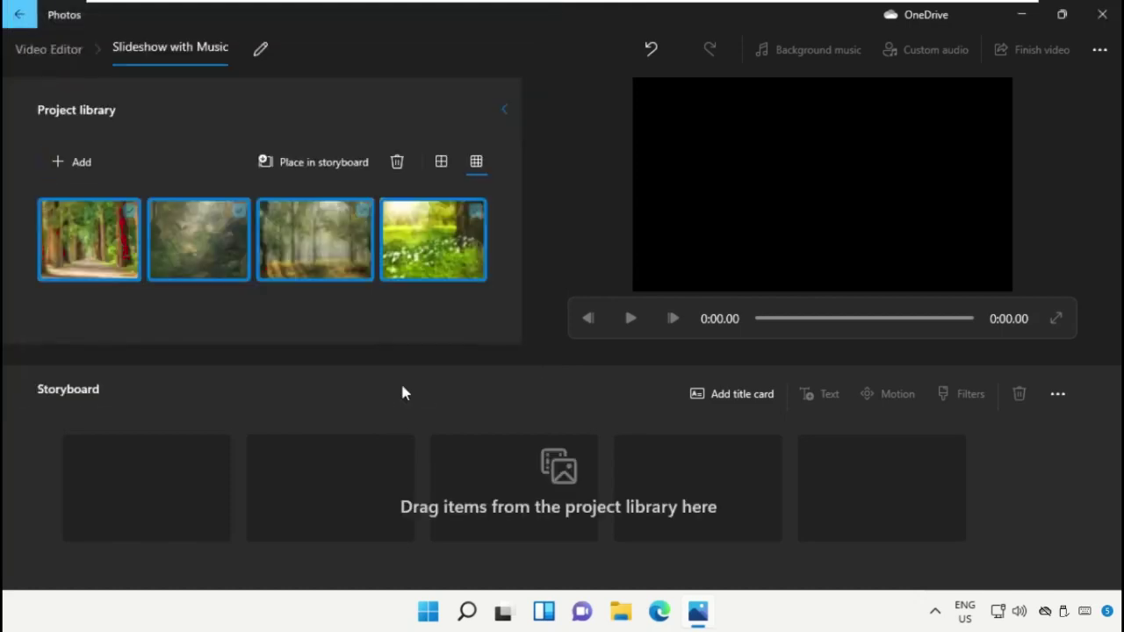
# Place the avenue, sunlit forest, misty forest and flowery tree photos on the storyboard in order.
pyautogui.click(401, 334)
pyautogui.moveTo(83, 250)
pyautogui.mouseDown()
pyautogui.moveTo(147, 396)
pyautogui.moveTo(145, 474)
pyautogui.mouseUp()
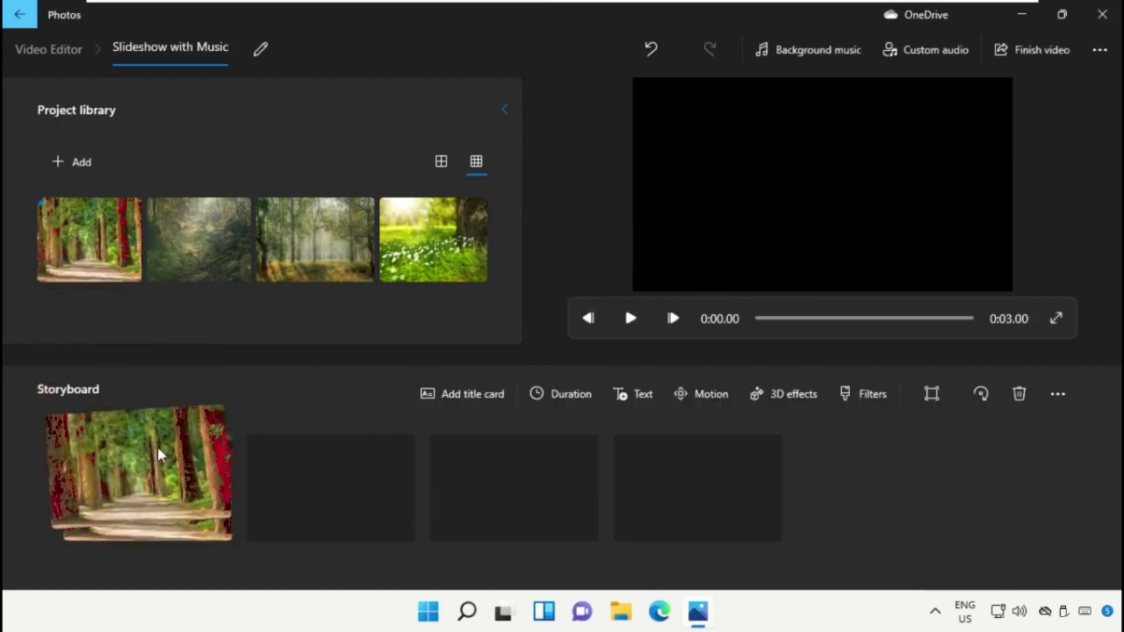
pyautogui.moveTo(289, 251); pyautogui.dragTo(346, 476)
pyautogui.moveTo(198, 238)
pyautogui.mouseDown()
pyautogui.moveTo(408, 393)
pyautogui.moveTo(507, 516)
pyautogui.mouseUp()
pyautogui.moveTo(424, 230)
pyautogui.mouseDown()
pyautogui.moveTo(630, 463)
pyautogui.moveTo(852, 502)
pyautogui.mouseUp()
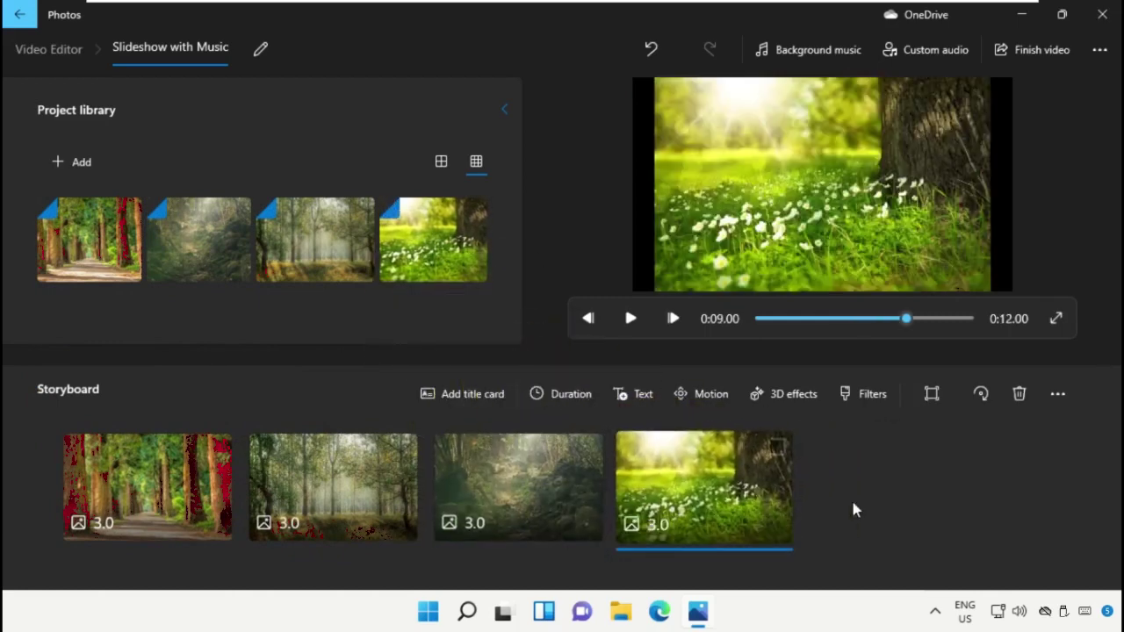
# Preview the 12-second slideshow from the first picture.
pyautogui.click(101, 531)
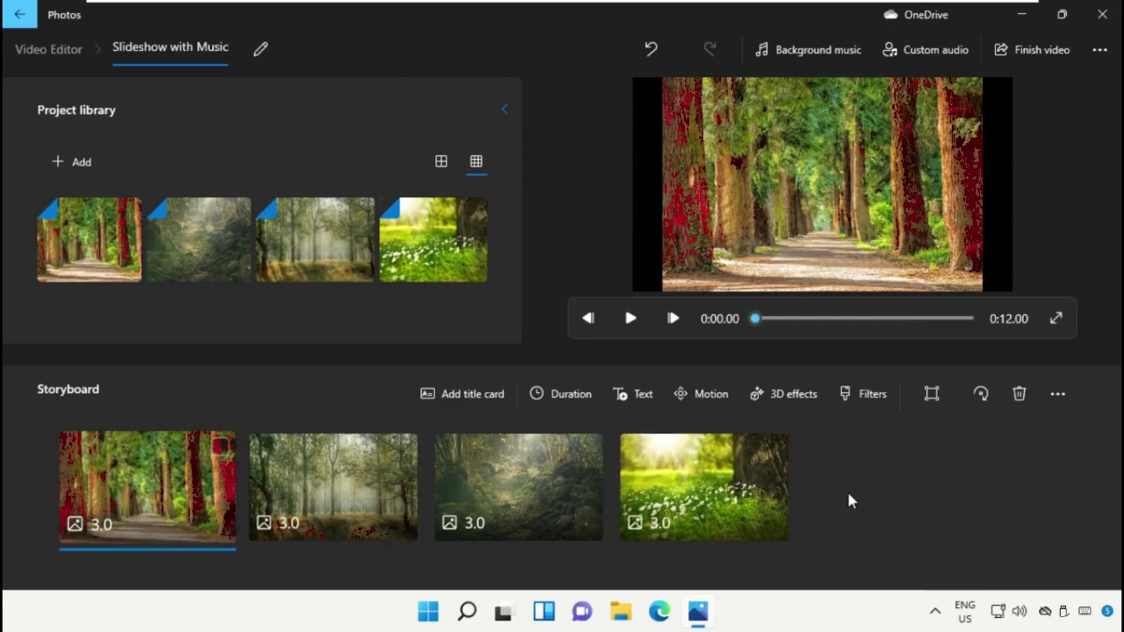
pyautogui.click(625, 319)
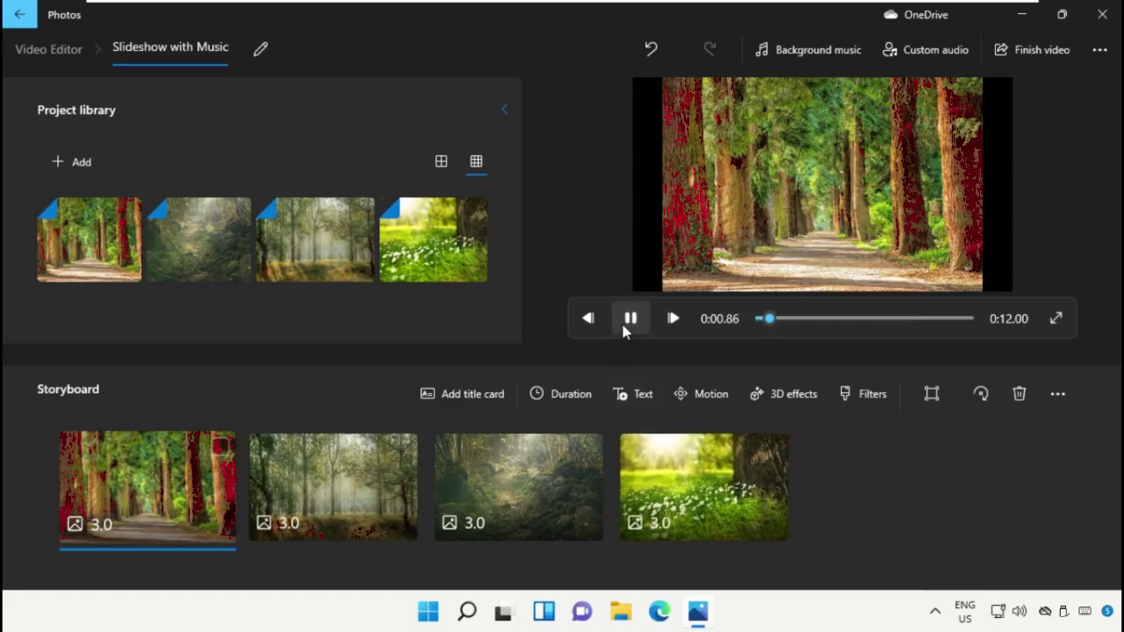
pyautogui.click(630, 319)
pyautogui.click(849, 56)
pyautogui.scroll(-1, 571, 297)
pyautogui.scroll(-2, 571, 297)
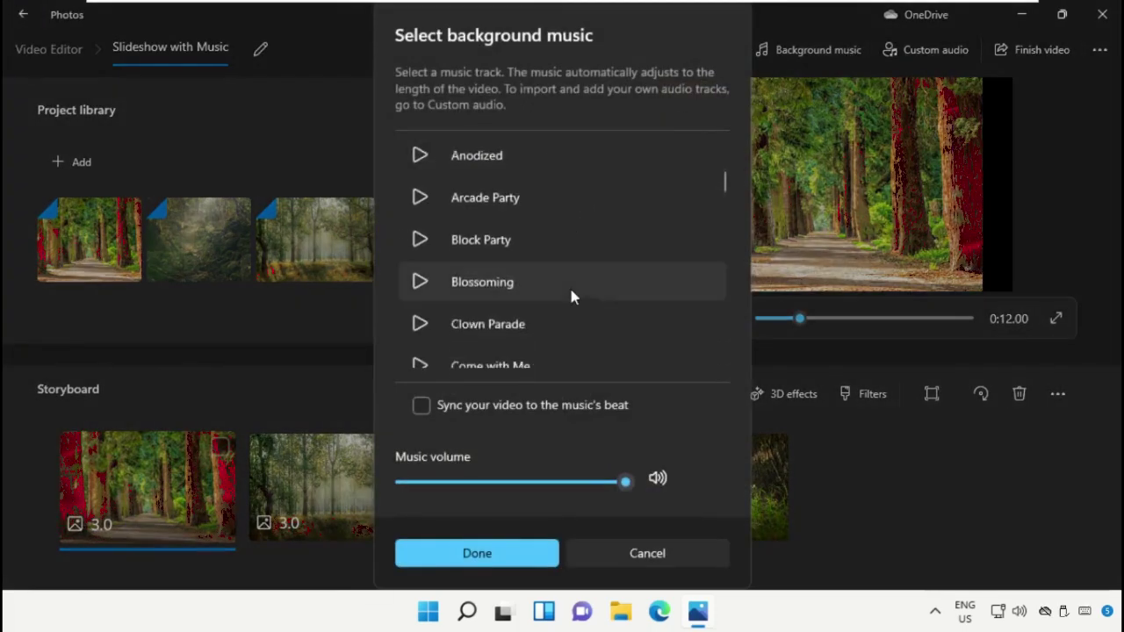
pyautogui.scroll(-1, 571, 297)
pyautogui.click(410, 299)
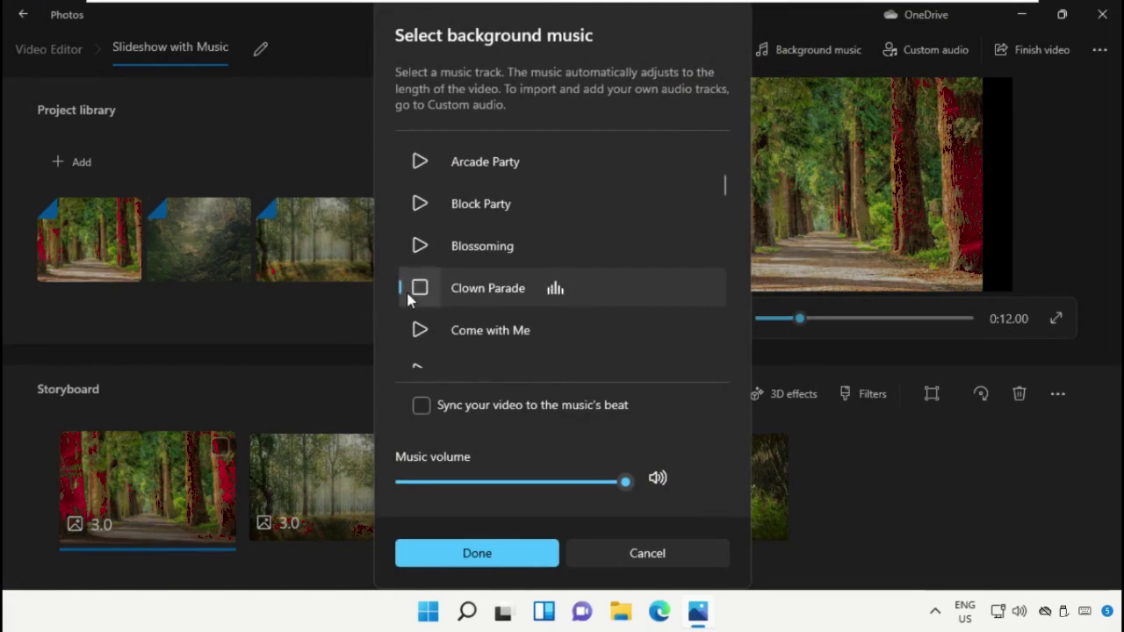
pyautogui.click(420, 330)
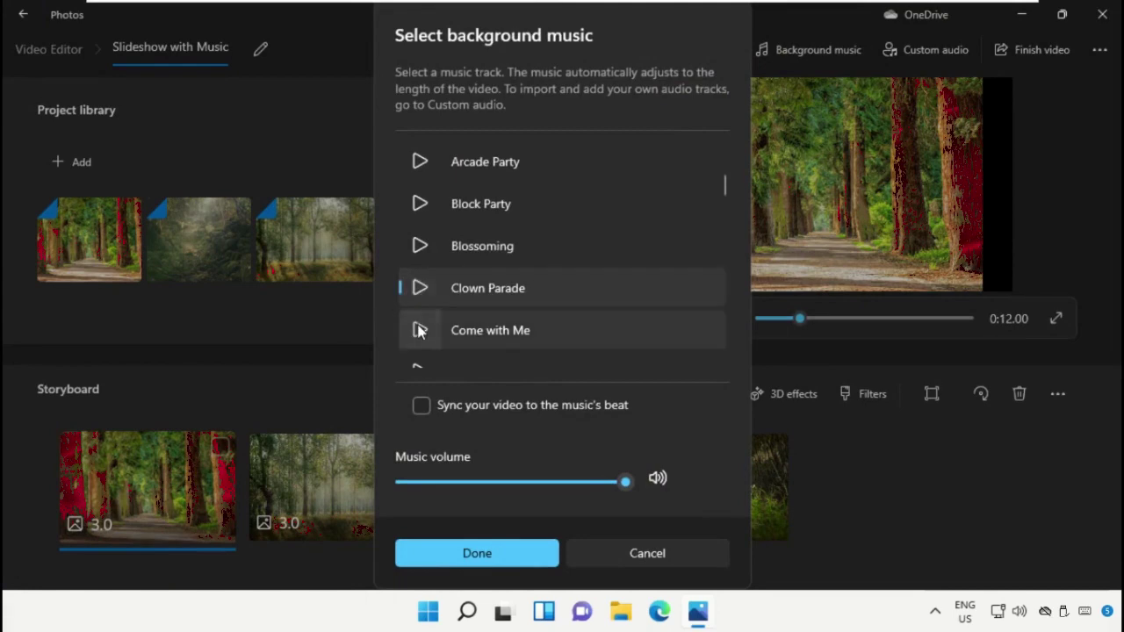
pyautogui.click(420, 330)
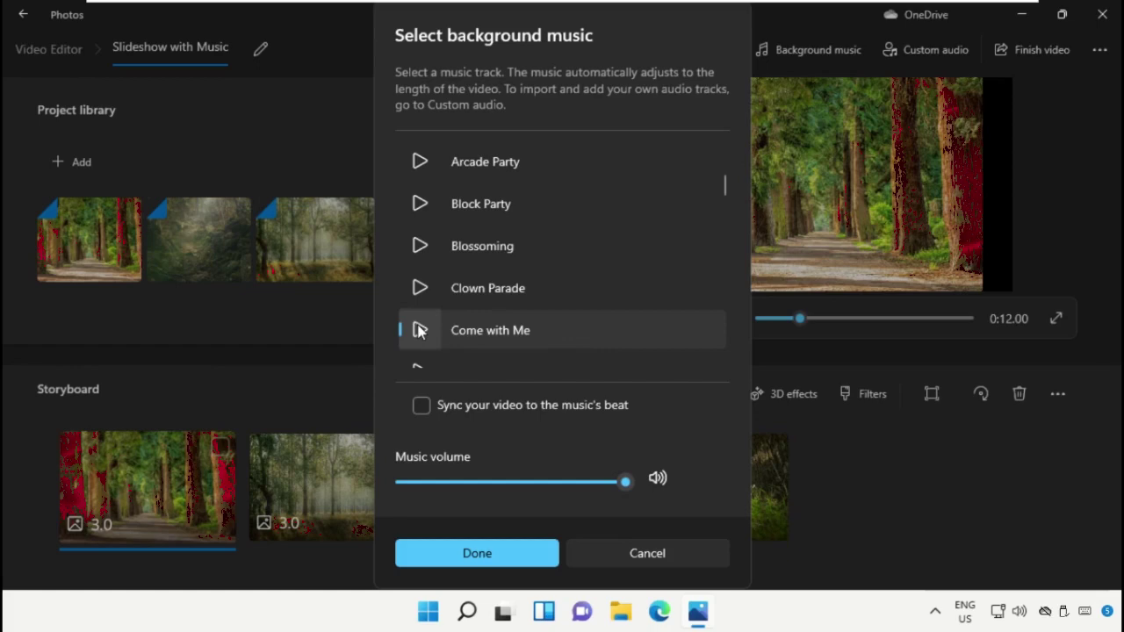
pyautogui.click(453, 549)
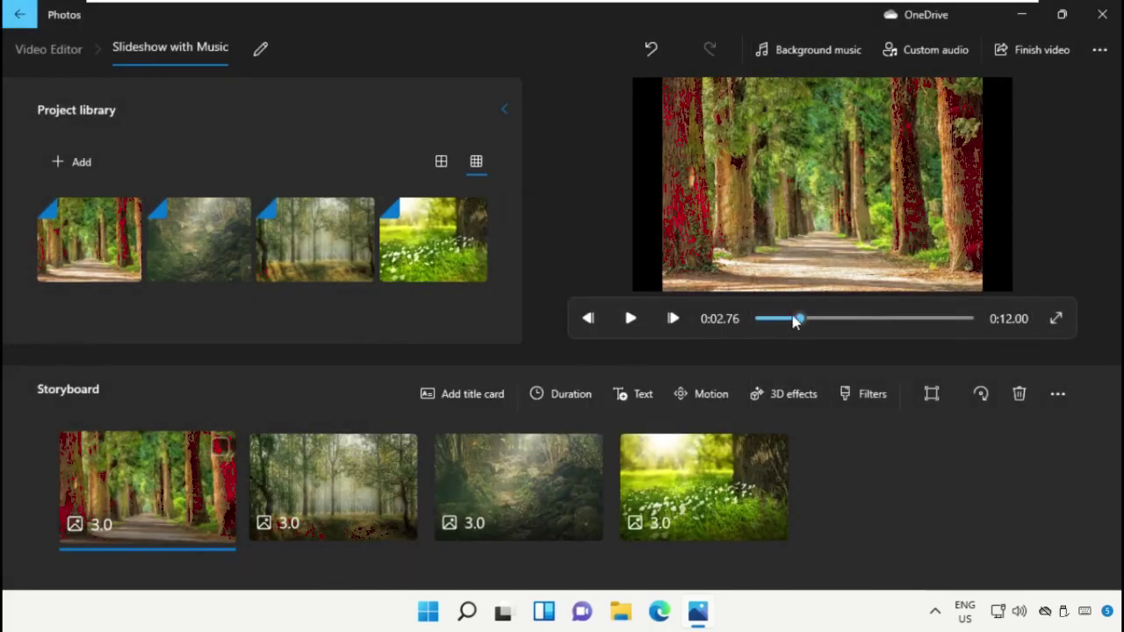
pyautogui.moveTo(796, 319); pyautogui.dragTo(745, 338)
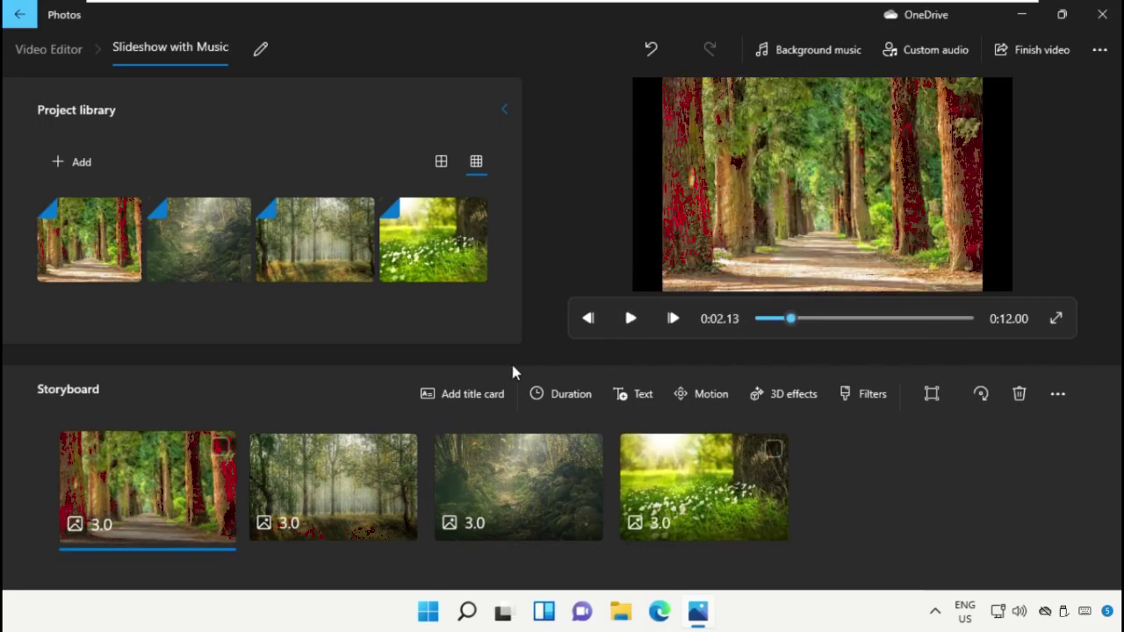
pyautogui.click(836, 51)
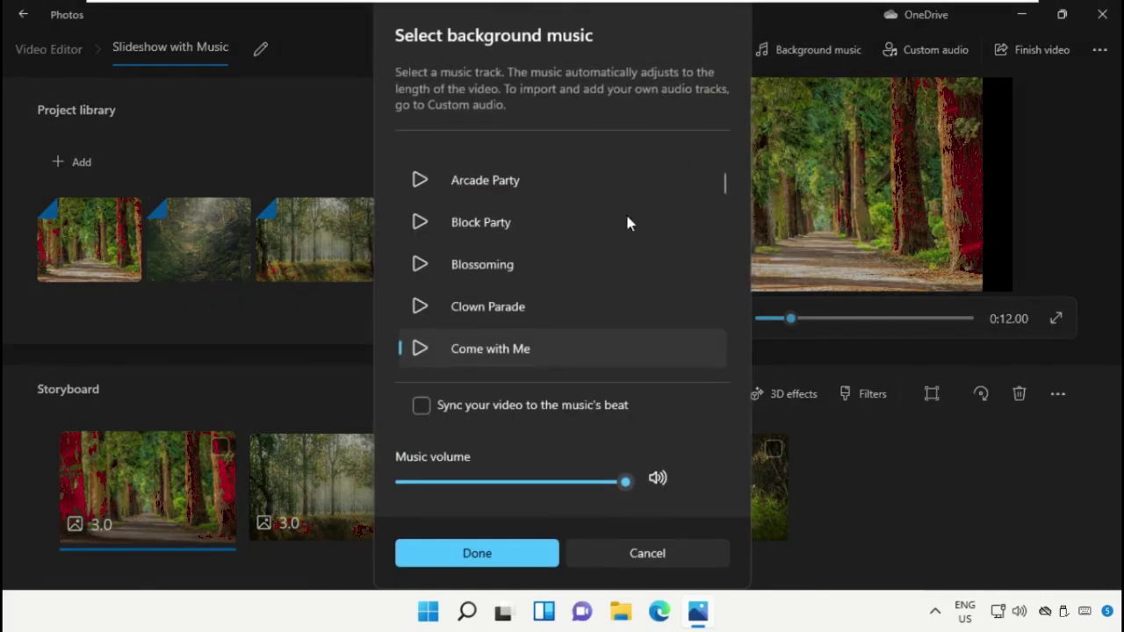
pyautogui.scroll(3, 566, 321)
pyautogui.click(491, 165)
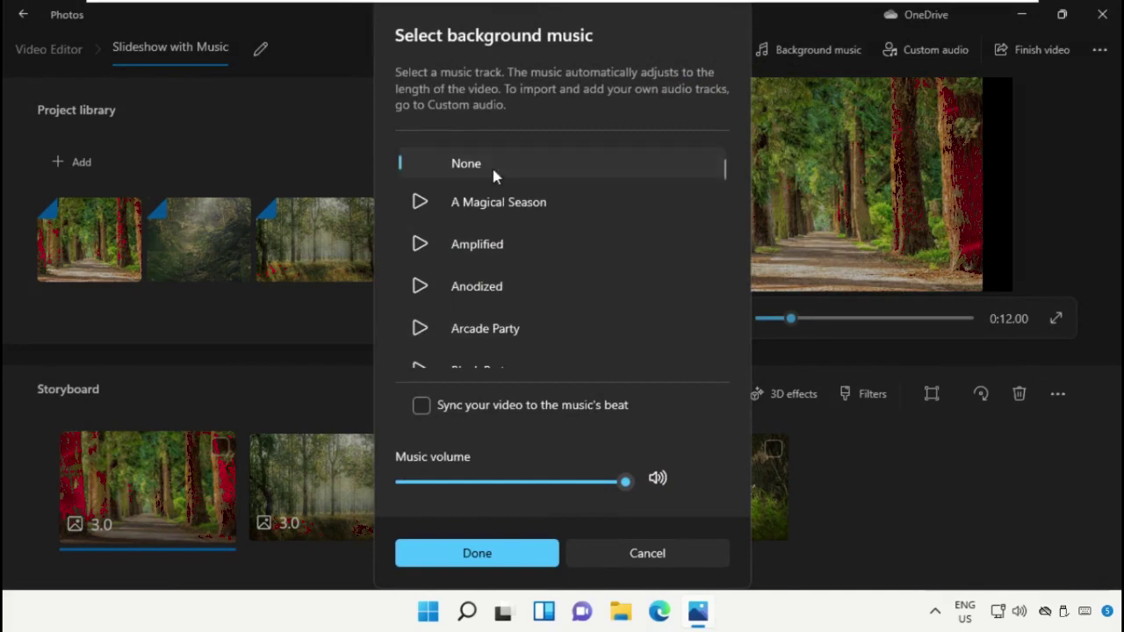
# Decline background music and add the birds-in-the-trees-1176 file as custom audio.
pyautogui.click(464, 553)
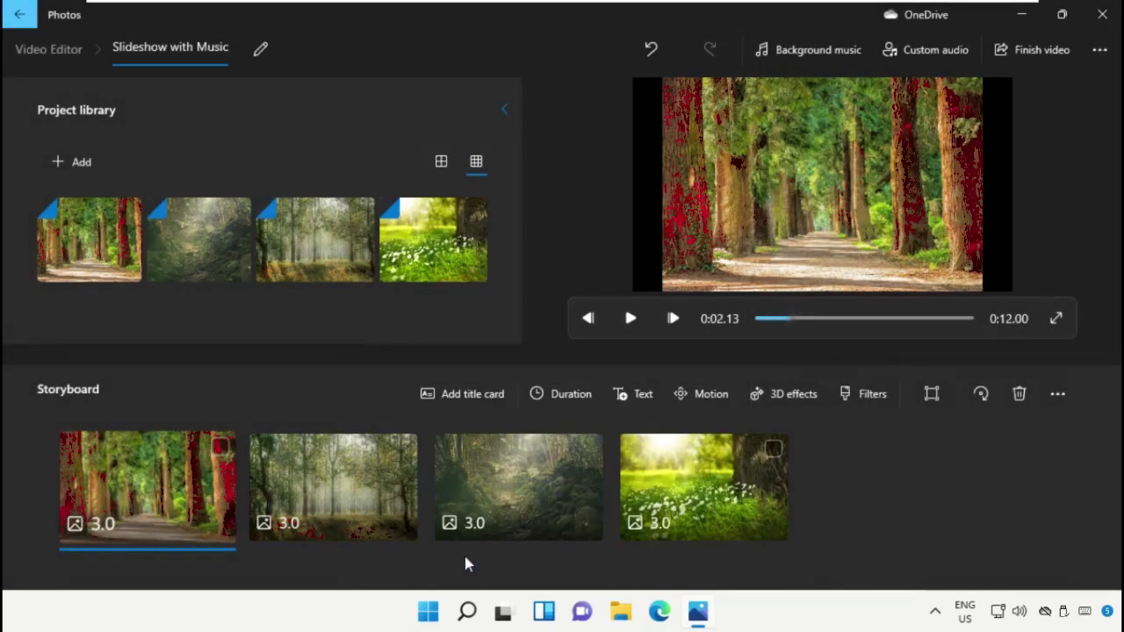
pyautogui.click(952, 51)
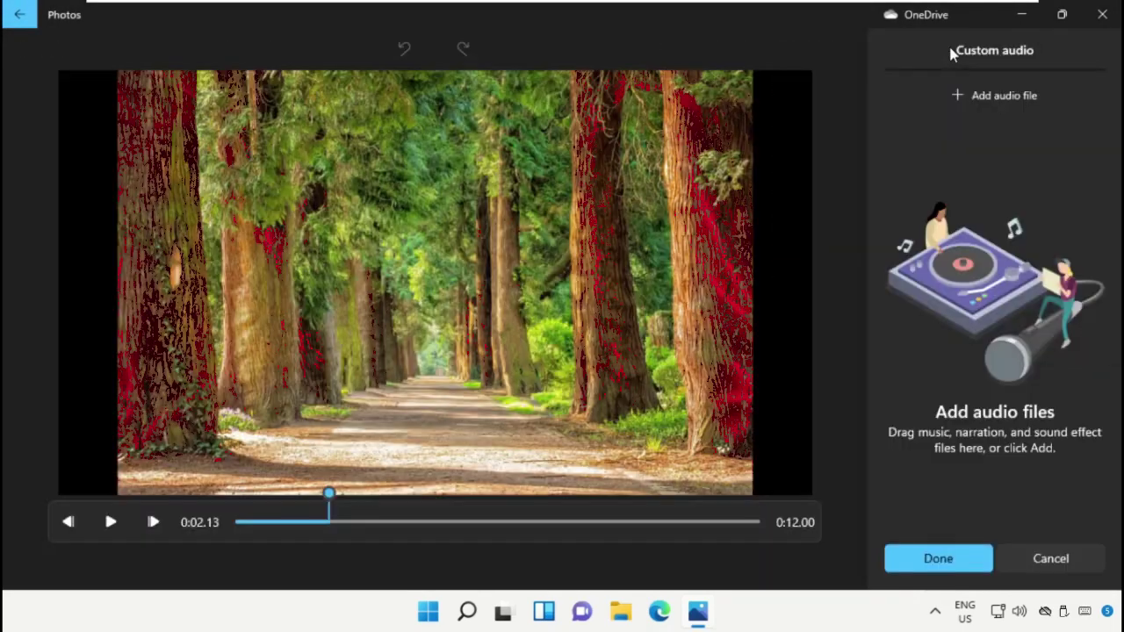
pyautogui.click(992, 93)
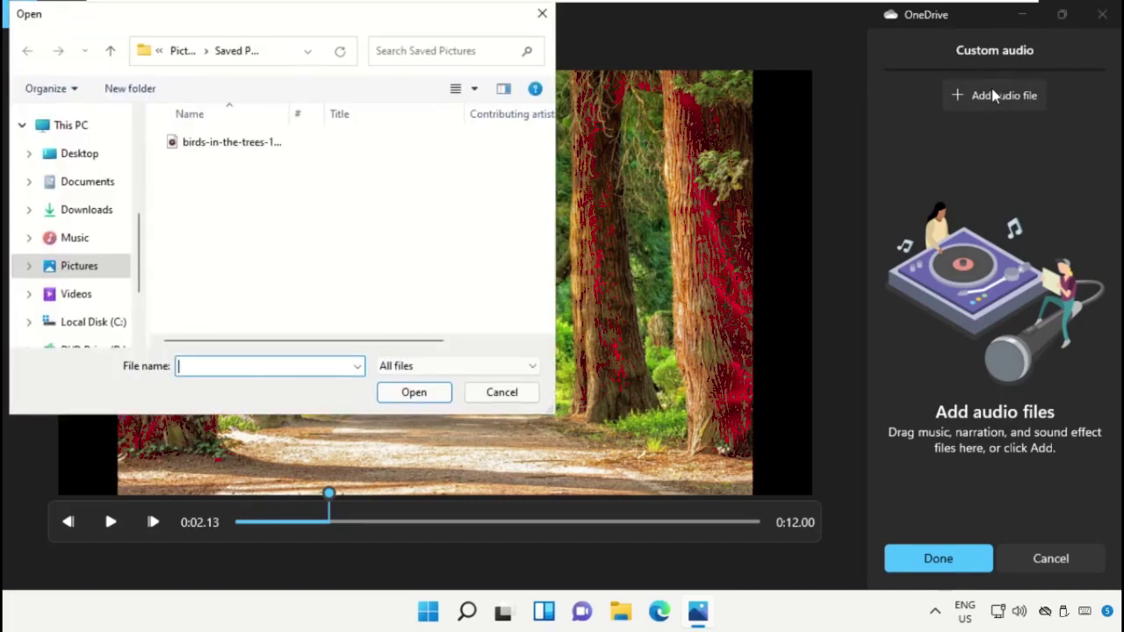
pyautogui.click(271, 148)
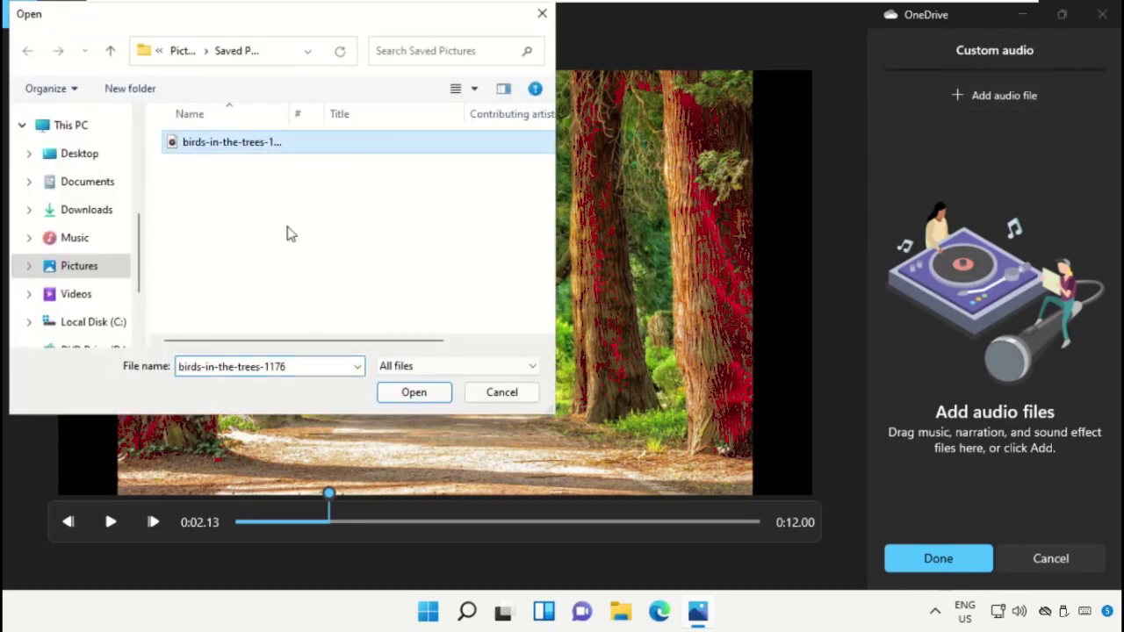
pyautogui.click(406, 395)
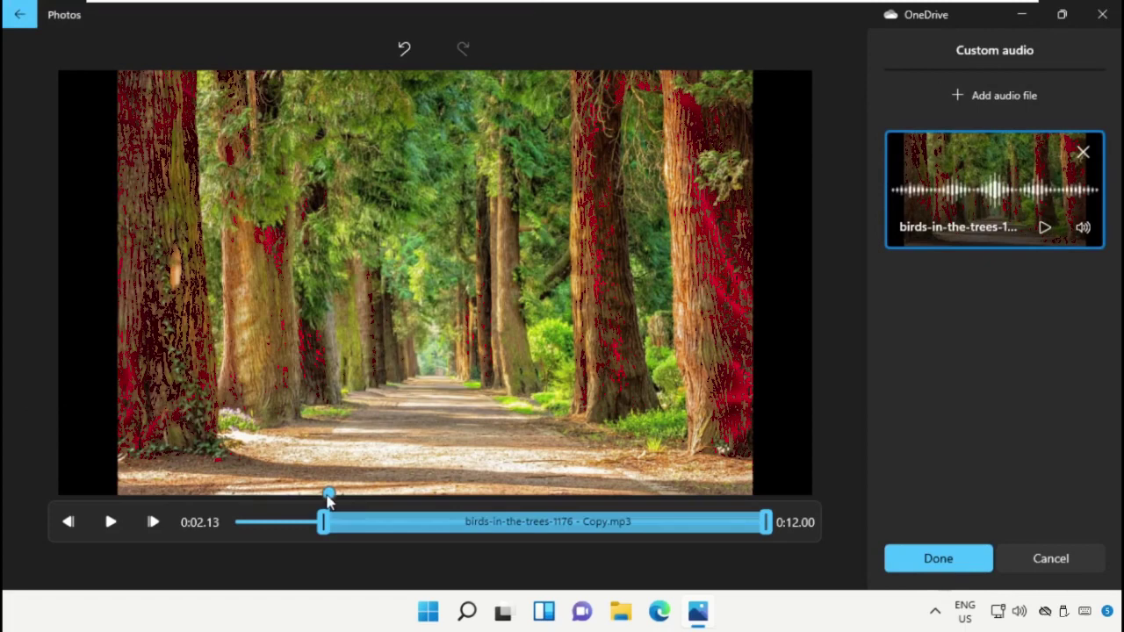
# Stretch the bird audio to run from 0:00 to the video's end, then preview and confirm.
pyautogui.moveTo(328, 495); pyautogui.dragTo(208, 517)
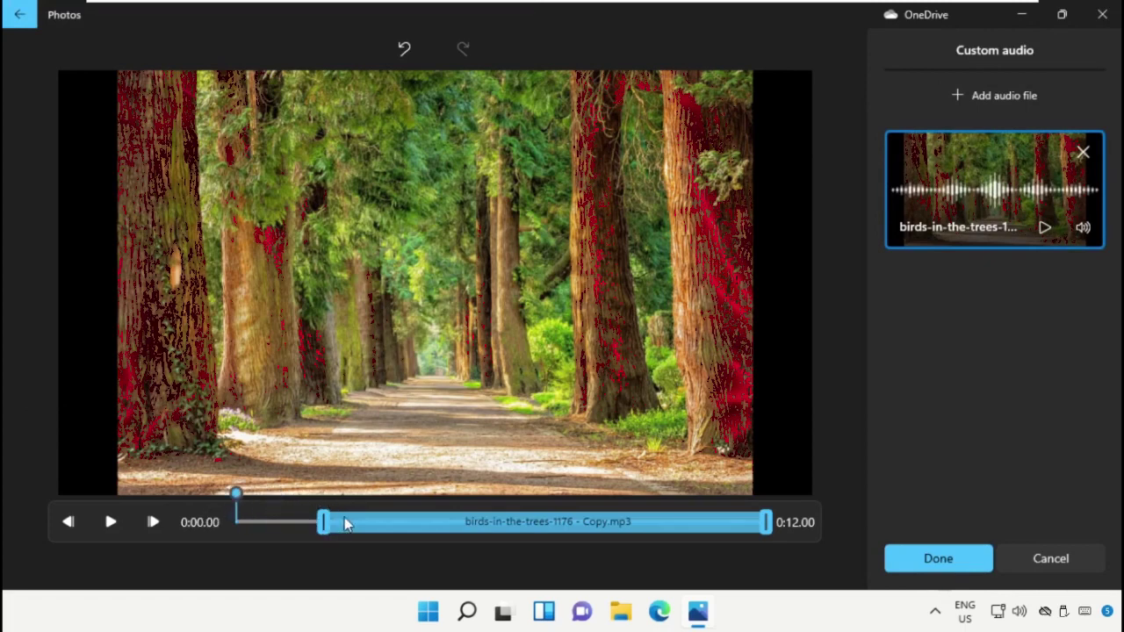
pyautogui.moveTo(344, 523); pyautogui.dragTo(251, 522)
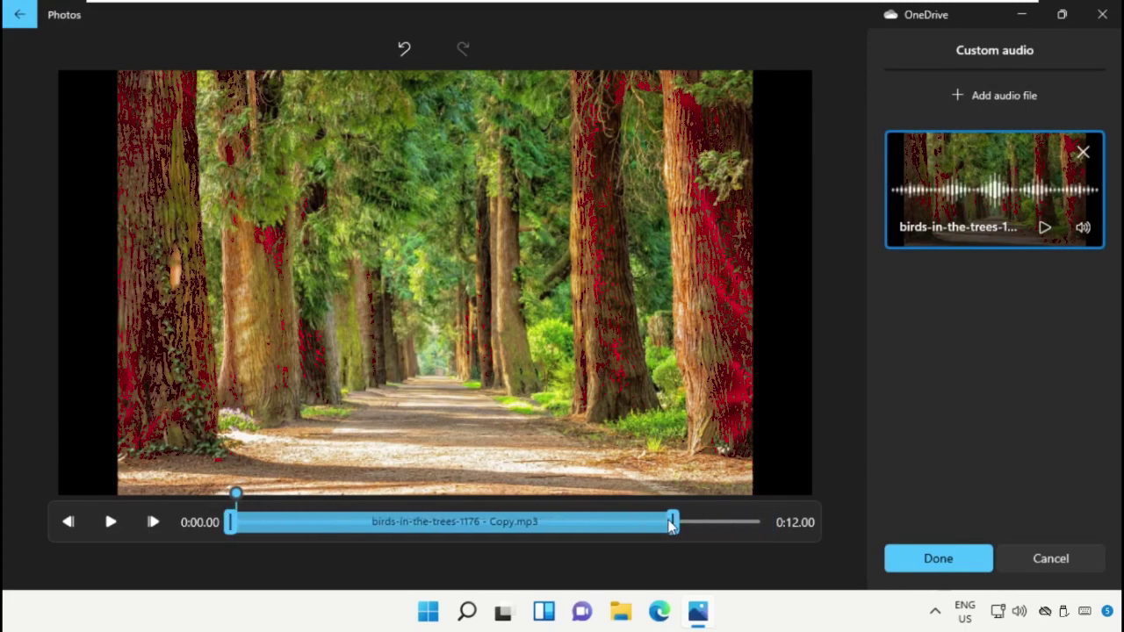
pyautogui.moveTo(672, 524); pyautogui.dragTo(788, 524)
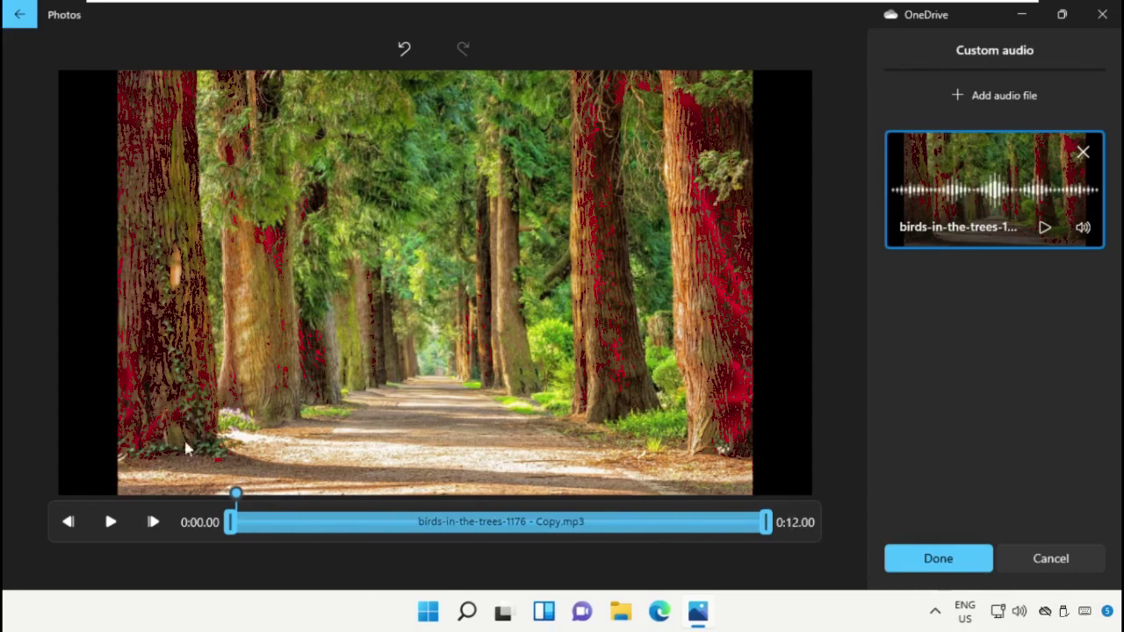
pyautogui.click(121, 523)
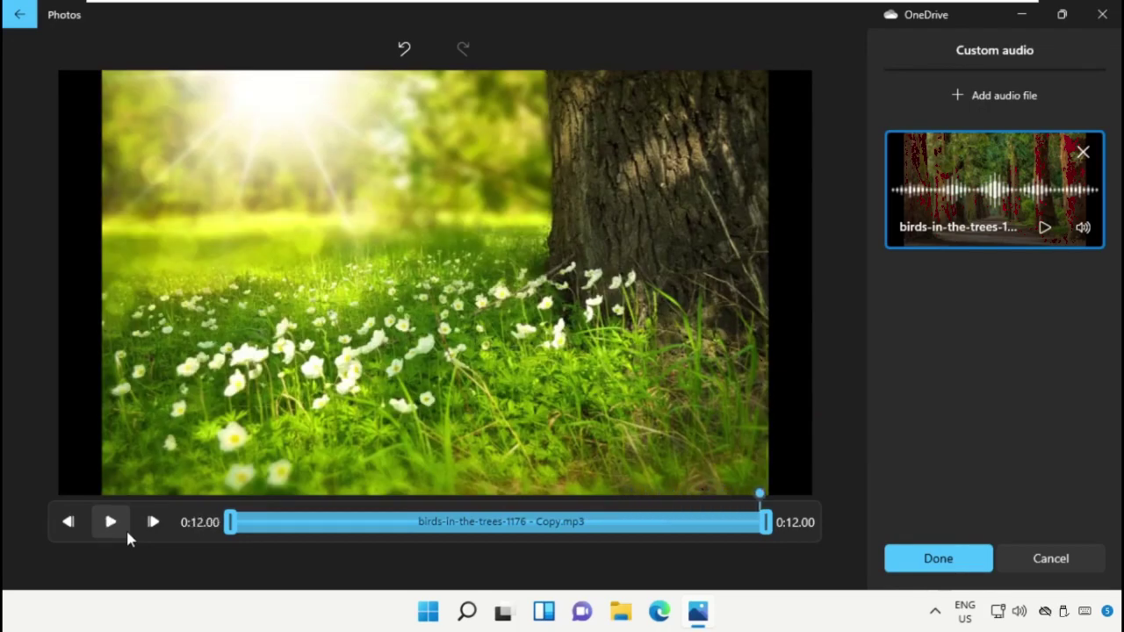
pyautogui.click(917, 566)
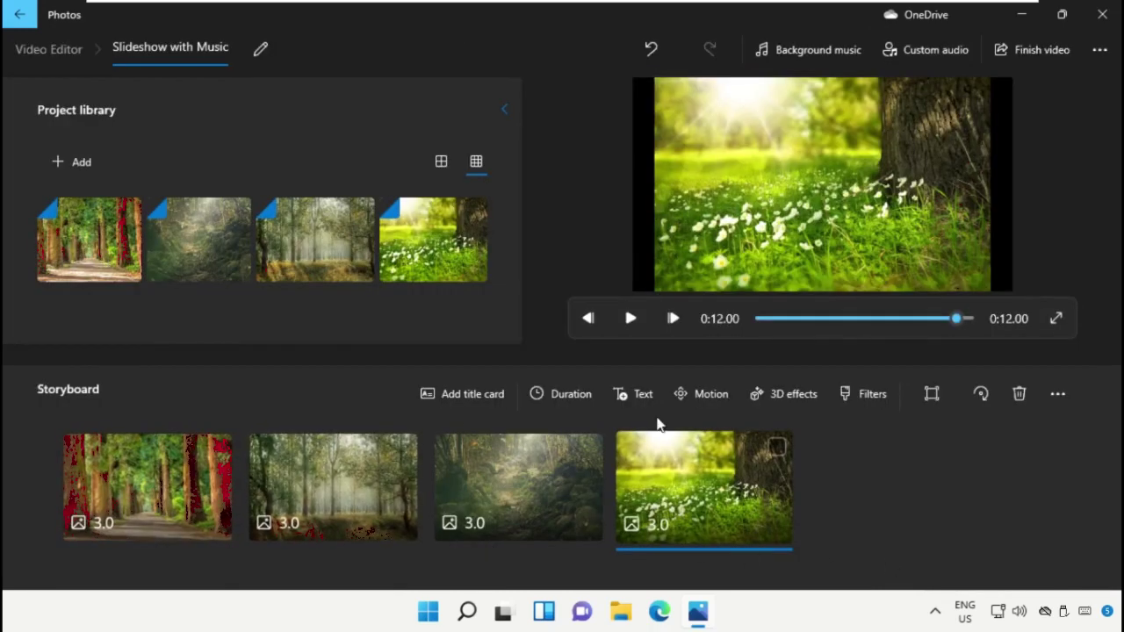
# Set the avenue and misty-forest photos to 2 seconds each and preview the 10-second slideshow.
pyautogui.click(98, 523)
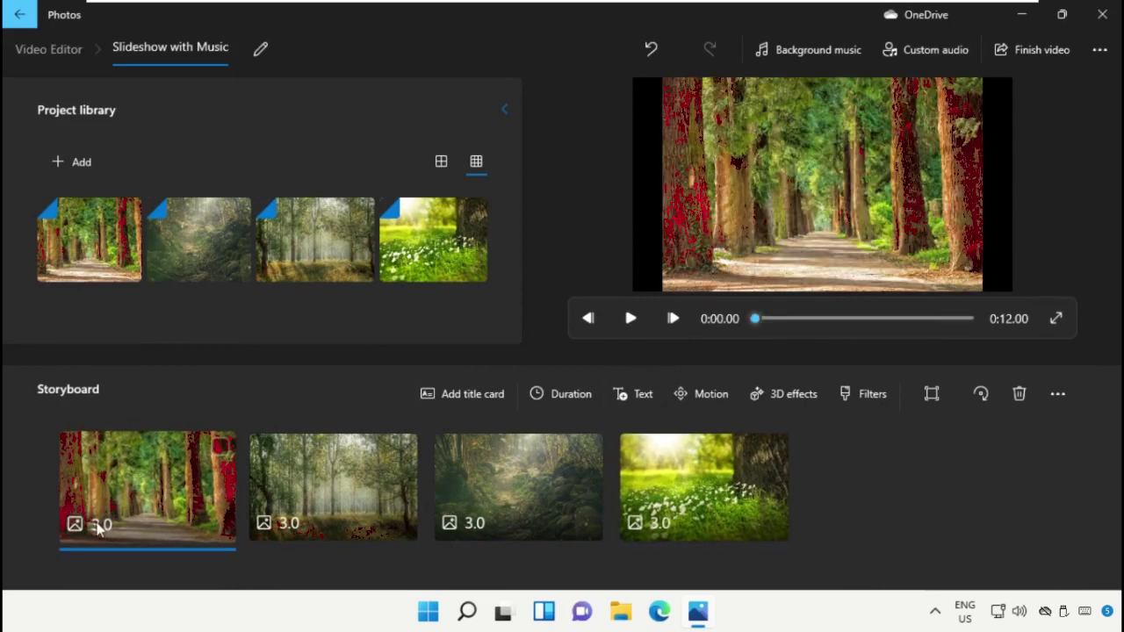
pyautogui.click(101, 525)
pyautogui.click(73, 354)
pyautogui.click(468, 527)
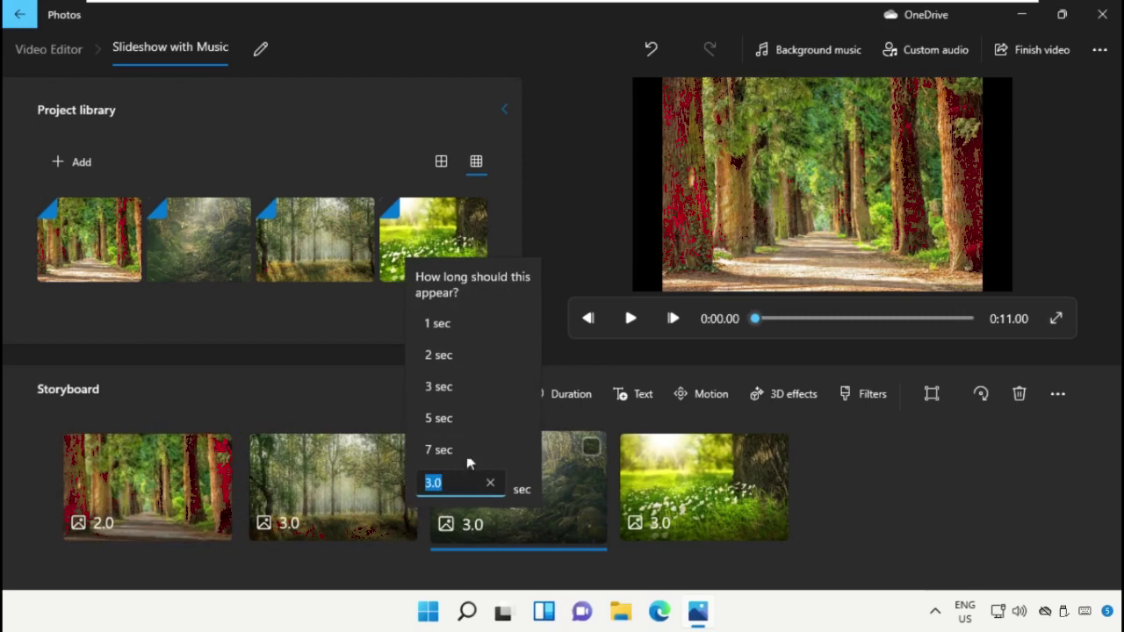
pyautogui.click(478, 355)
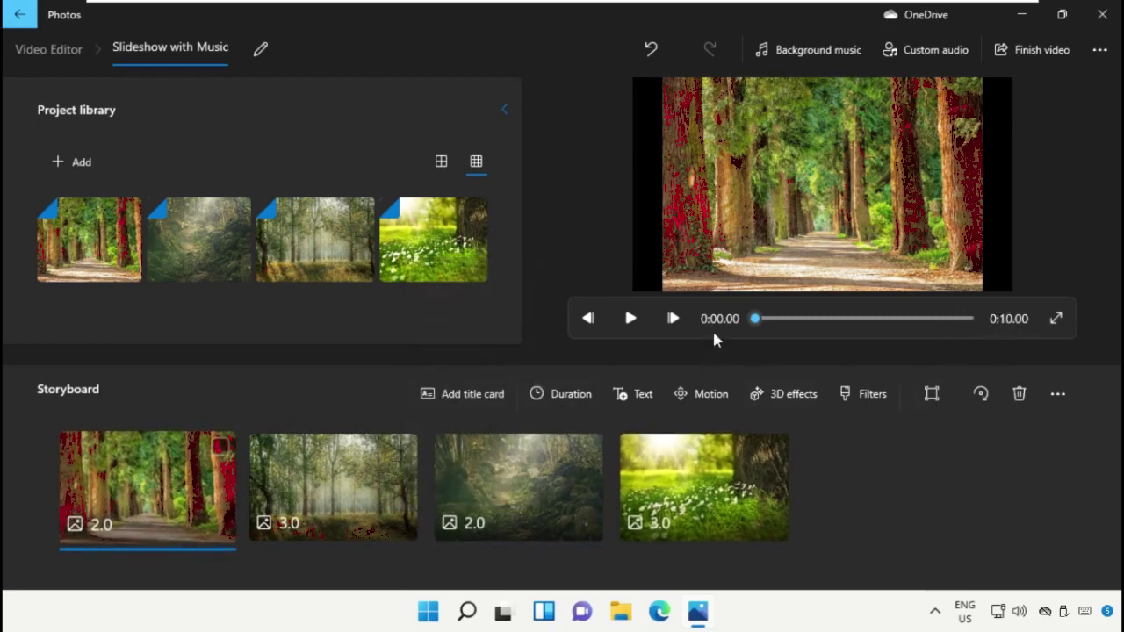
pyautogui.click(630, 320)
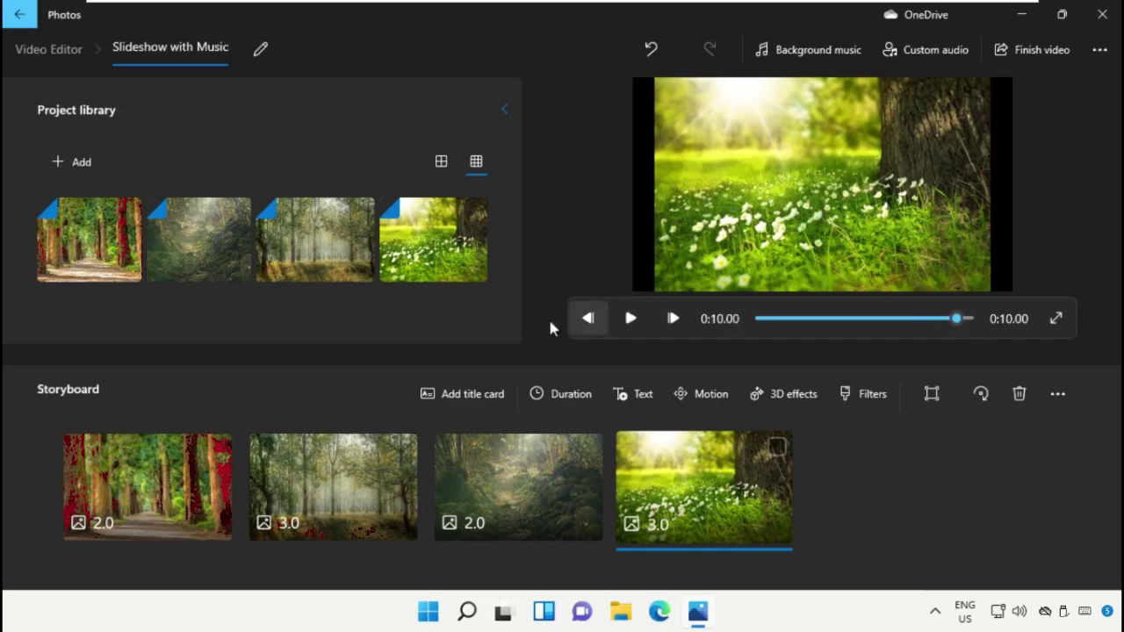
# Add a blue title card and drag it to the first storyboard position.
pyautogui.click(480, 389)
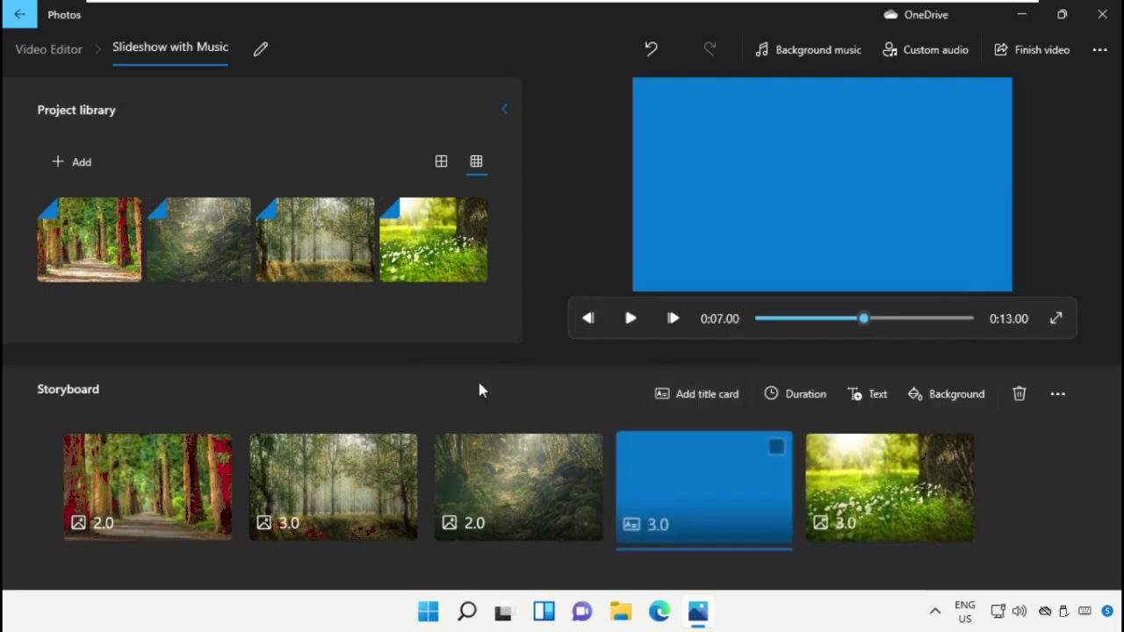
pyautogui.moveTo(660, 520); pyautogui.dragTo(128, 495)
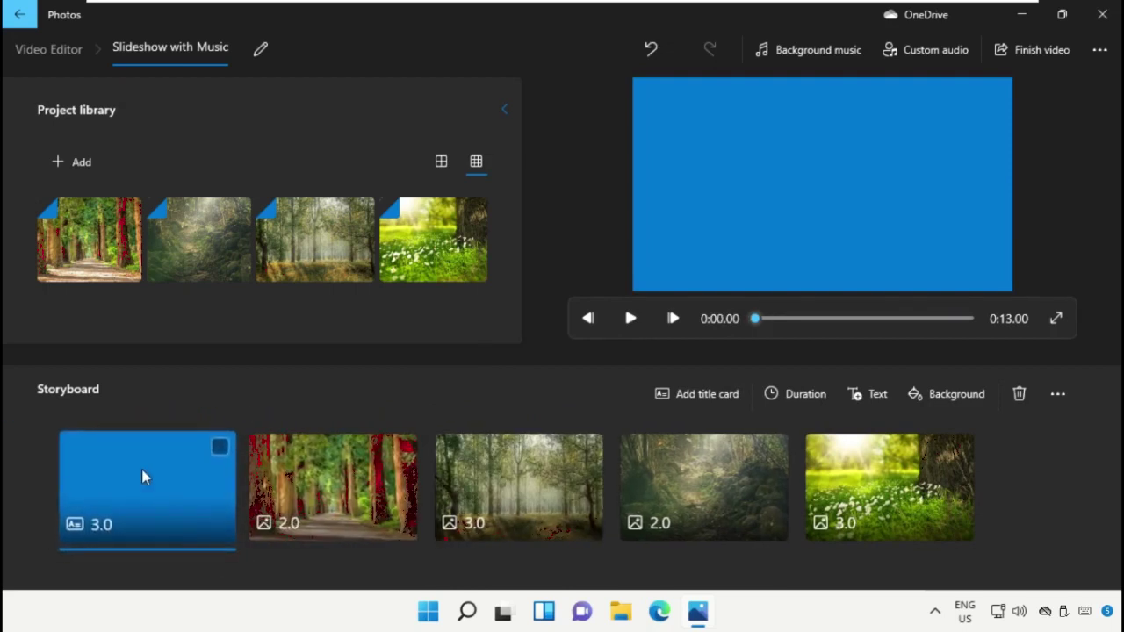
pyautogui.rightClick(144, 475)
pyautogui.moveTo(211, 303)
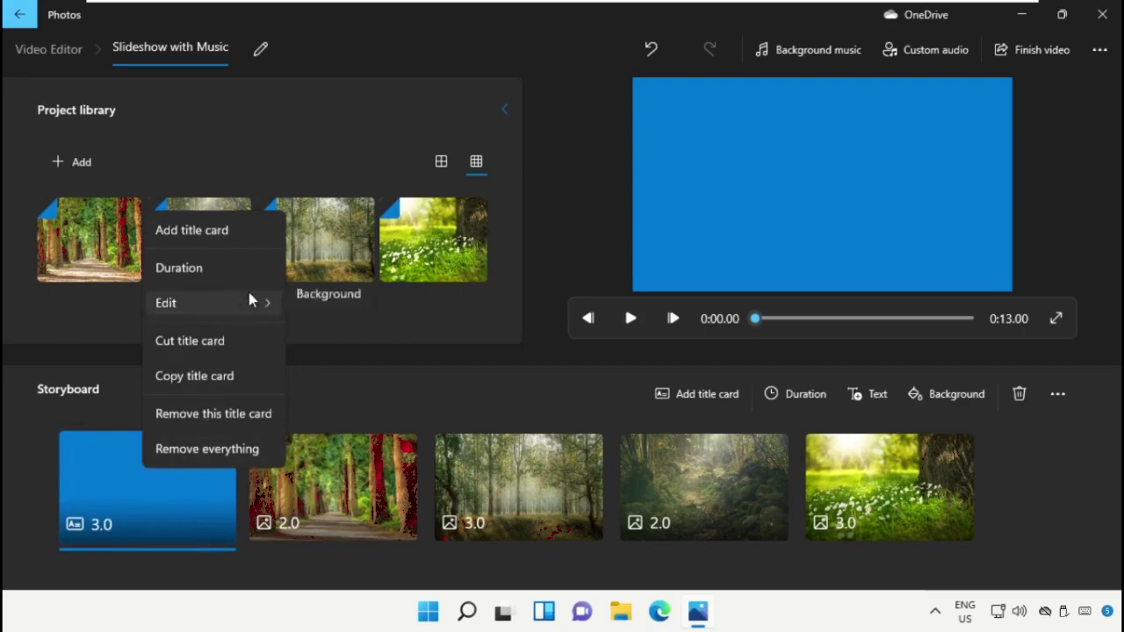
# Title the card 'Slideshow with Music' in the Adventure animated style with the centred layout.
pyautogui.click(305, 311)
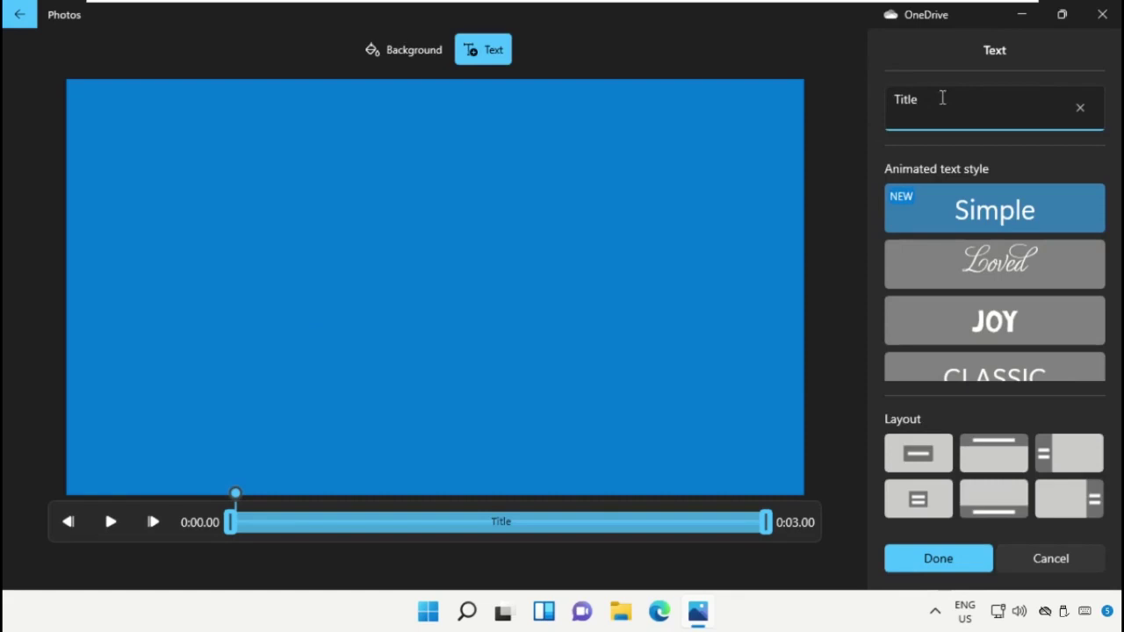
pyautogui.press('BackSpace')
pyautogui.press('BackSpace')
pyautogui.press('BackSpace')
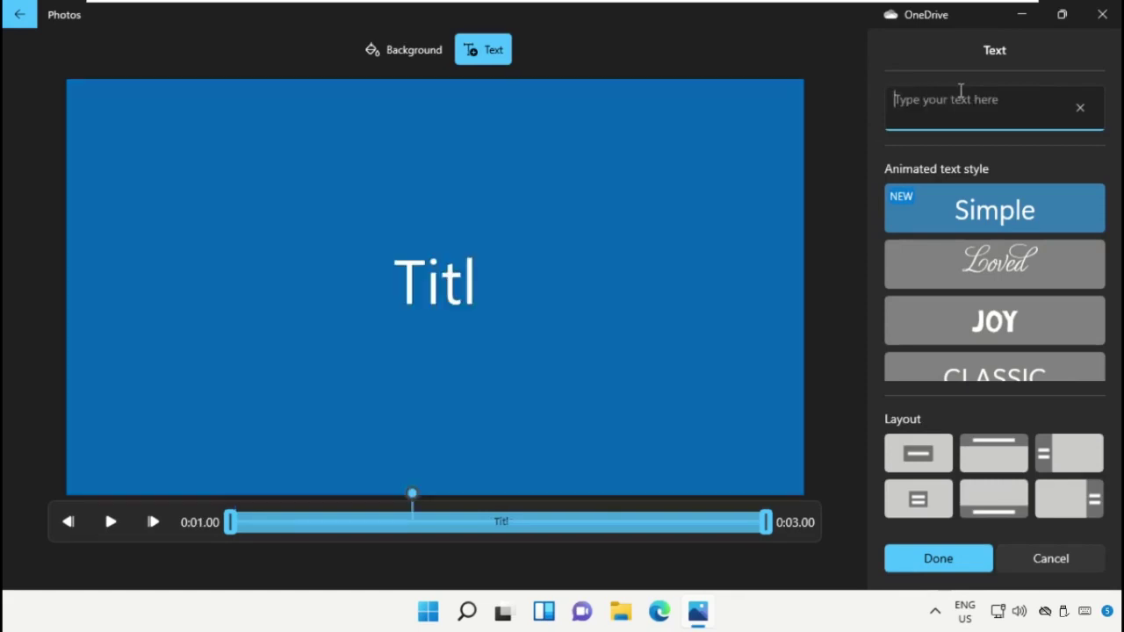
pyautogui.write('Slideshow with')
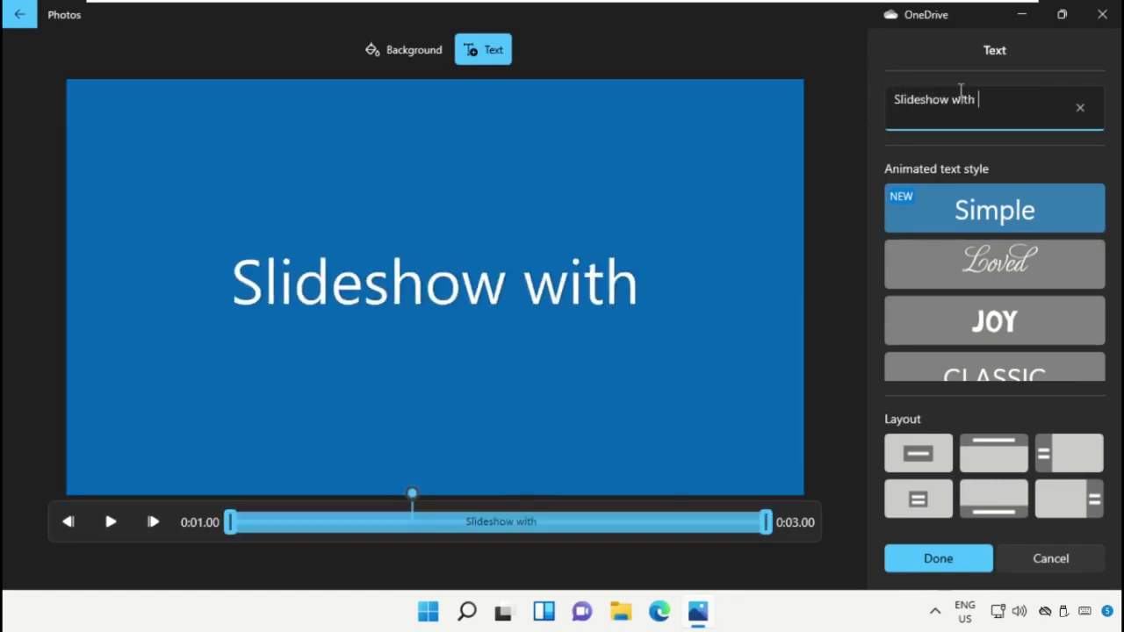
pyautogui.write(' Music')
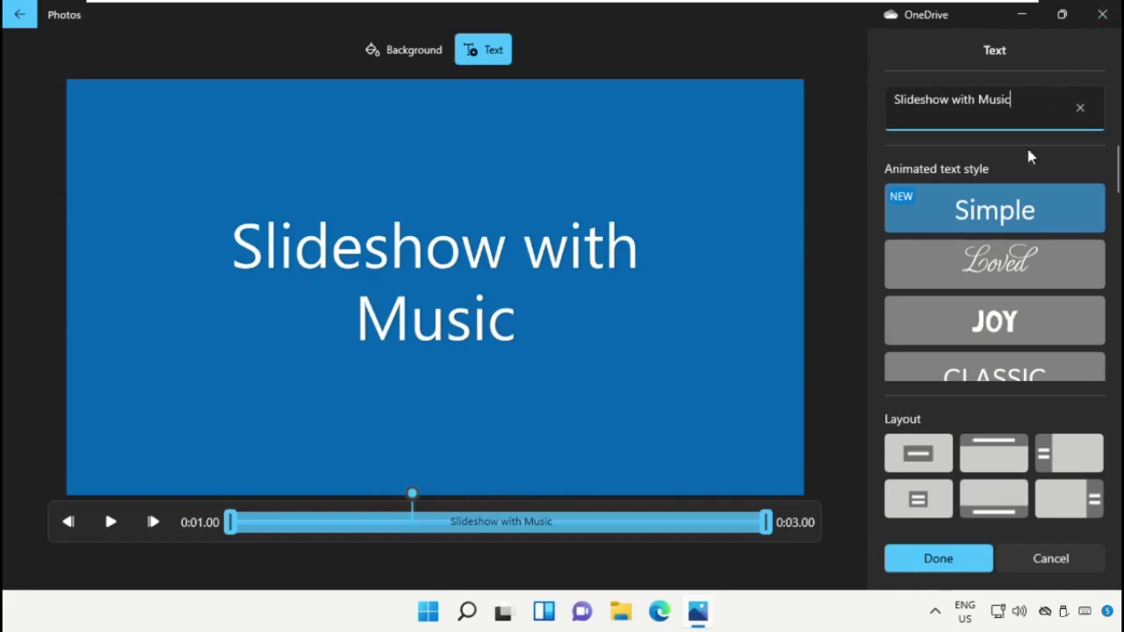
pyautogui.scroll(-2, 997, 281)
pyautogui.click(996, 296)
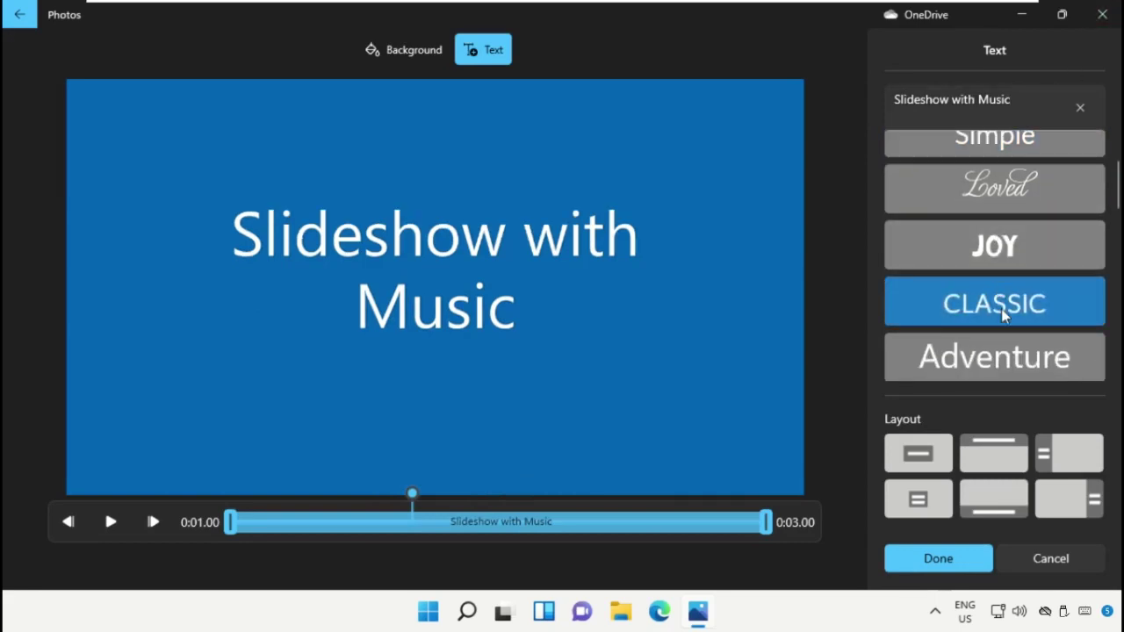
pyautogui.click(1019, 351)
pyautogui.scroll(-1, 1019, 347)
pyautogui.scroll(-1, 1021, 334)
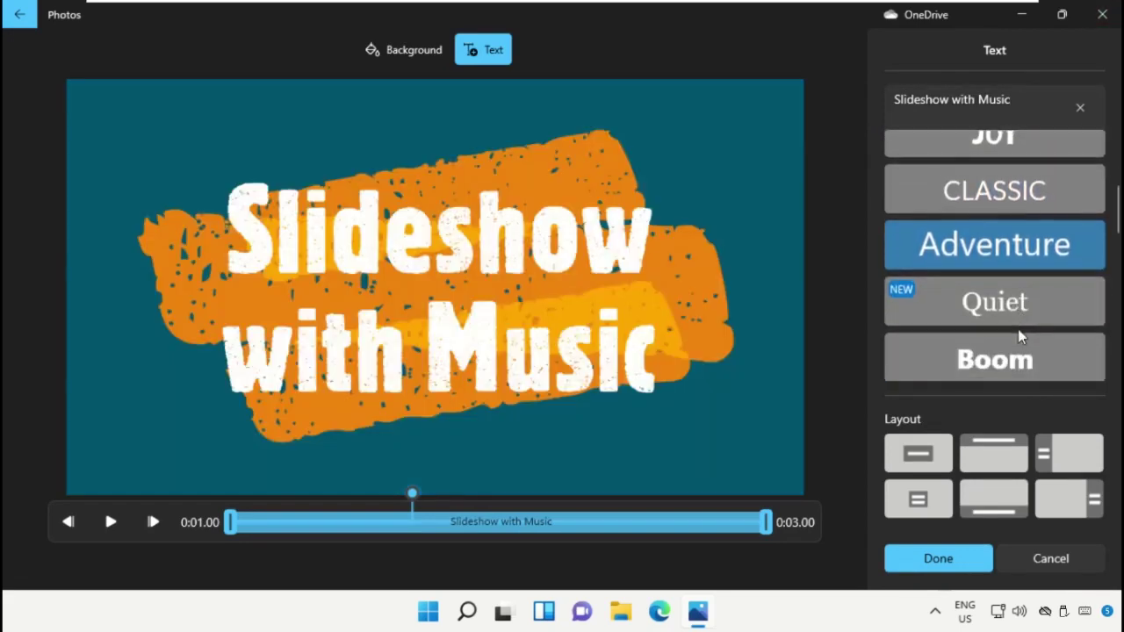
pyautogui.click(1000, 452)
pyautogui.click(931, 452)
pyautogui.click(928, 562)
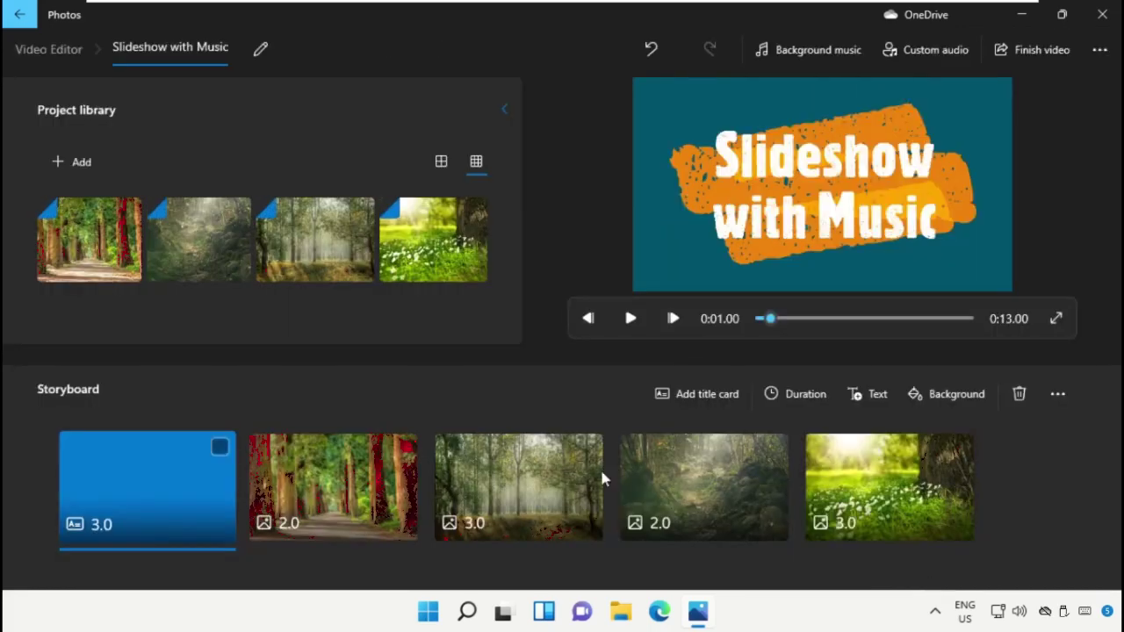
# Change the title card's duration from 3 to 2 seconds.
pyautogui.rightClick(163, 477)
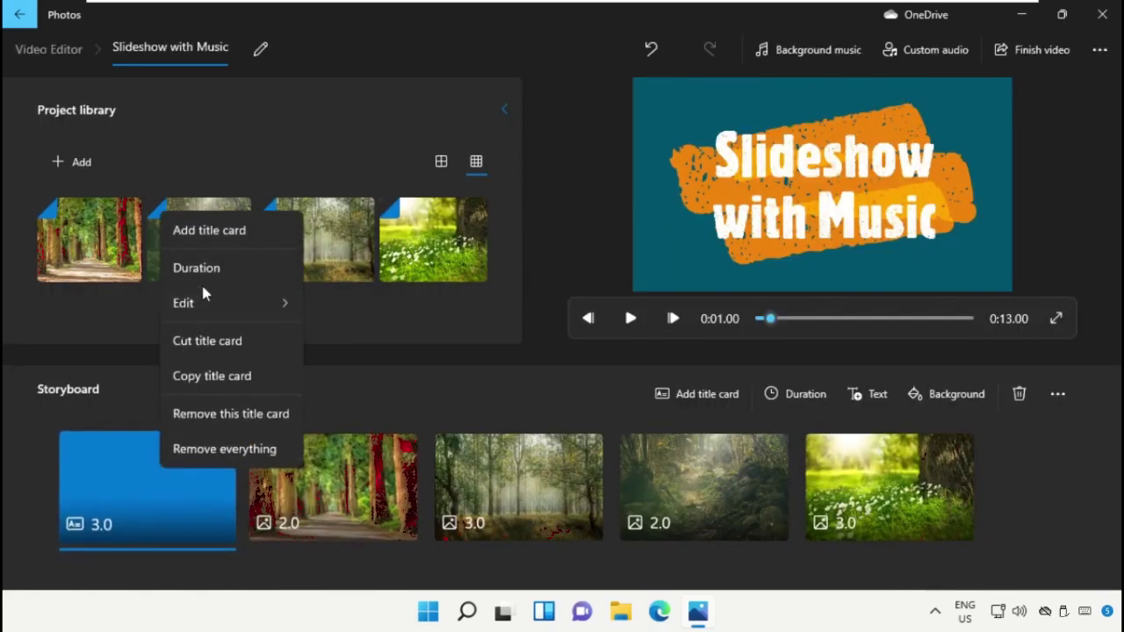
pyautogui.click(210, 271)
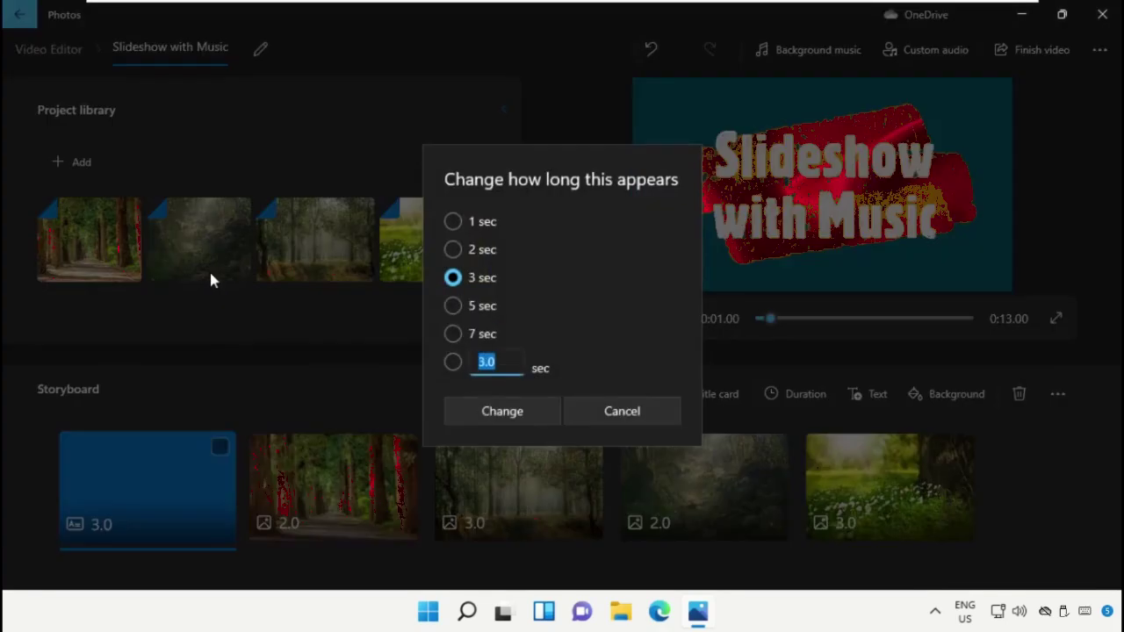
pyautogui.click(453, 250)
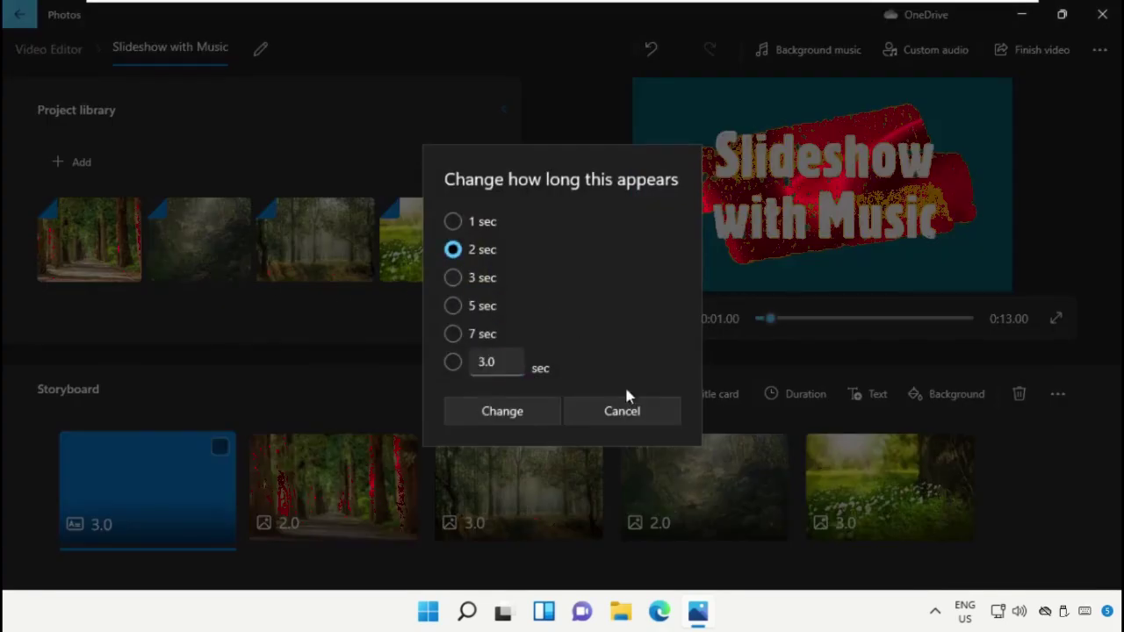
pyautogui.click(503, 411)
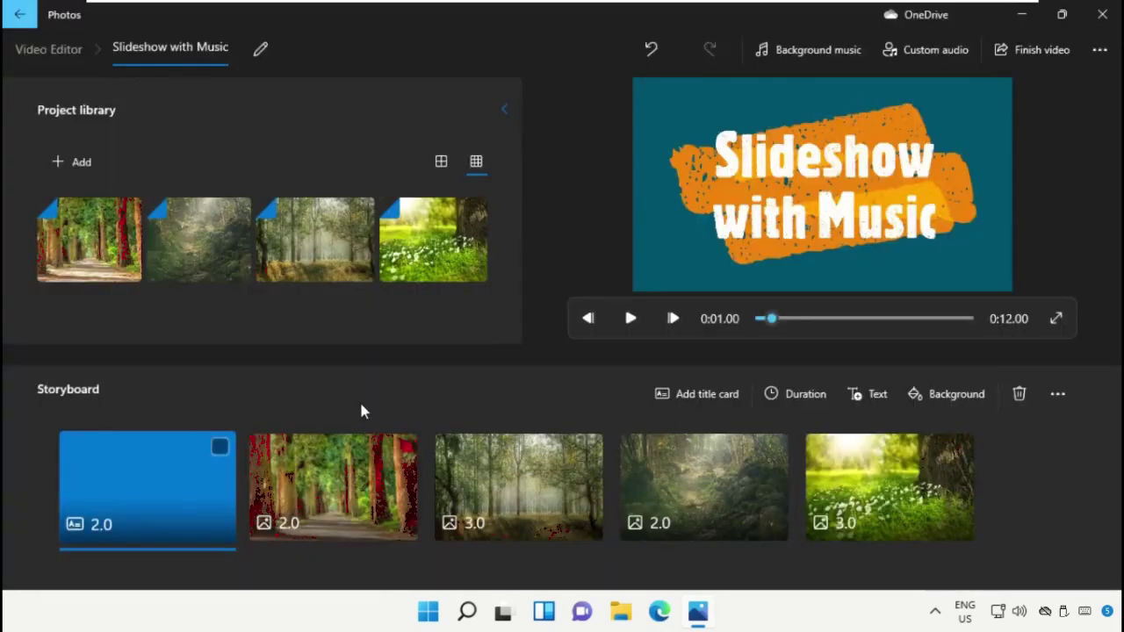
pyautogui.rightClick(184, 451)
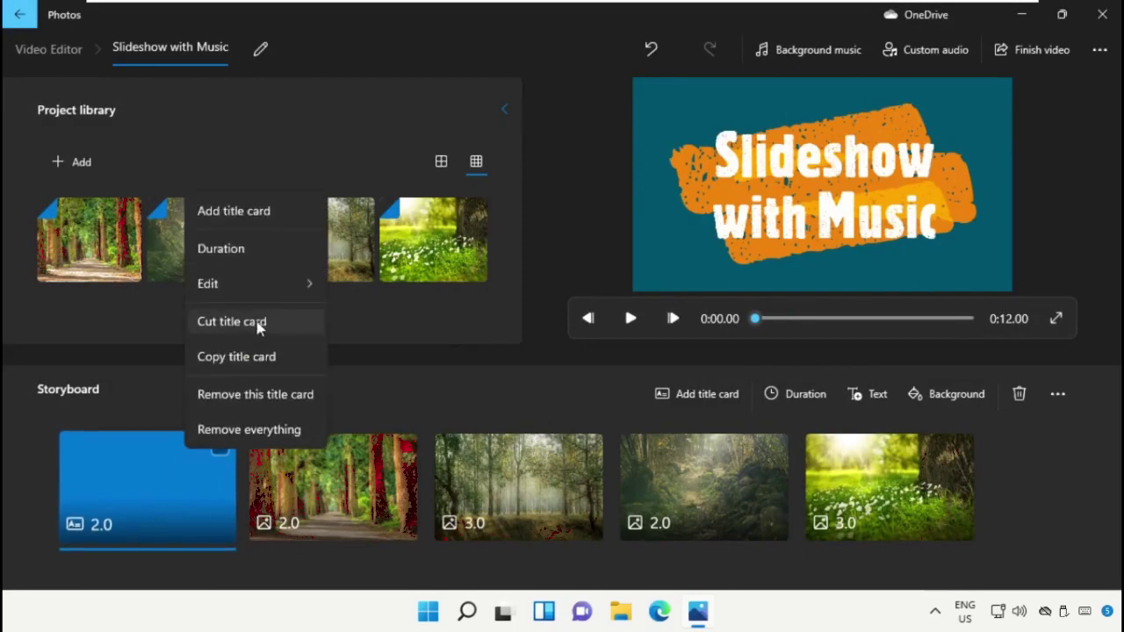
# Recolour the title card background to the Gold swatch, after briefly trying light grey.
pyautogui.moveTo(208, 284)
pyautogui.click(375, 333)
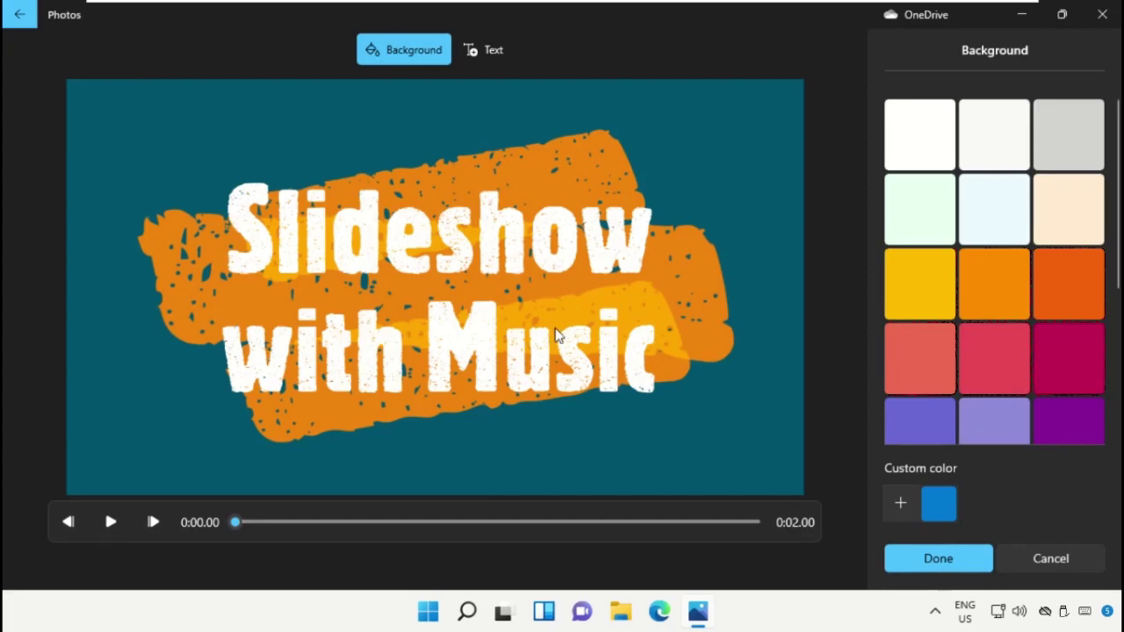
pyautogui.scroll(-3, 913, 360)
pyautogui.scroll(-2, 939, 369)
pyautogui.scroll(3, 939, 369)
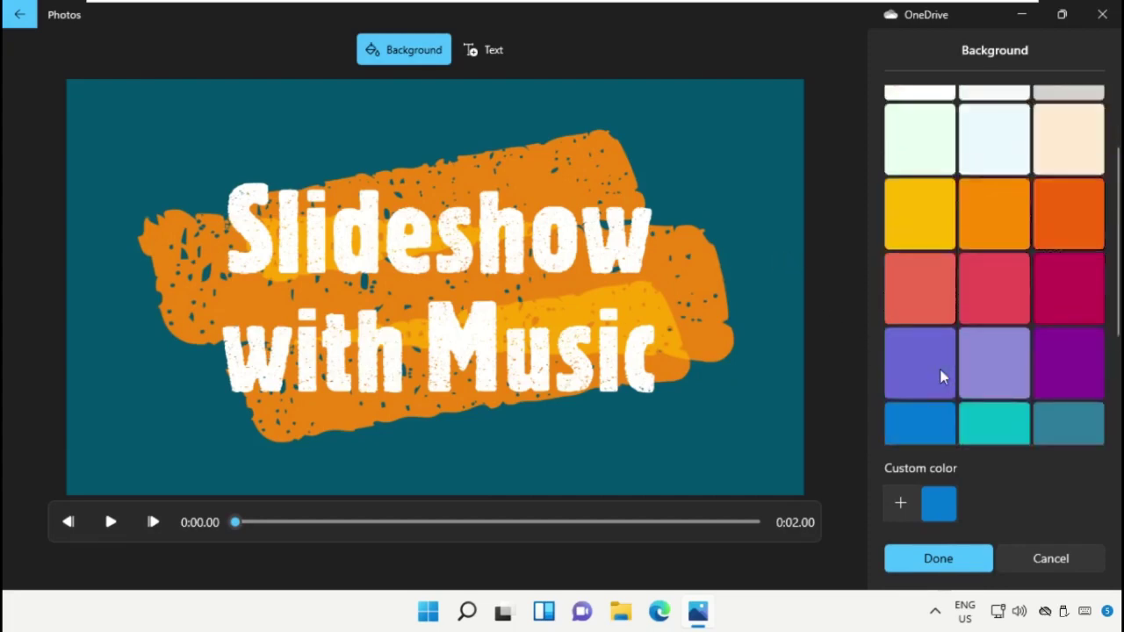
pyautogui.scroll(2, 939, 369)
pyautogui.click(1059, 168)
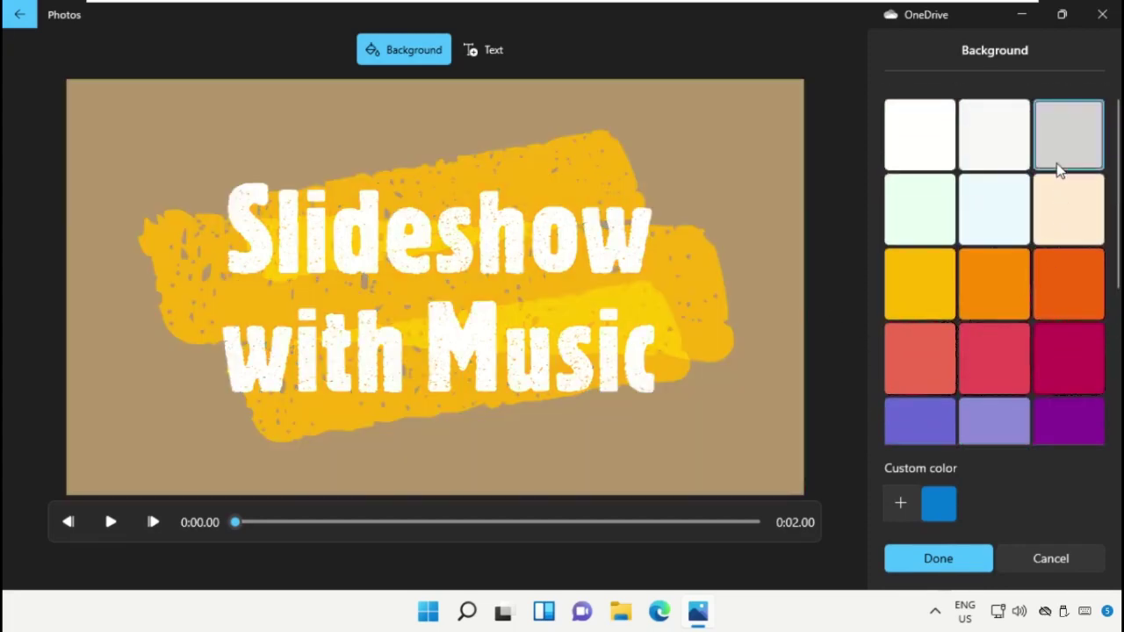
pyautogui.click(991, 274)
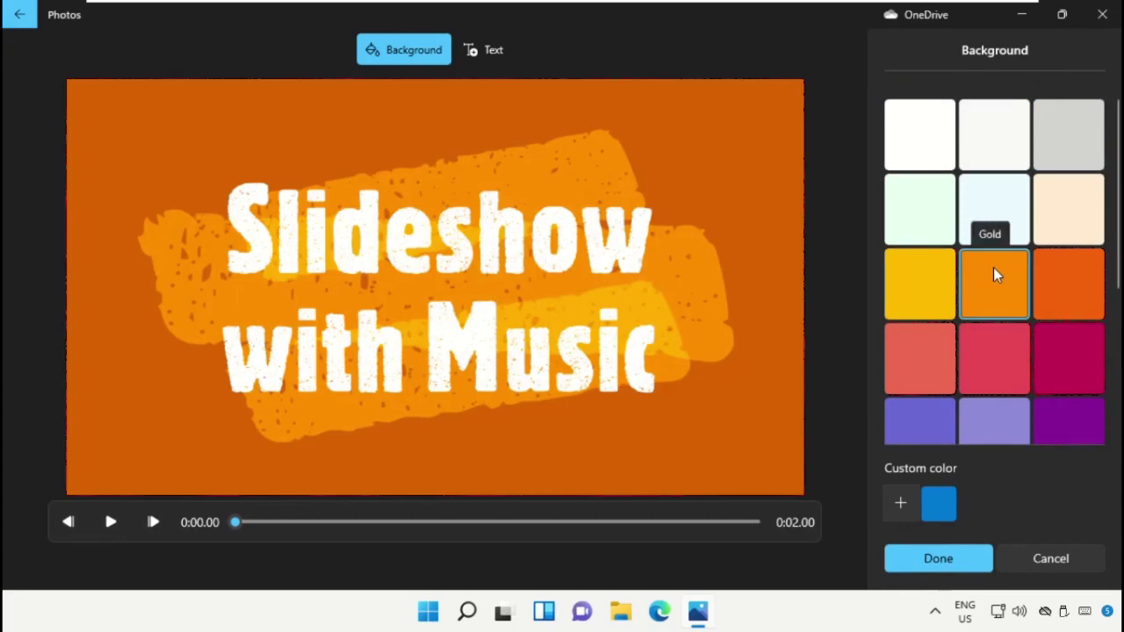
pyautogui.click(938, 558)
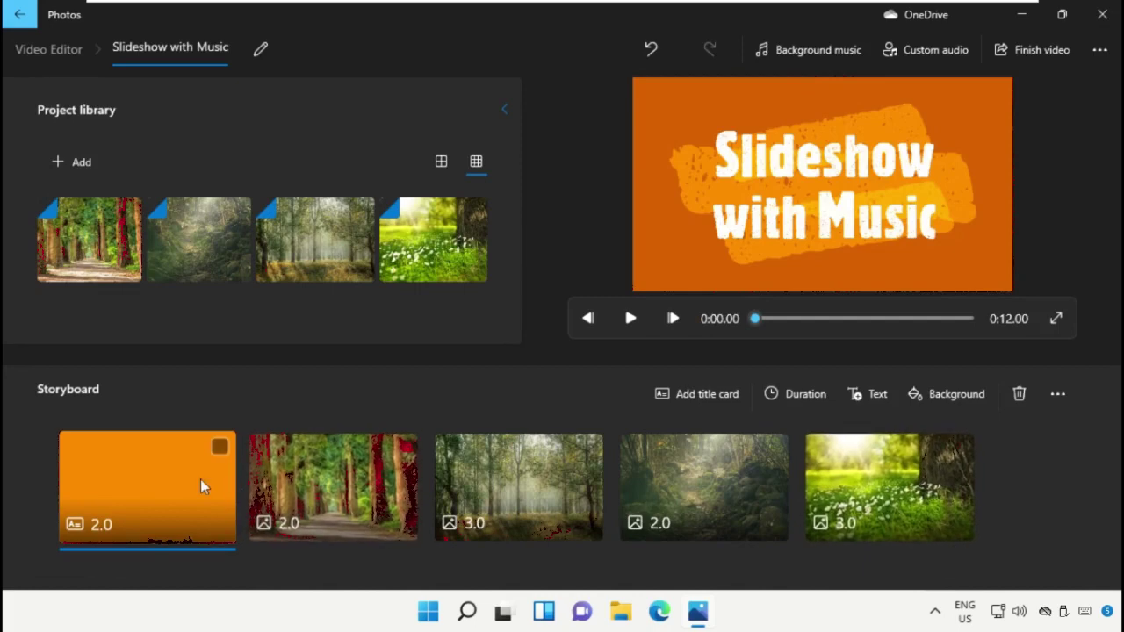
# Caption the avenue photo '1 Day' in the JOY animated text style.
pyautogui.click(310, 505)
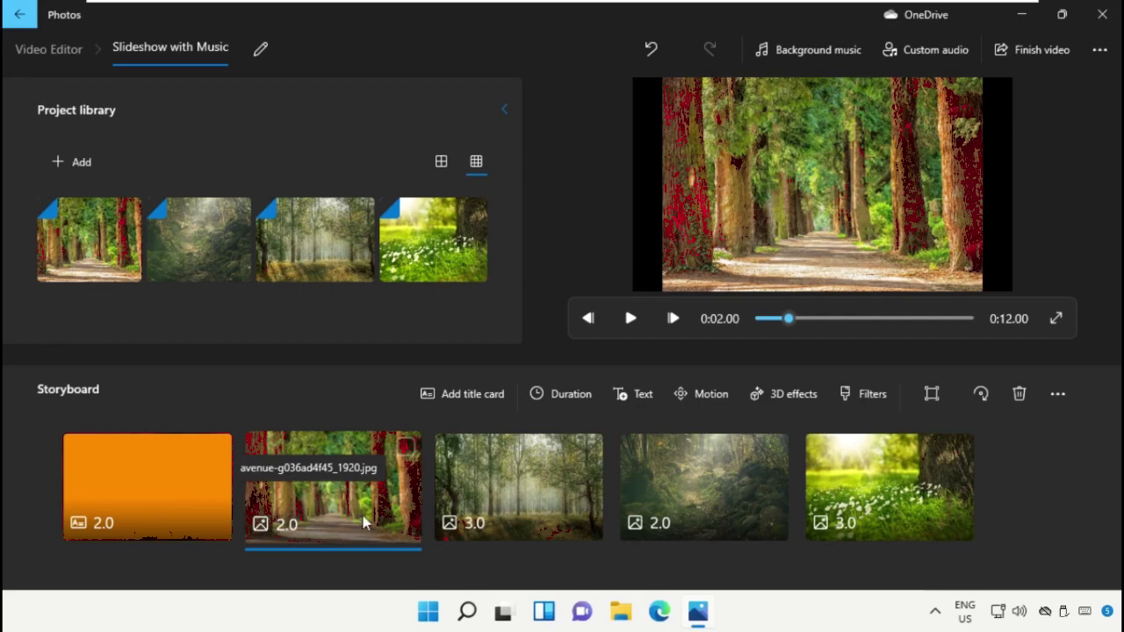
pyautogui.click(634, 394)
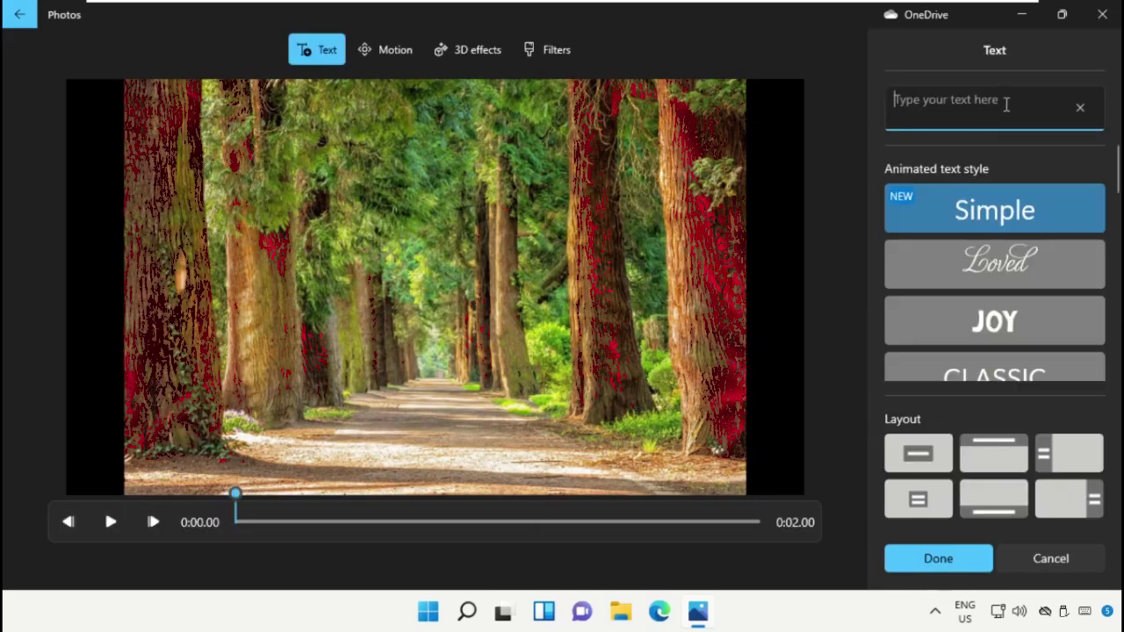
pyautogui.write('1 Day')
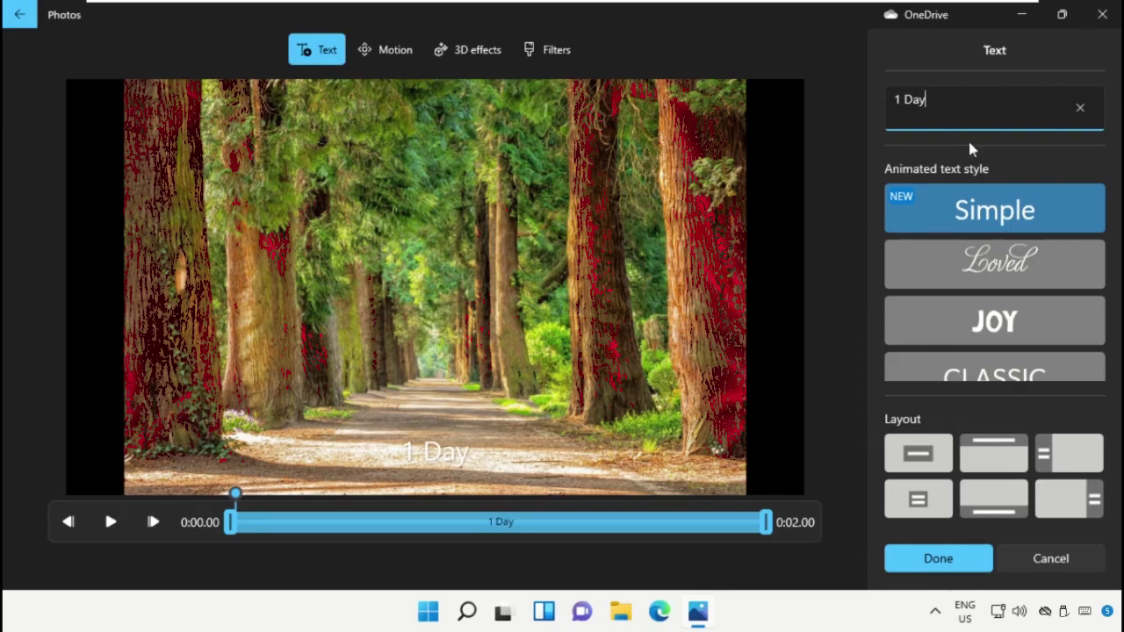
pyautogui.click(968, 254)
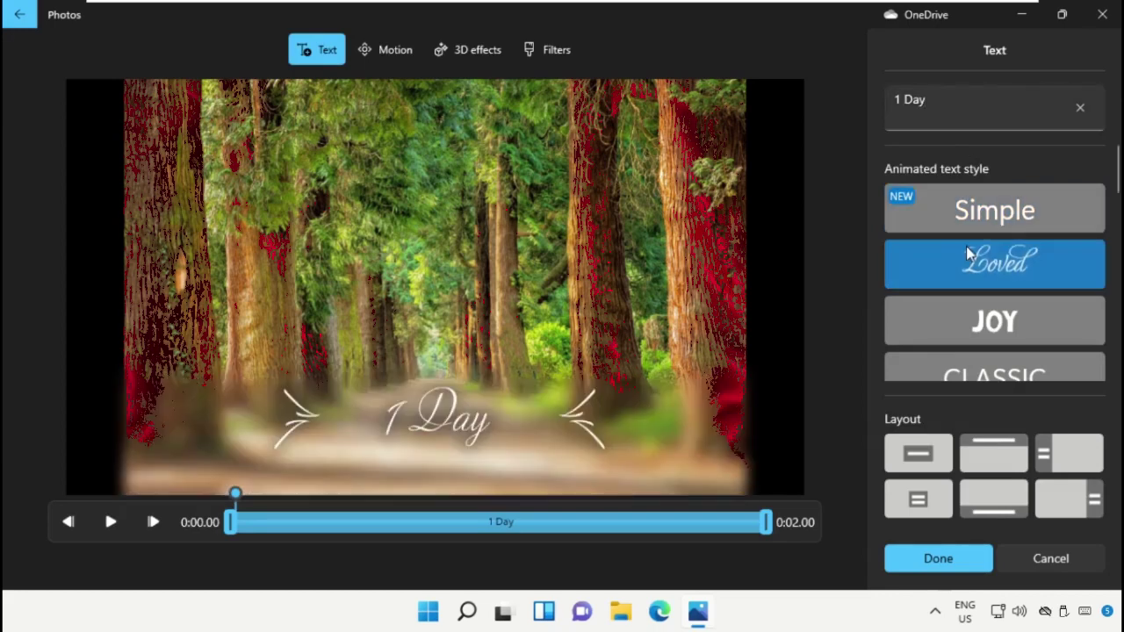
pyautogui.click(968, 315)
# Centre the '1 Day' caption large and limit it to the clip's opening part.
pyautogui.scroll(-1, 968, 314)
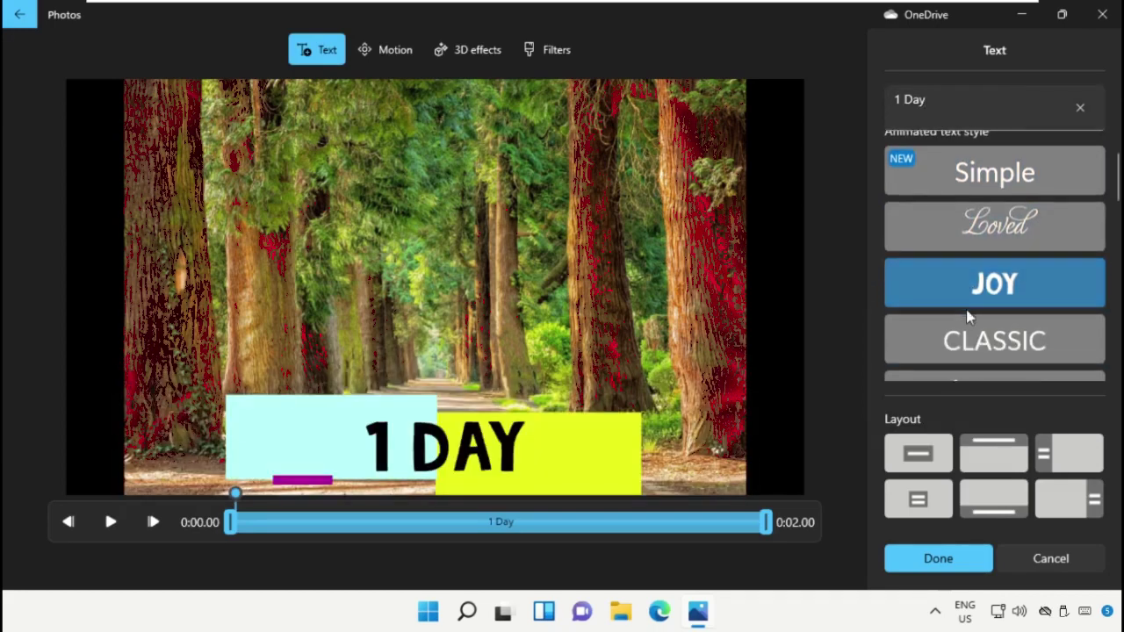
pyautogui.click(981, 442)
pyautogui.click(1056, 454)
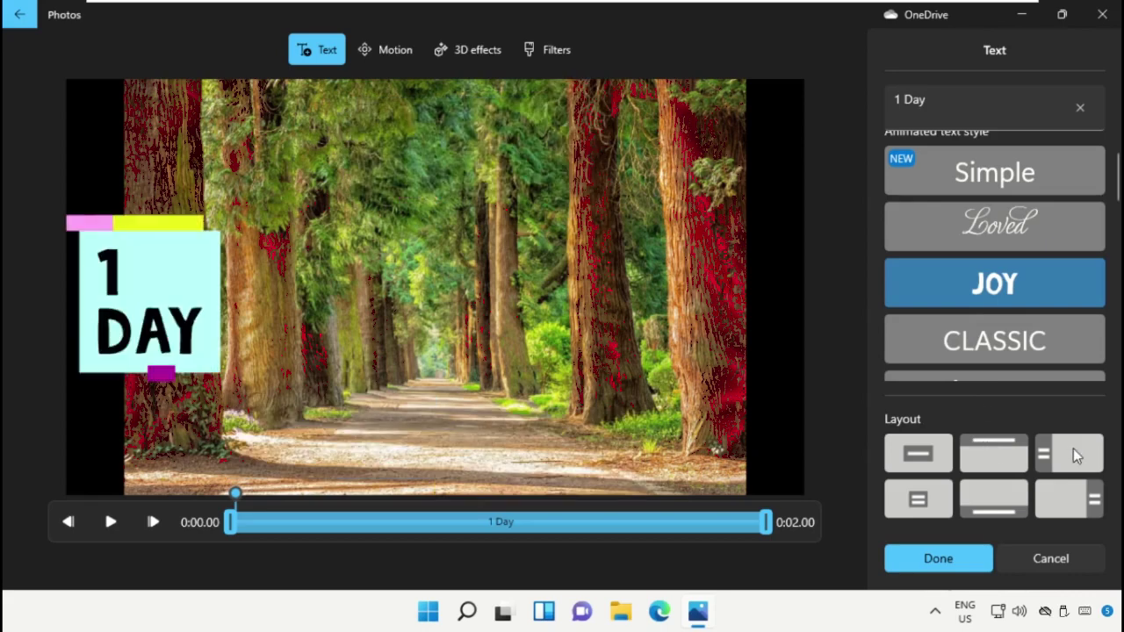
pyautogui.click(917, 501)
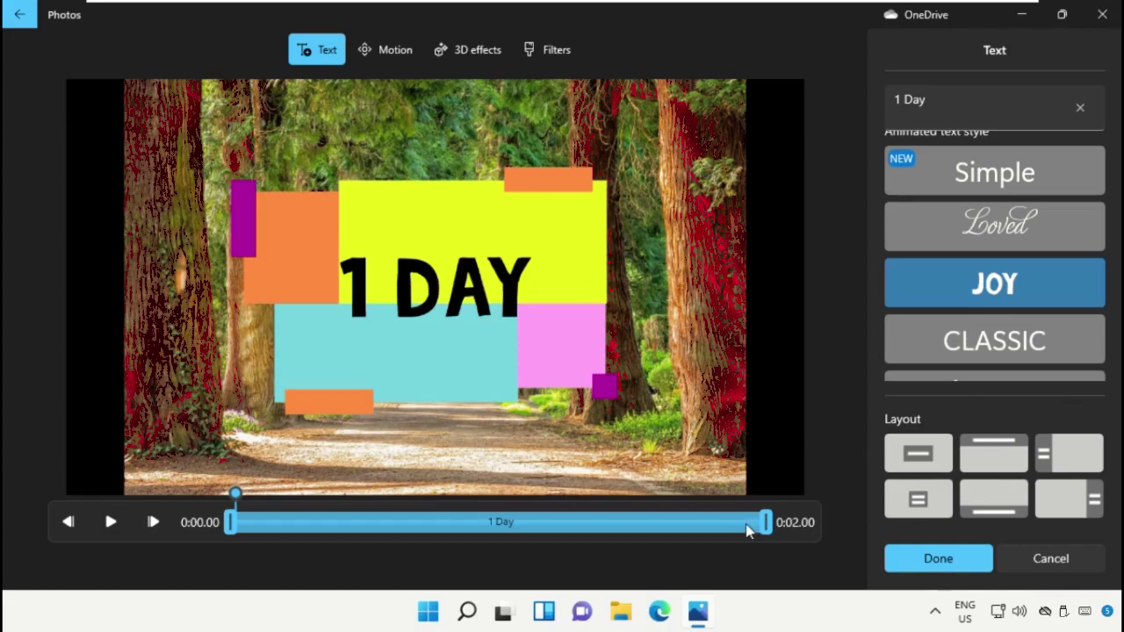
pyautogui.moveTo(742, 532); pyautogui.dragTo(321, 534)
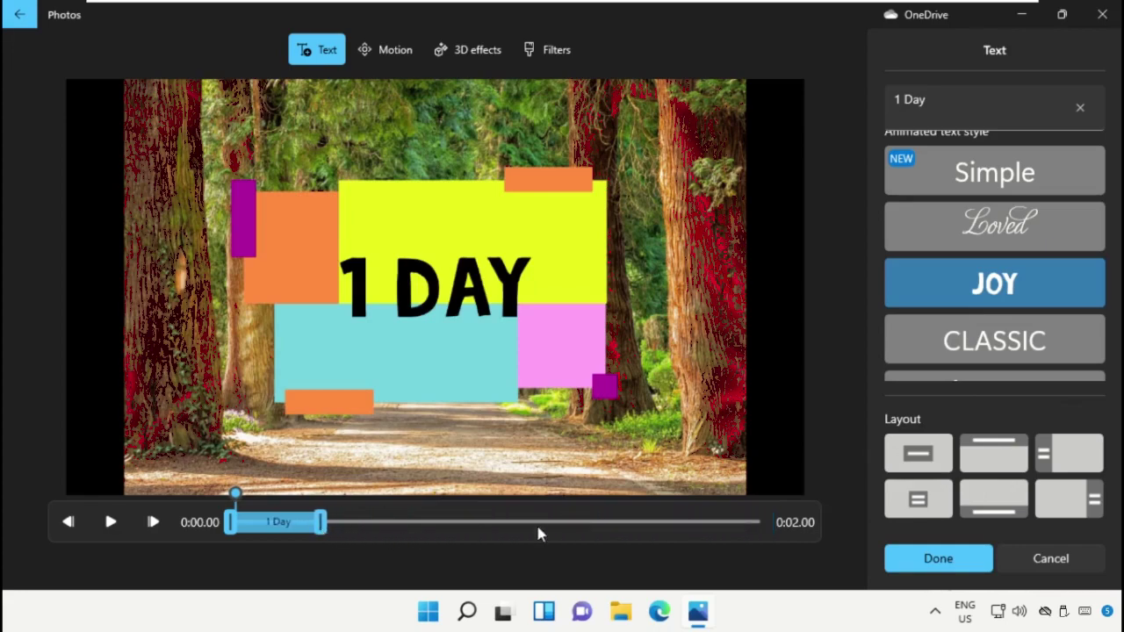
pyautogui.click(935, 557)
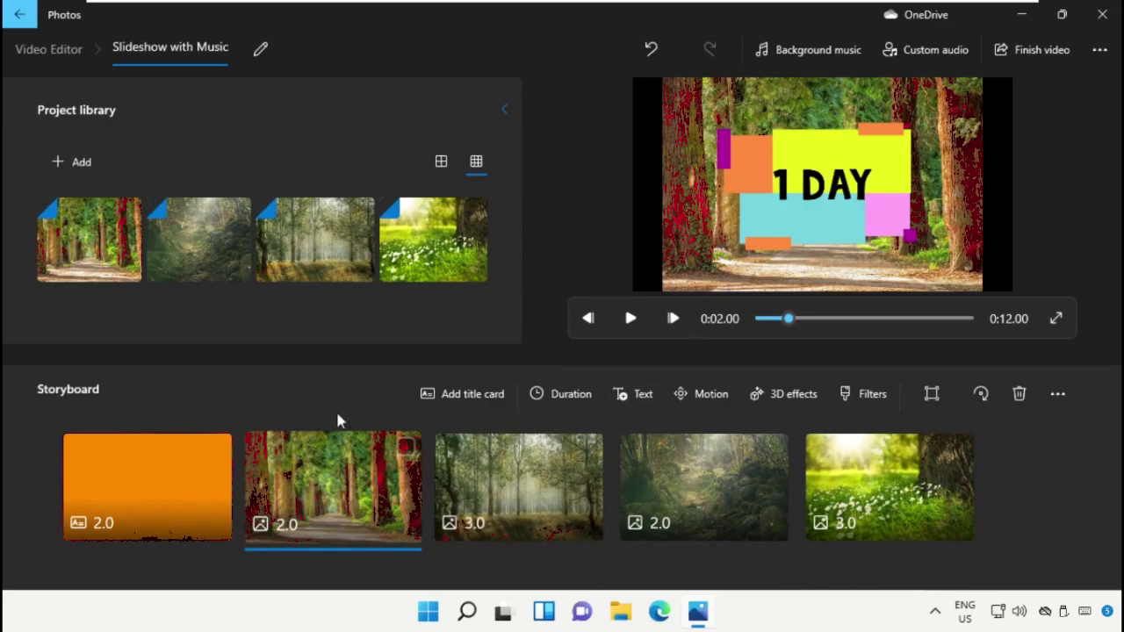
# Add the Autumn leaves 3D effect to the misty-forest clip, trimmed at both ends, volume 0.
pyautogui.click(524, 471)
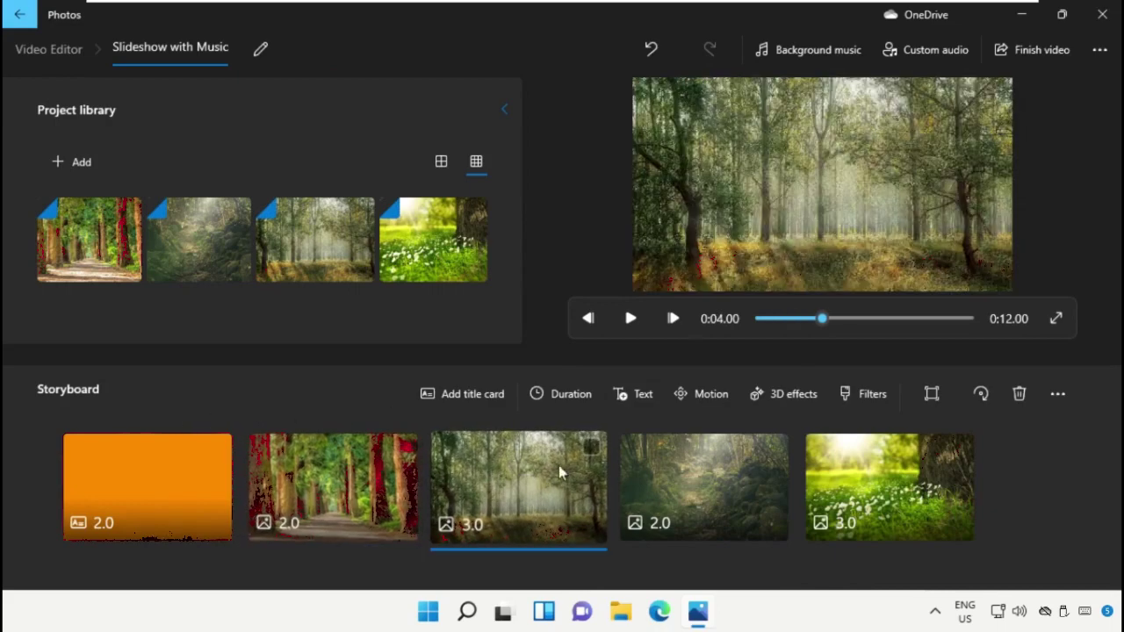
pyautogui.click(773, 388)
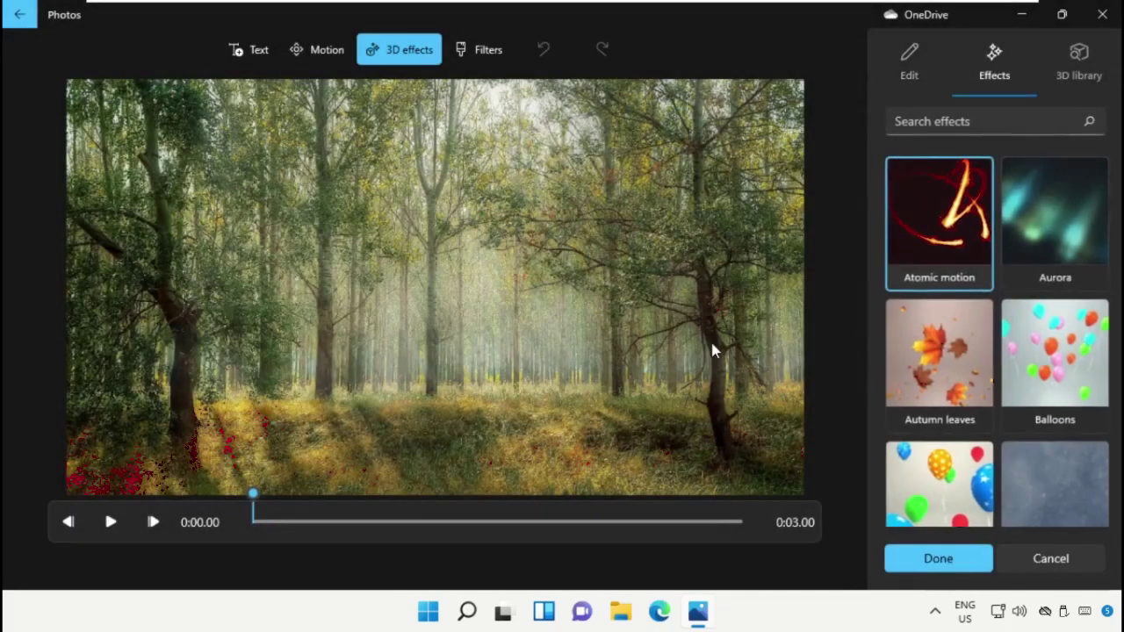
pyautogui.click(950, 296)
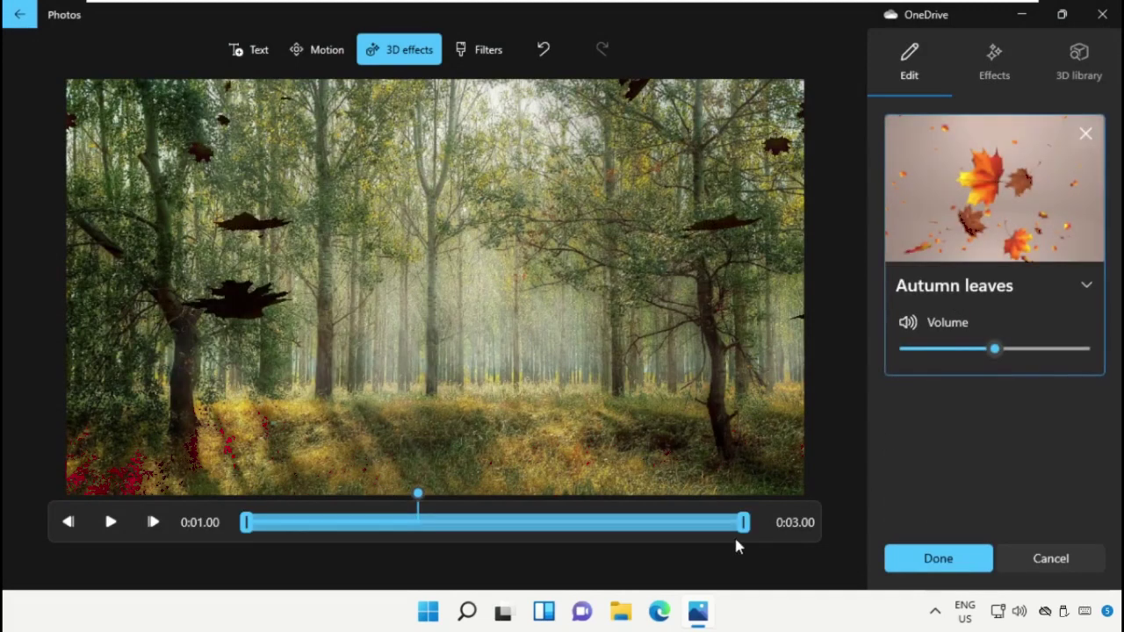
pyautogui.moveTo(743, 524); pyautogui.dragTo(699, 525)
pyautogui.moveTo(246, 524); pyautogui.dragTo(263, 524)
pyautogui.moveTo(422, 497)
pyautogui.mouseDown()
pyautogui.moveTo(284, 504)
pyautogui.moveTo(260, 518)
pyautogui.mouseUp()
pyautogui.moveTo(994, 349); pyautogui.dragTo(888, 349)
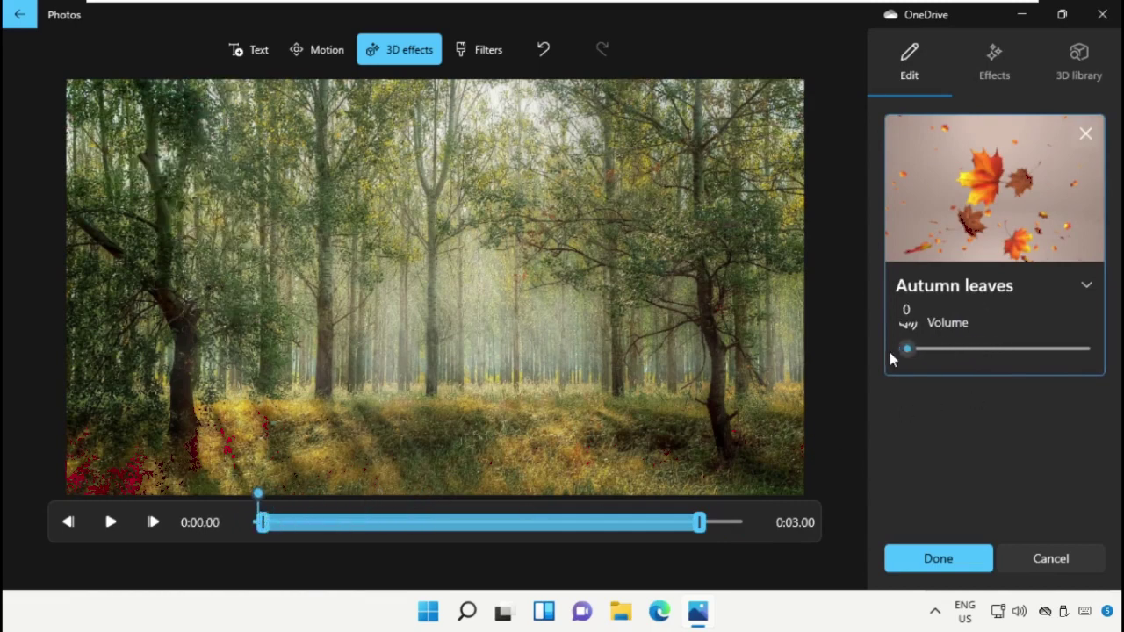
pyautogui.click(938, 559)
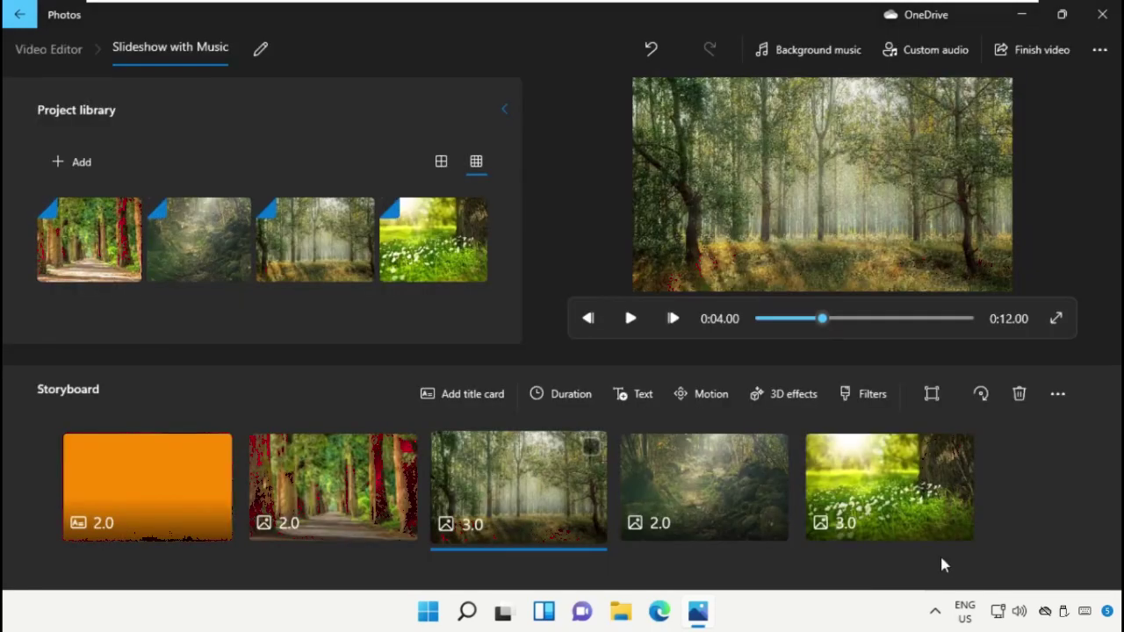
# Choose the Energy filter for the rocky forest path clip and confirm with Done.
pyautogui.click(732, 489)
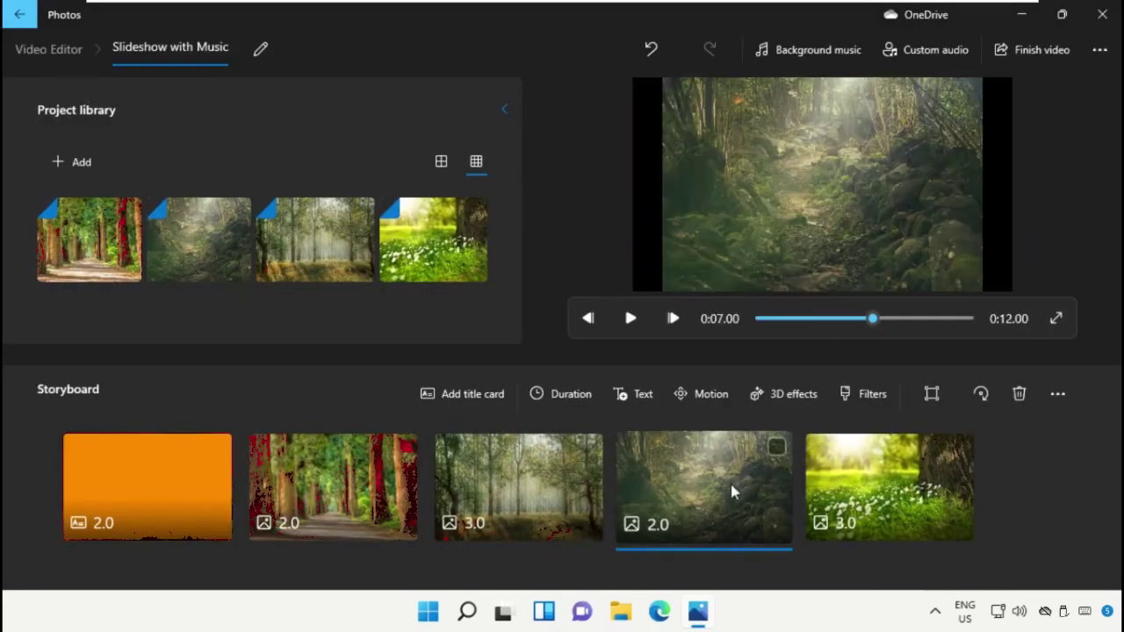
pyautogui.click(861, 397)
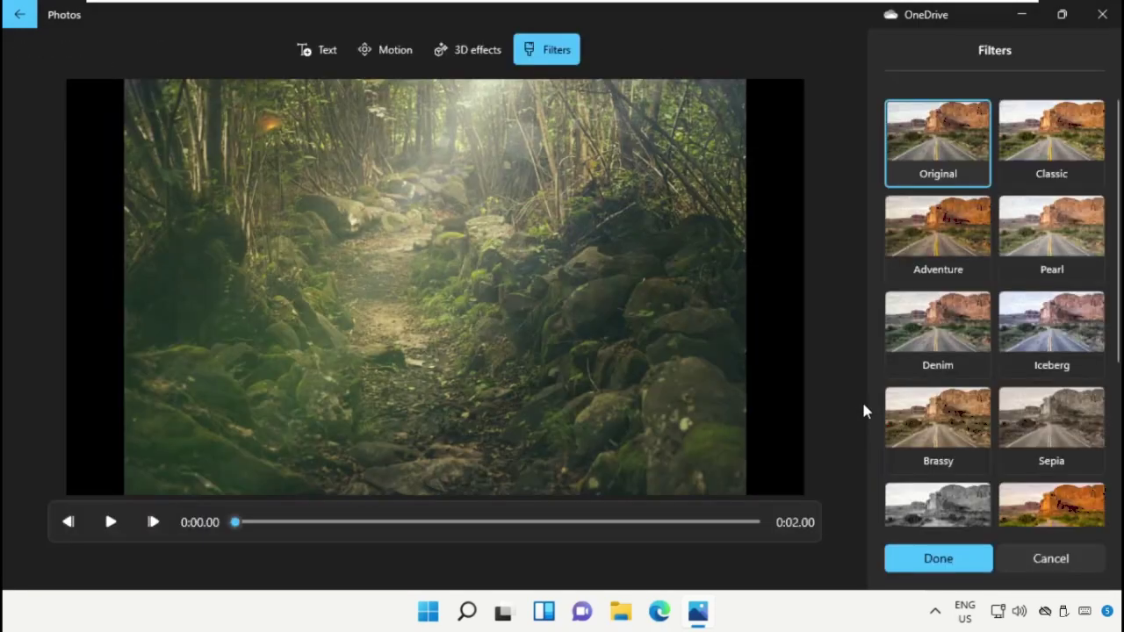
pyautogui.scroll(-2, 1059, 428)
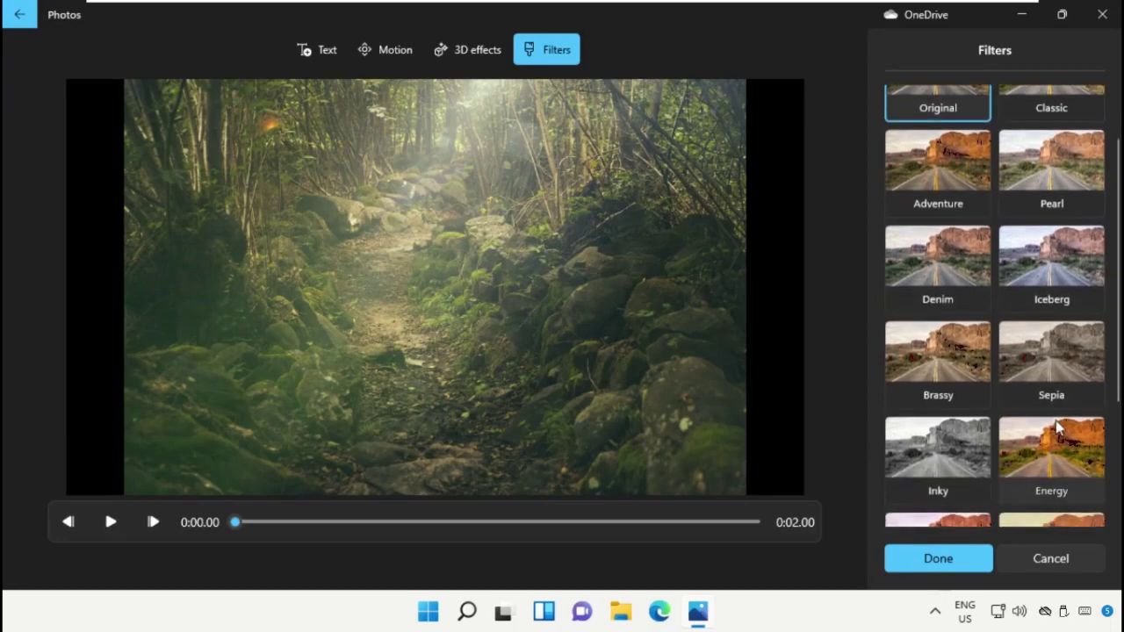
pyautogui.click(1073, 463)
pyautogui.scroll(-1, 933, 518)
pyautogui.click(935, 554)
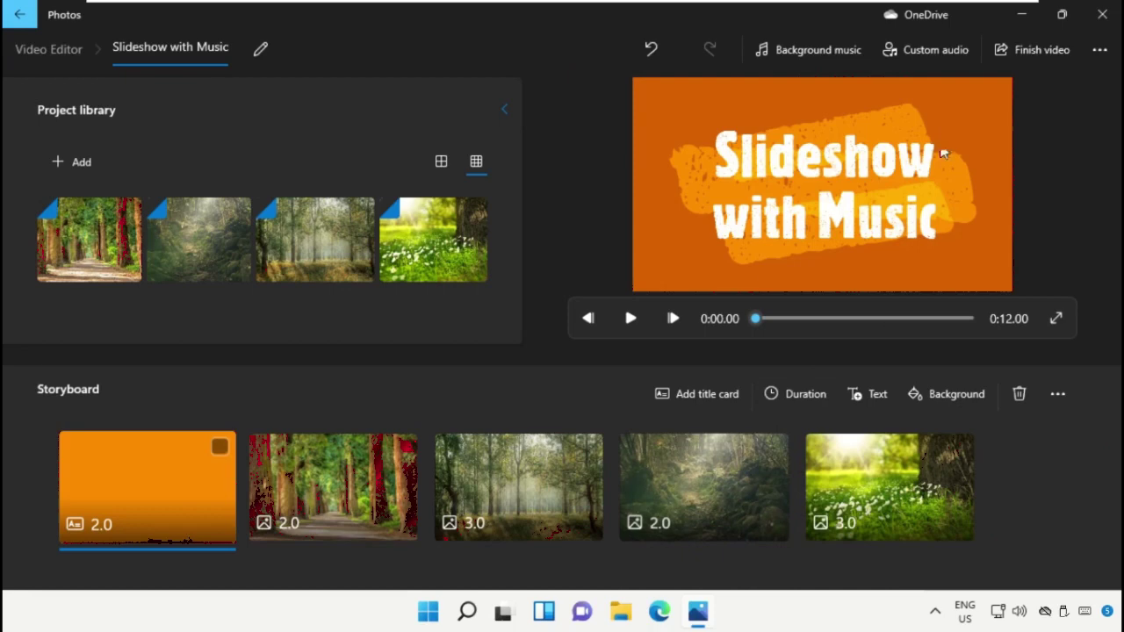
# Export the video at High 1080p as 'Slideshow with Music' and play the resulting file.
pyautogui.click(1010, 50)
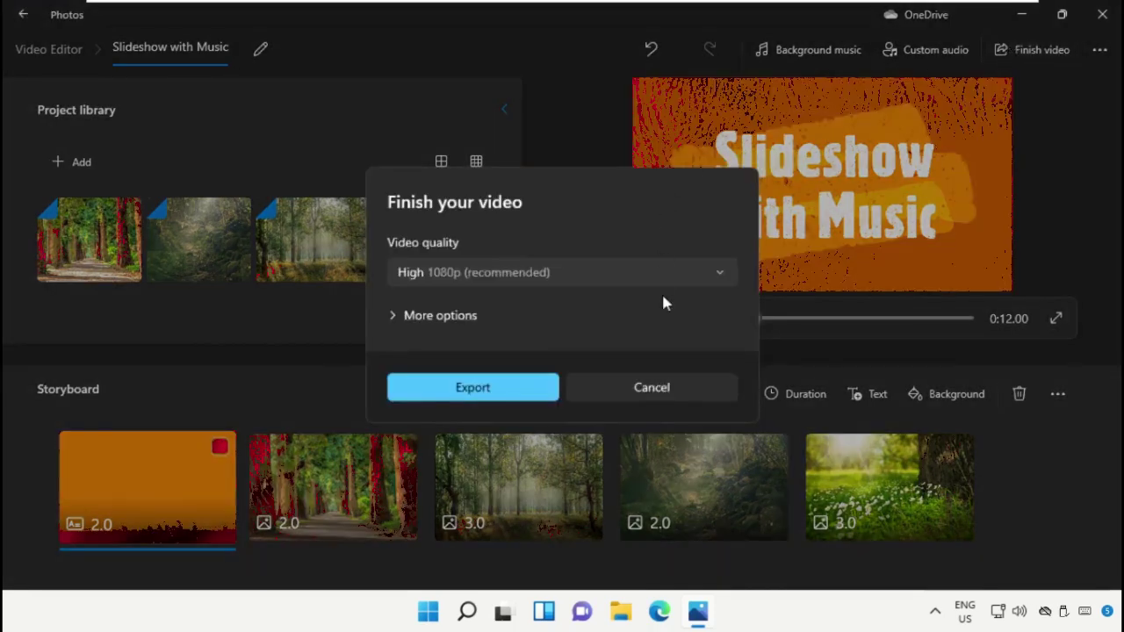
pyautogui.click(506, 385)
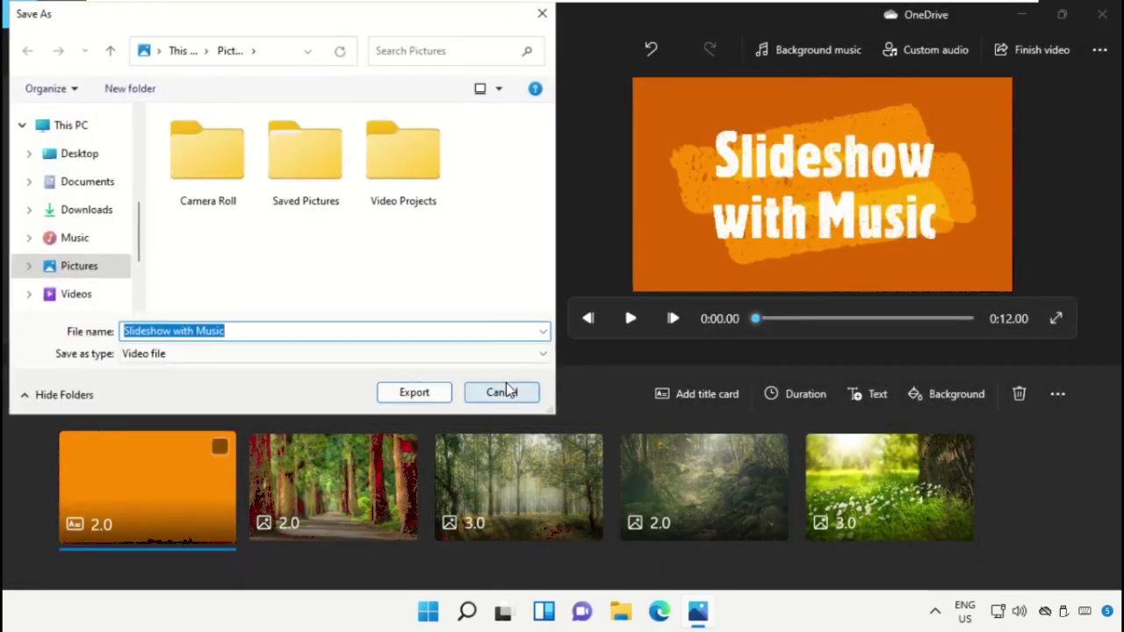
pyautogui.click(381, 392)
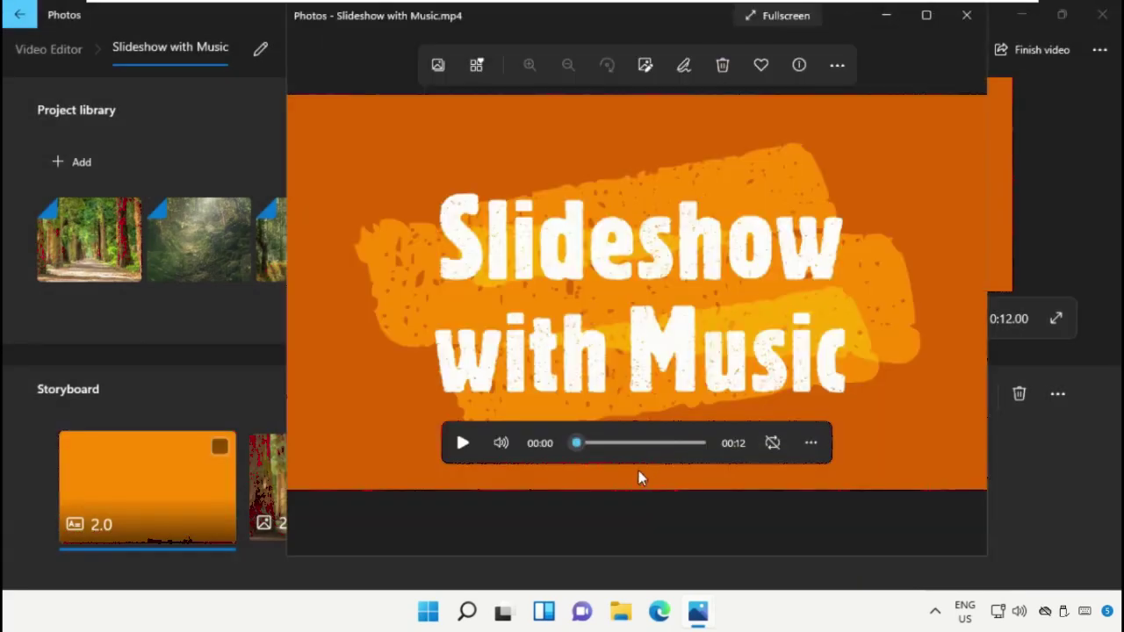
pyautogui.click(924, 19)
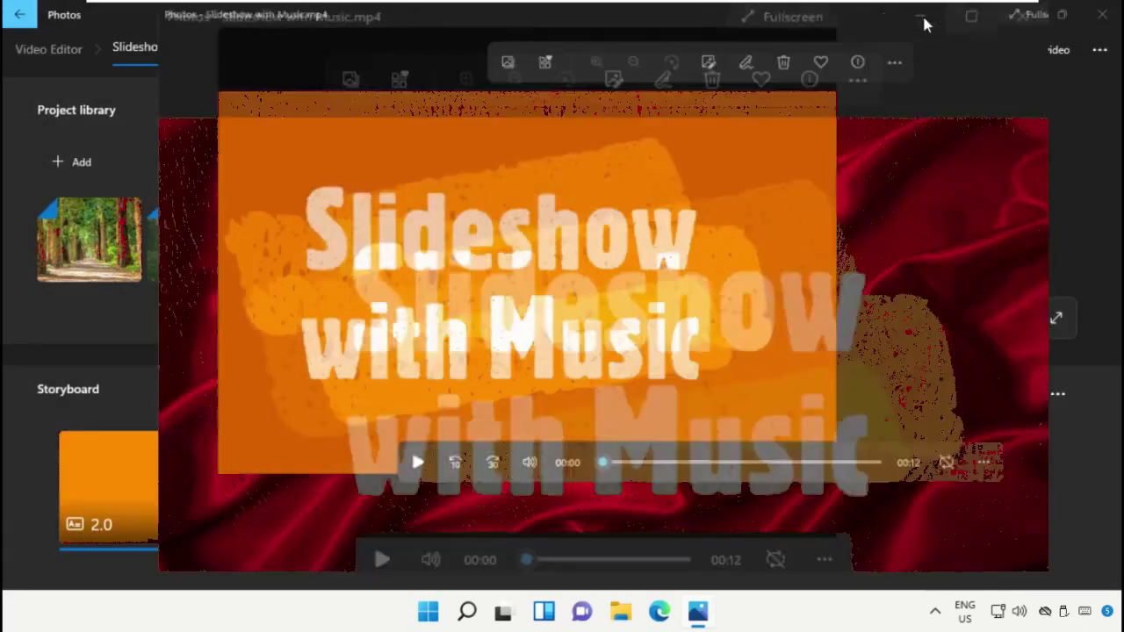
pyautogui.click(271, 572)
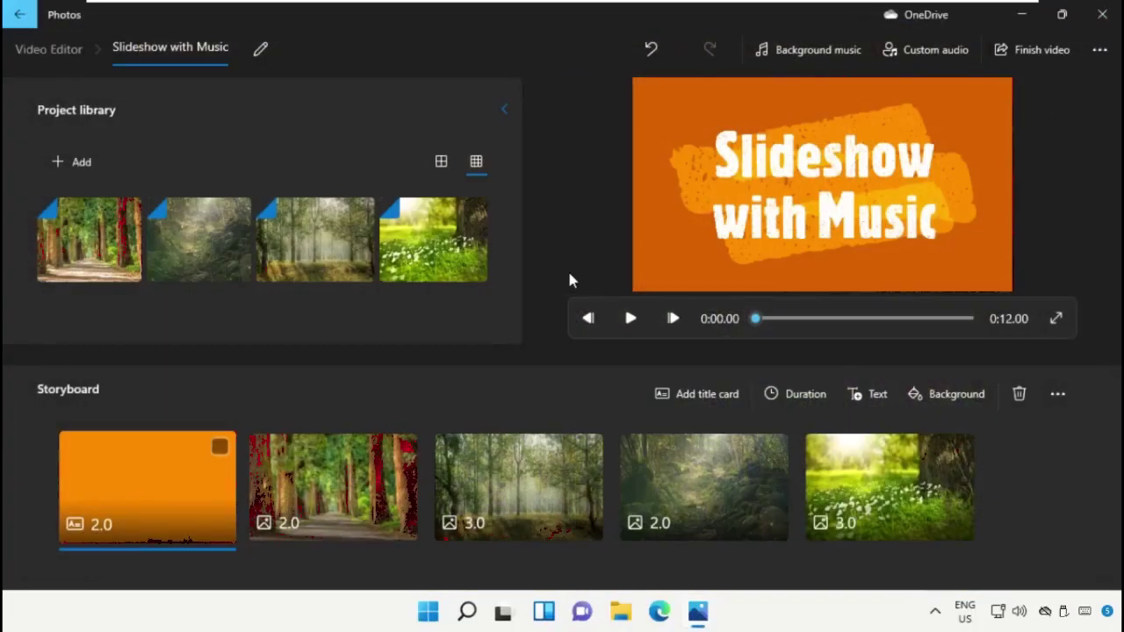
# Close Photos and reveal the Start menu's Shut down and Restart options.
pyautogui.click(1102, 14)
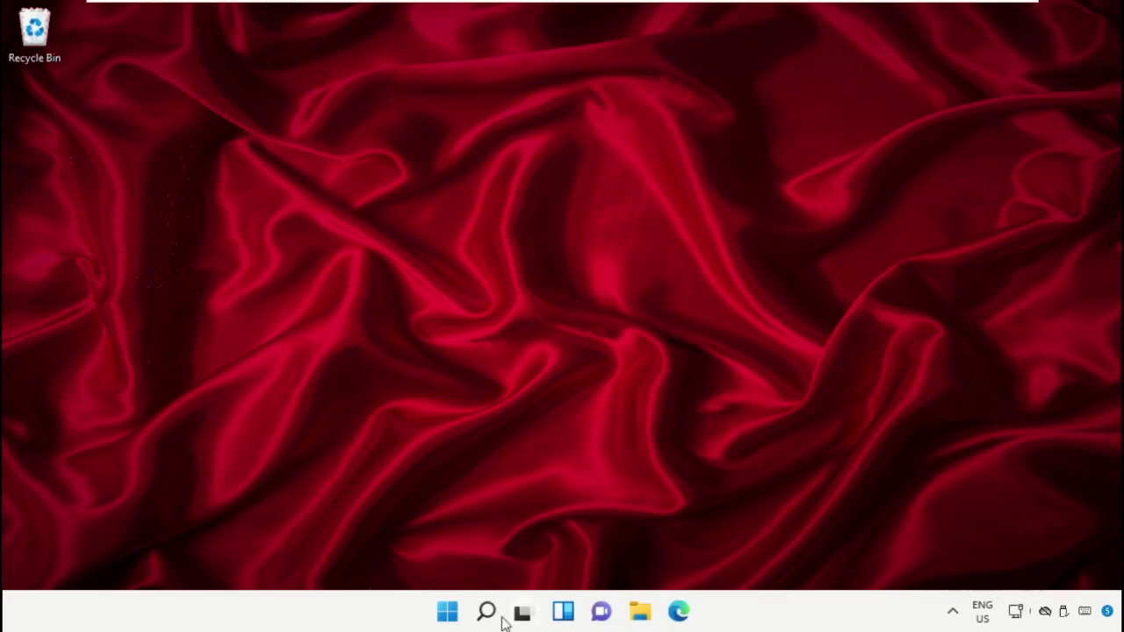
pyautogui.click(447, 612)
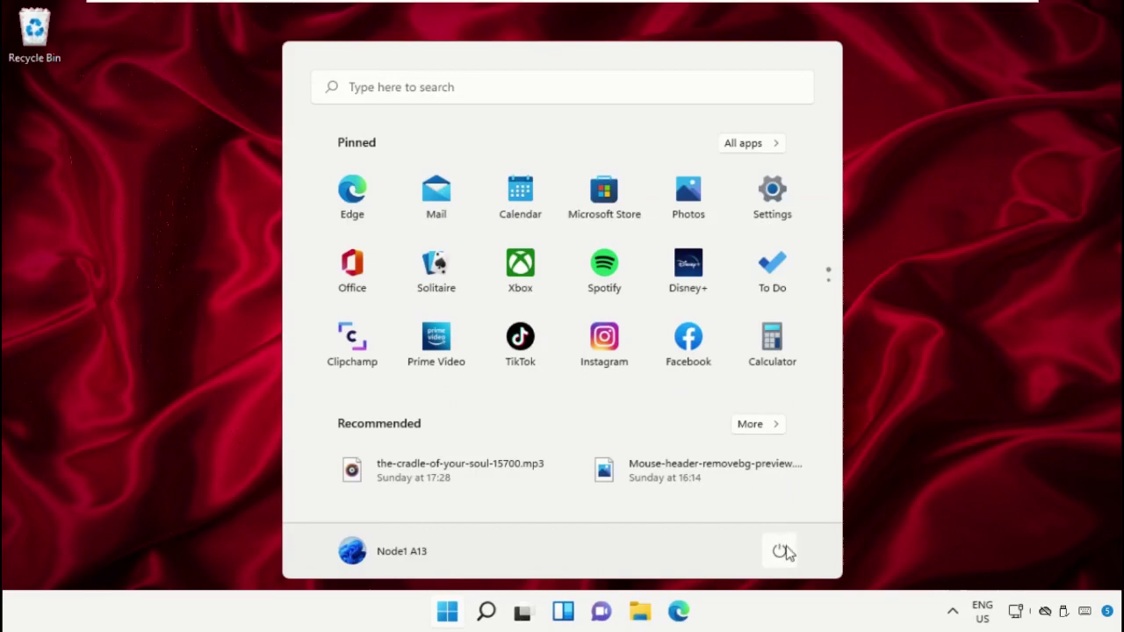
pyautogui.click(781, 551)
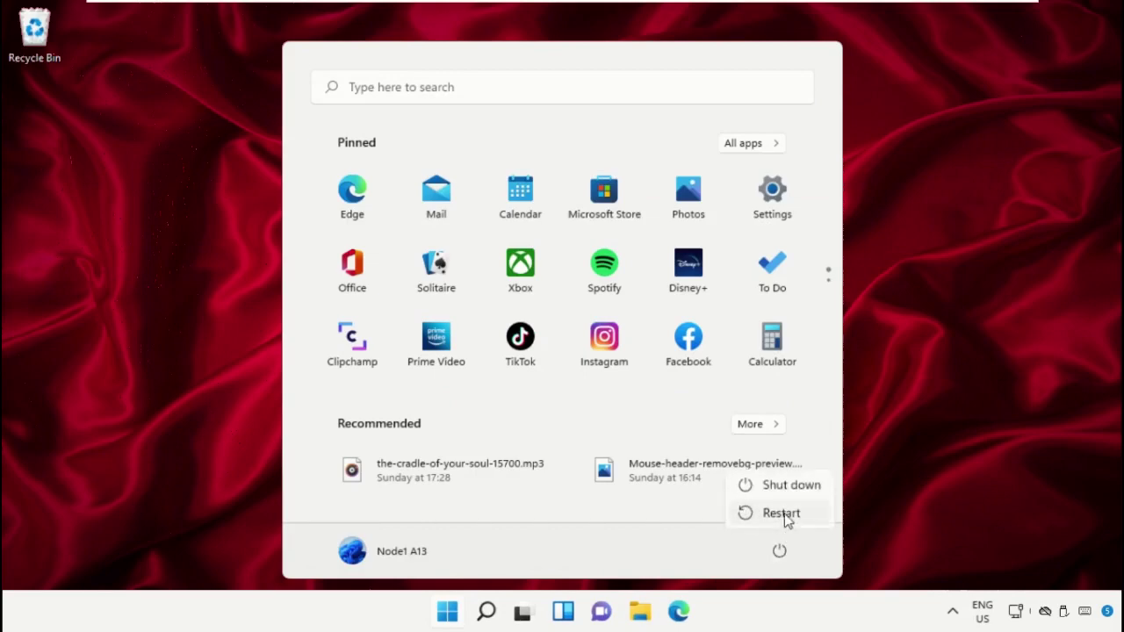